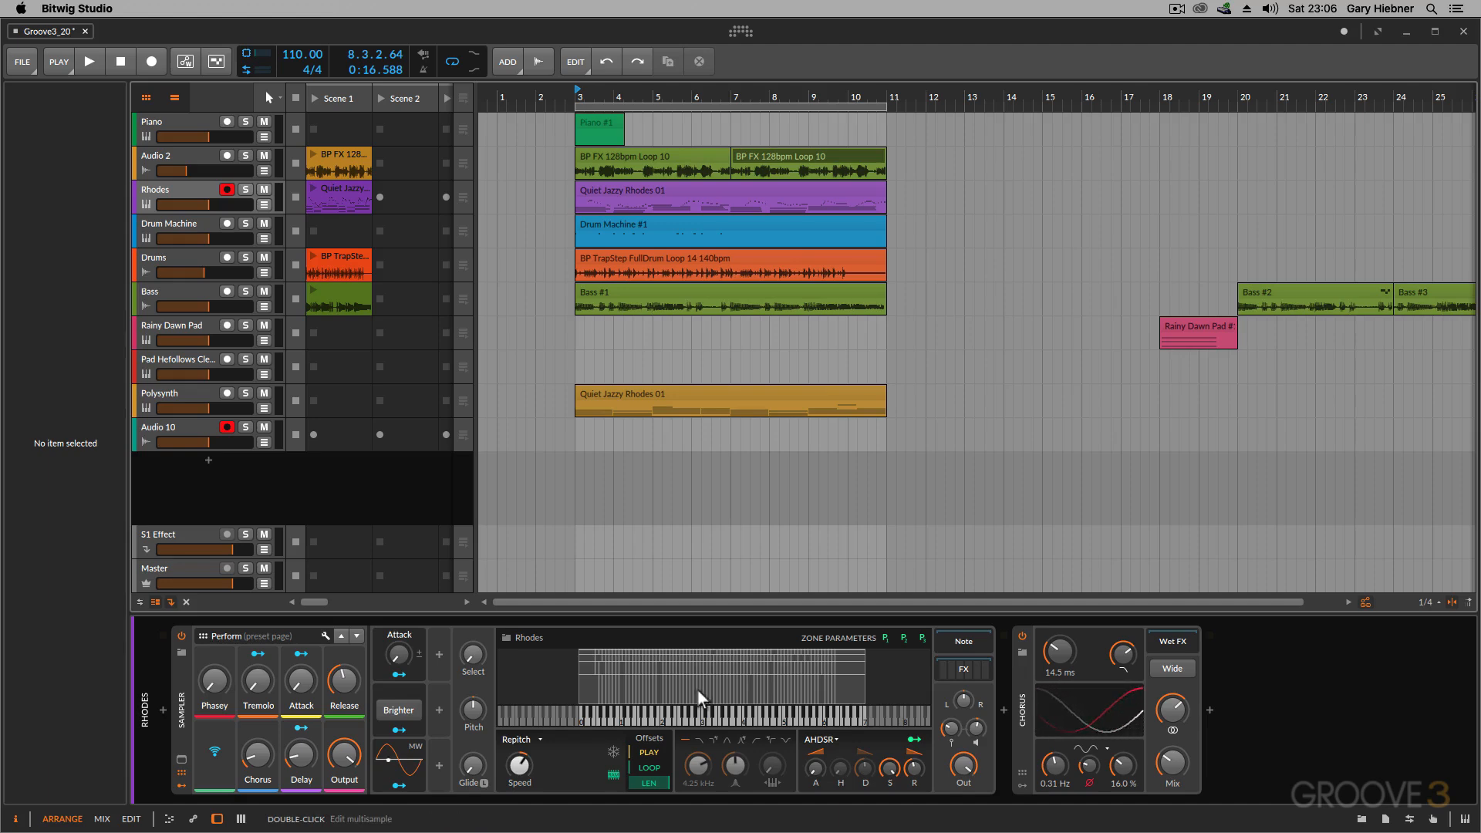
Step: Solo and select the Drums track in the mixer view, and audition it with a short playback
key(alt+2)
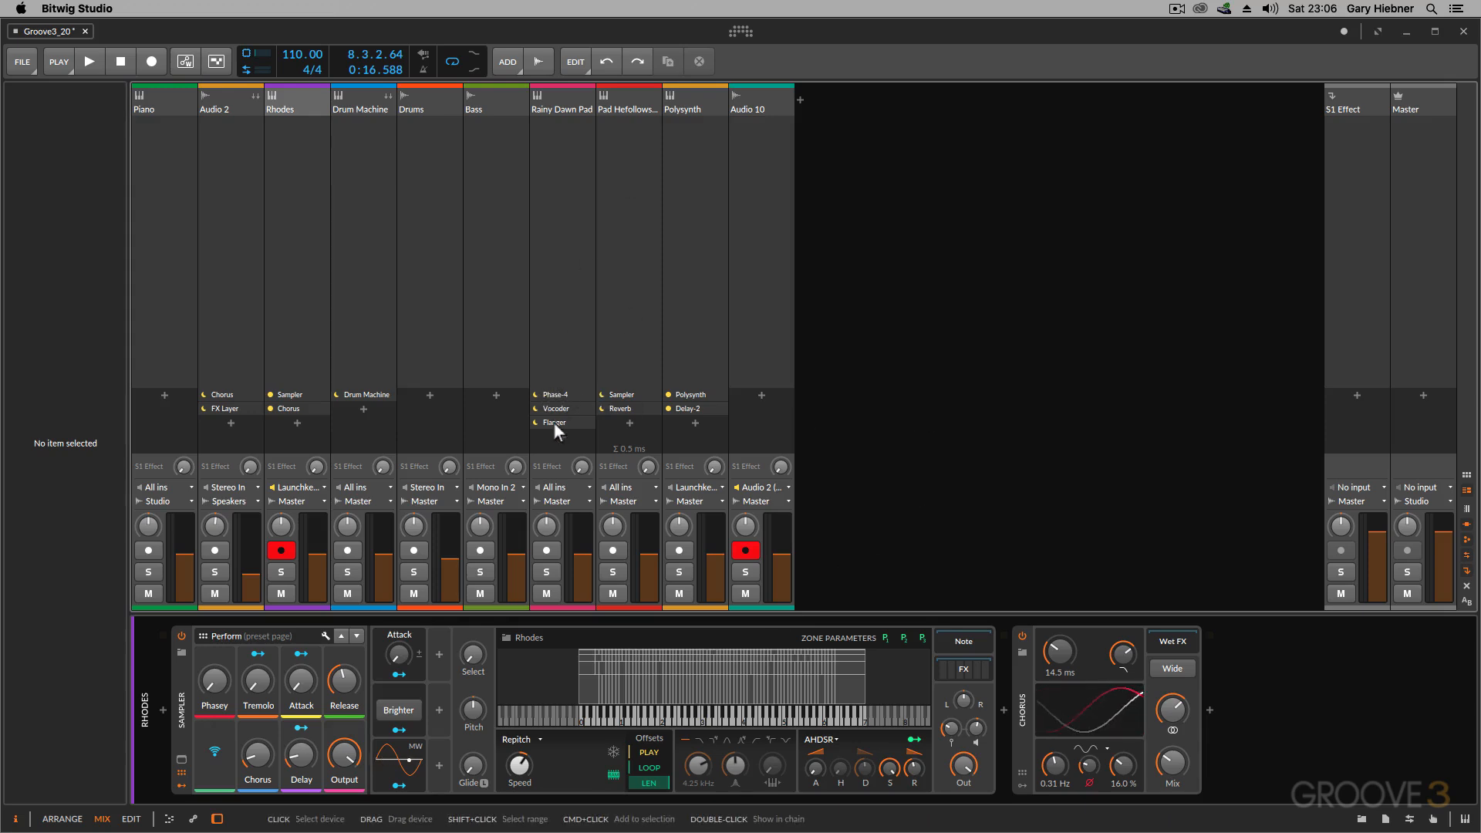
click(415, 577)
click(422, 98)
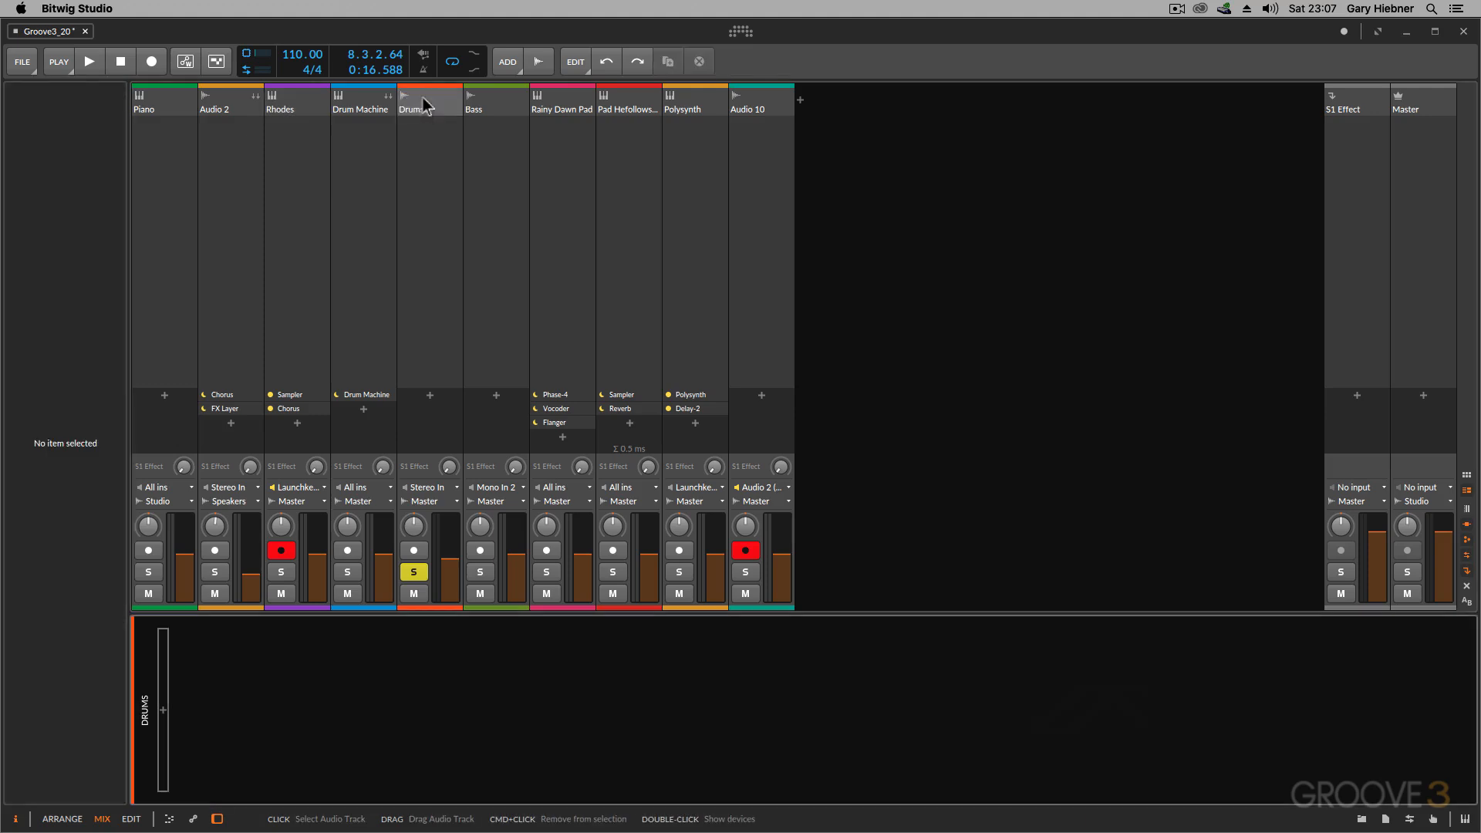
key(space)
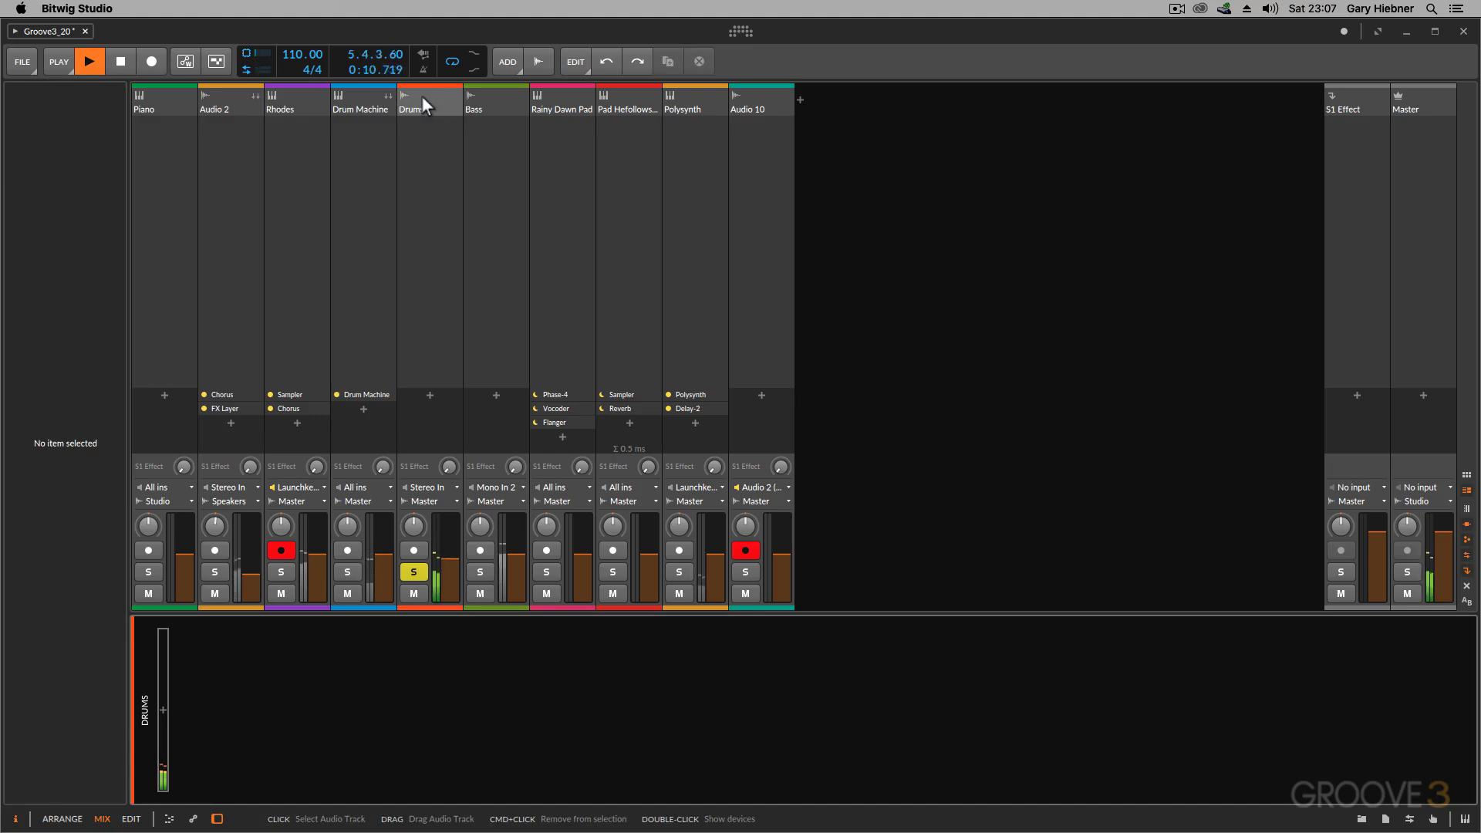
key(space)
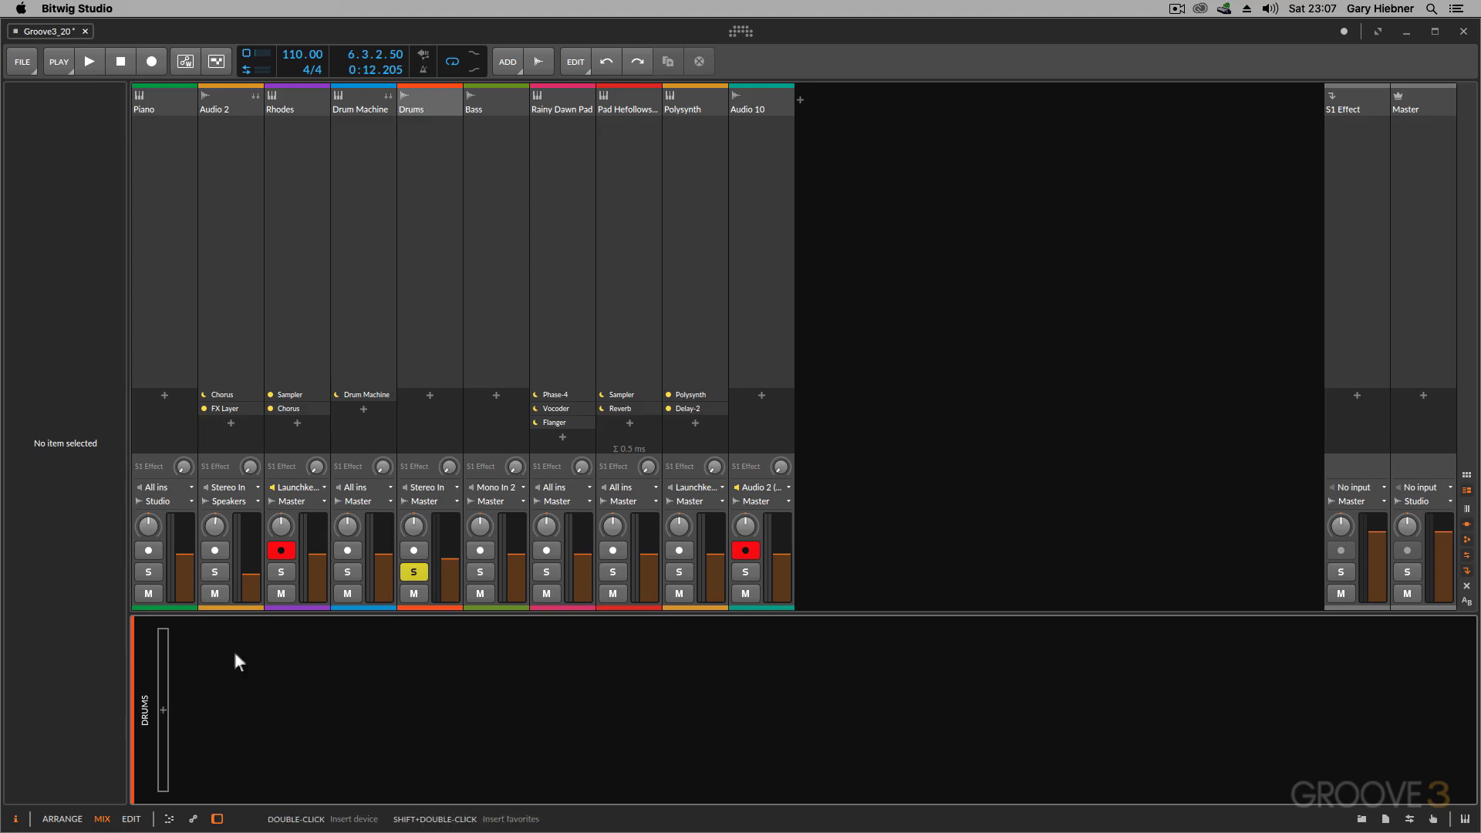
Step: Search for a compressor and insert the Bitwig Compressor device on the Drums track
click(429, 396)
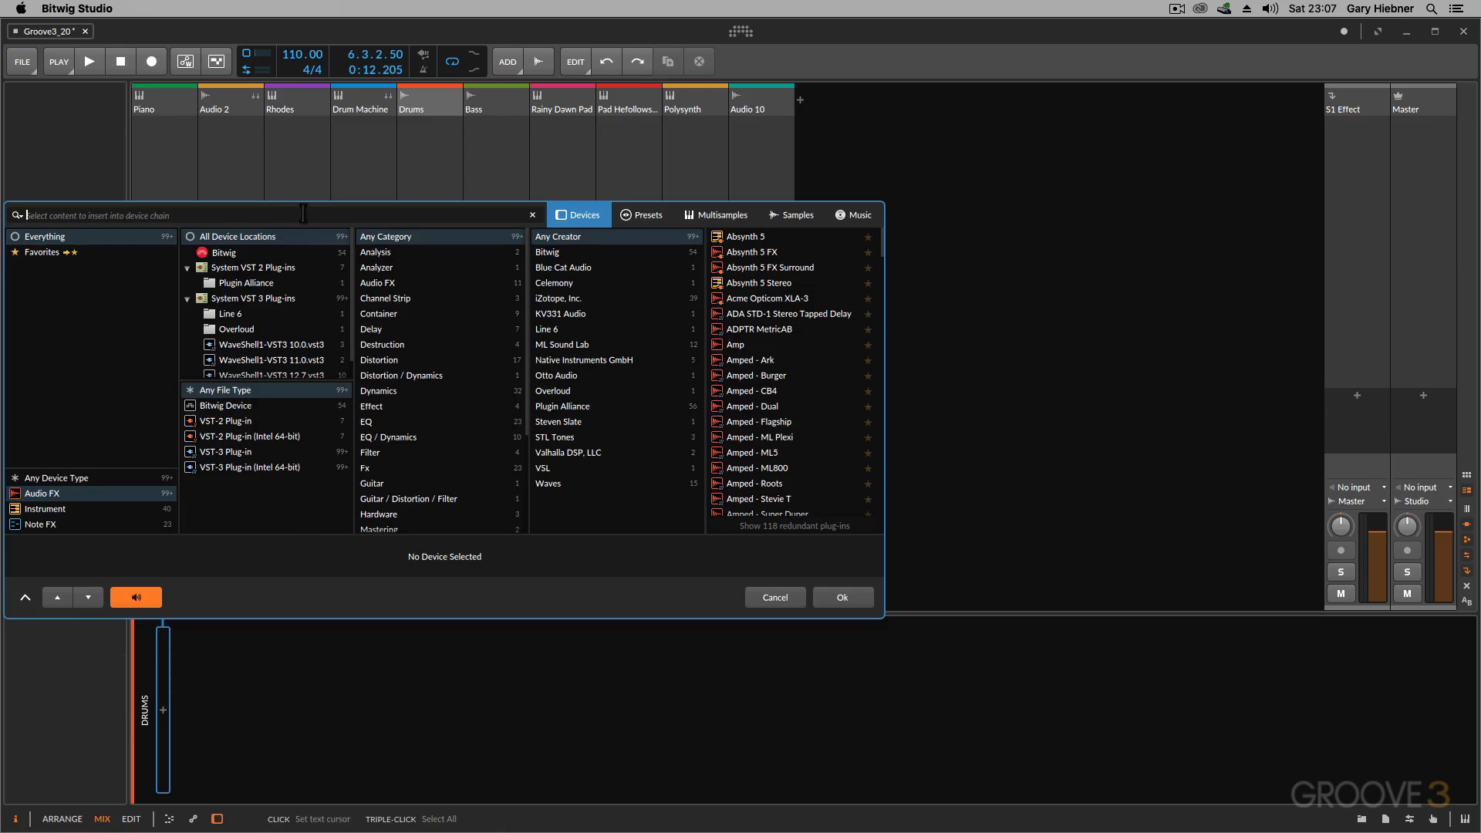
text(comp)
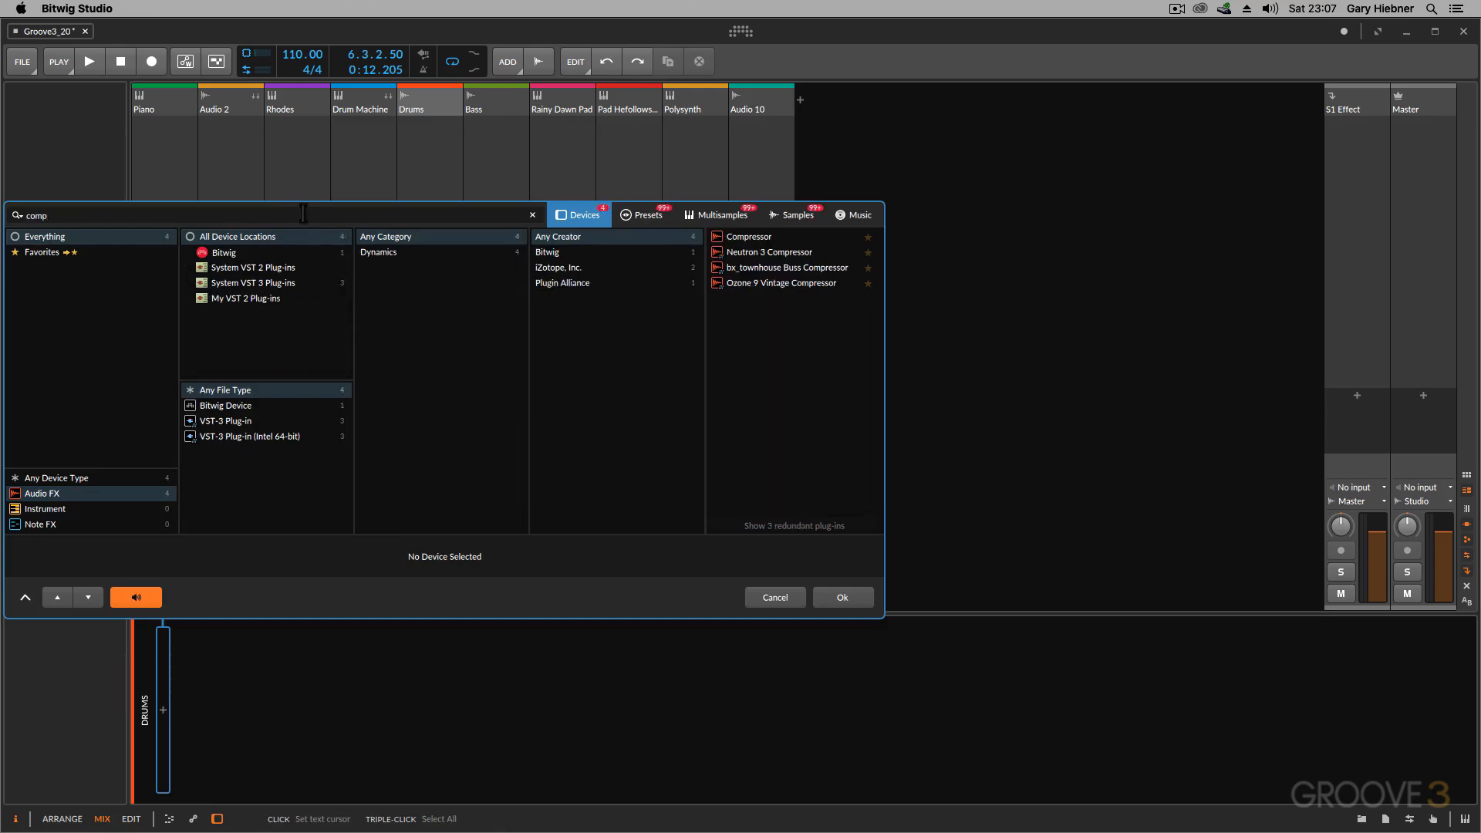
click(742, 236)
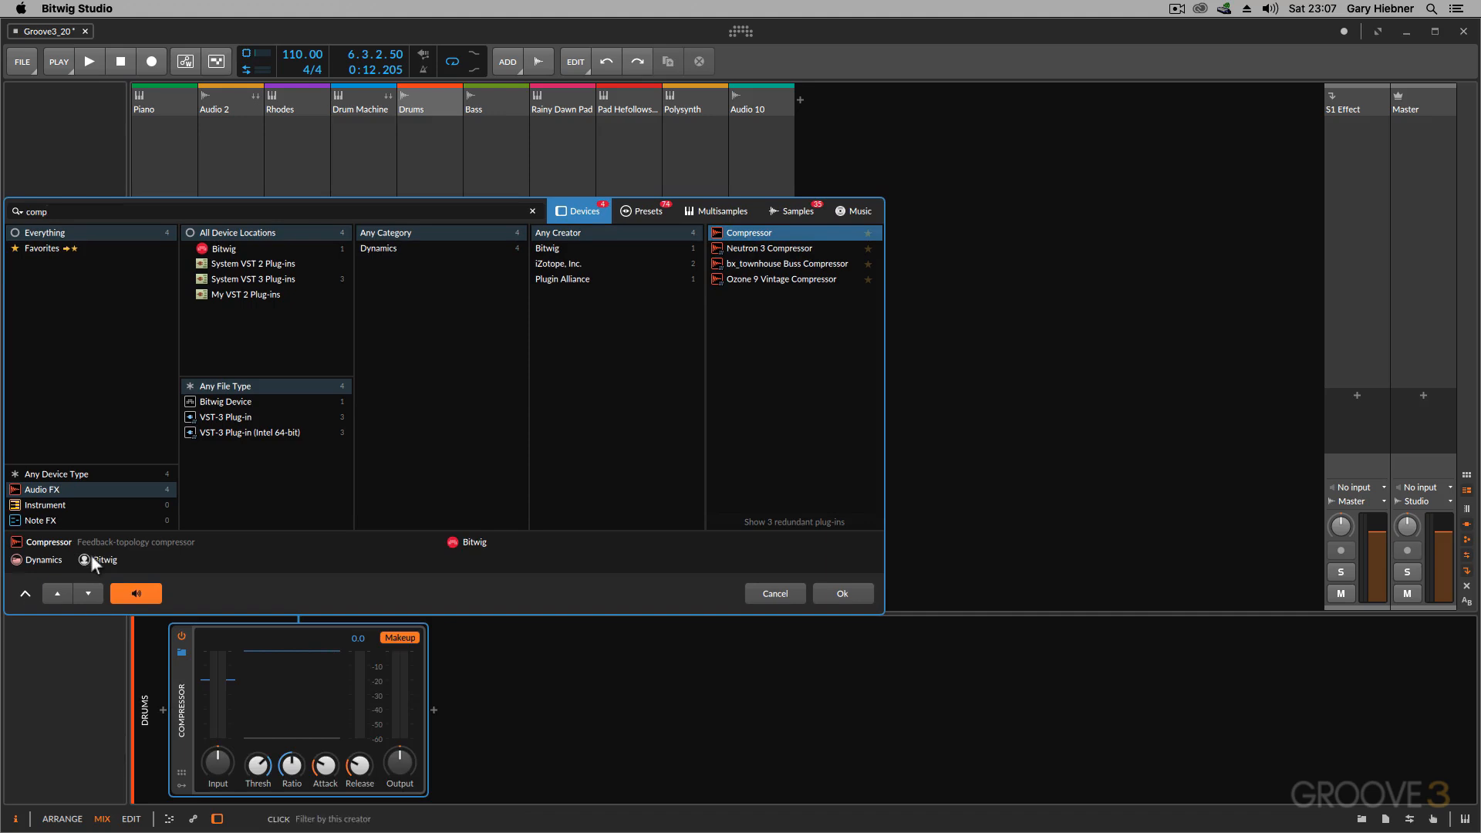
double_click(731, 240)
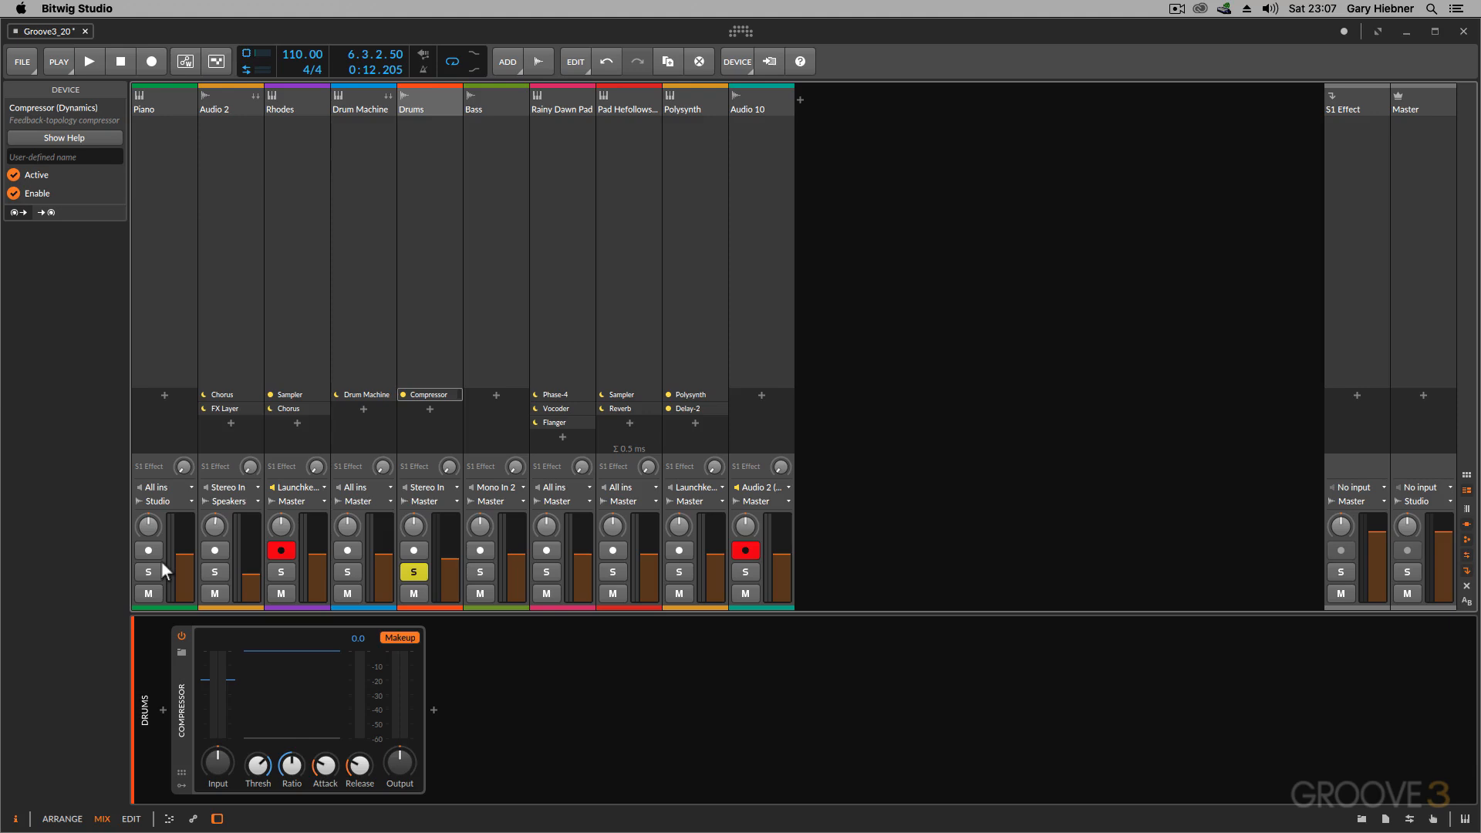
Step: Play the drums, adjust the Compressor's threshold and ratio for stronger compression, and compare the sound with the device bypassed
key(space)
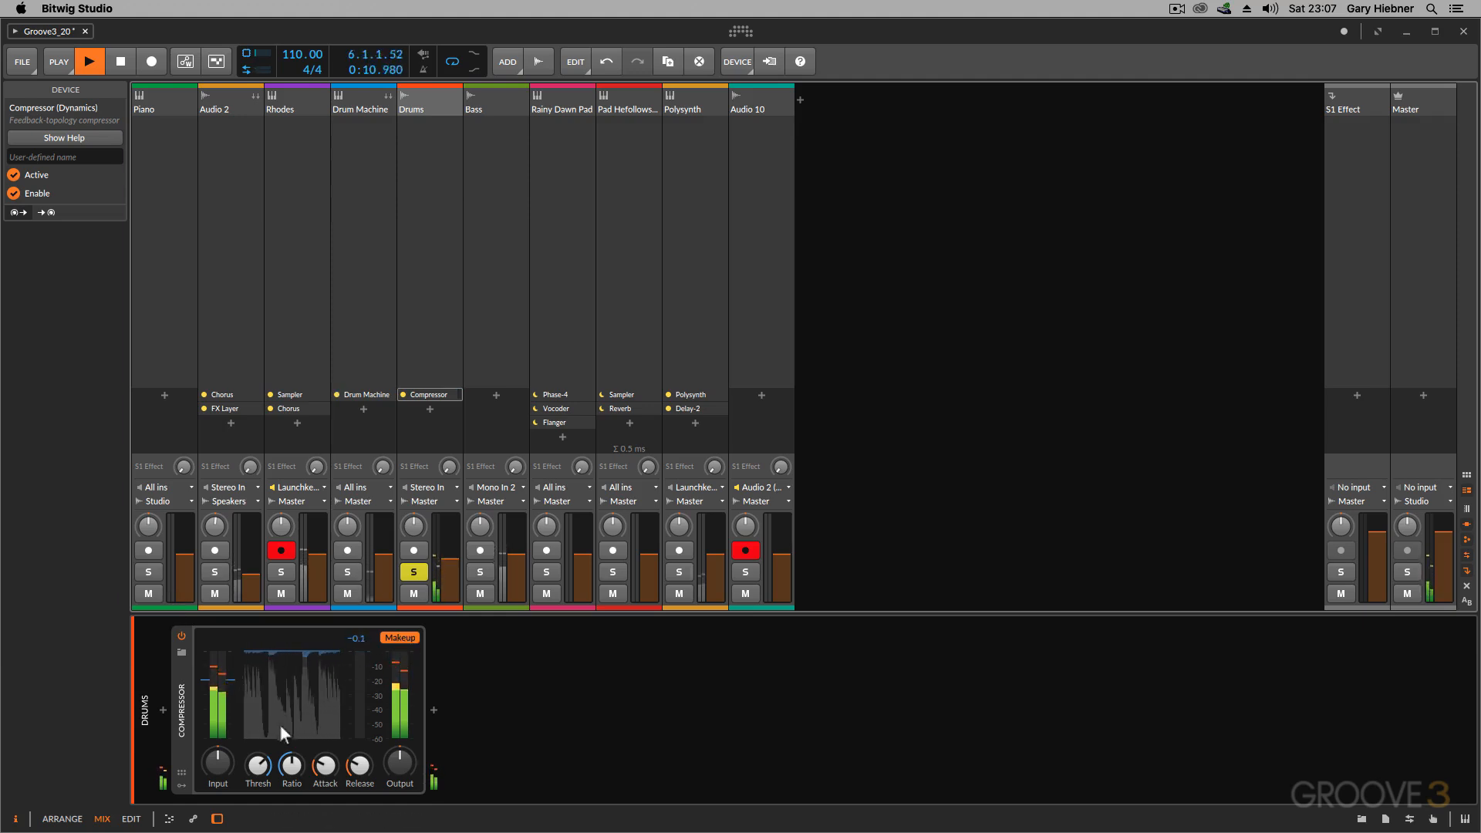
drag(291, 766, 257, 791)
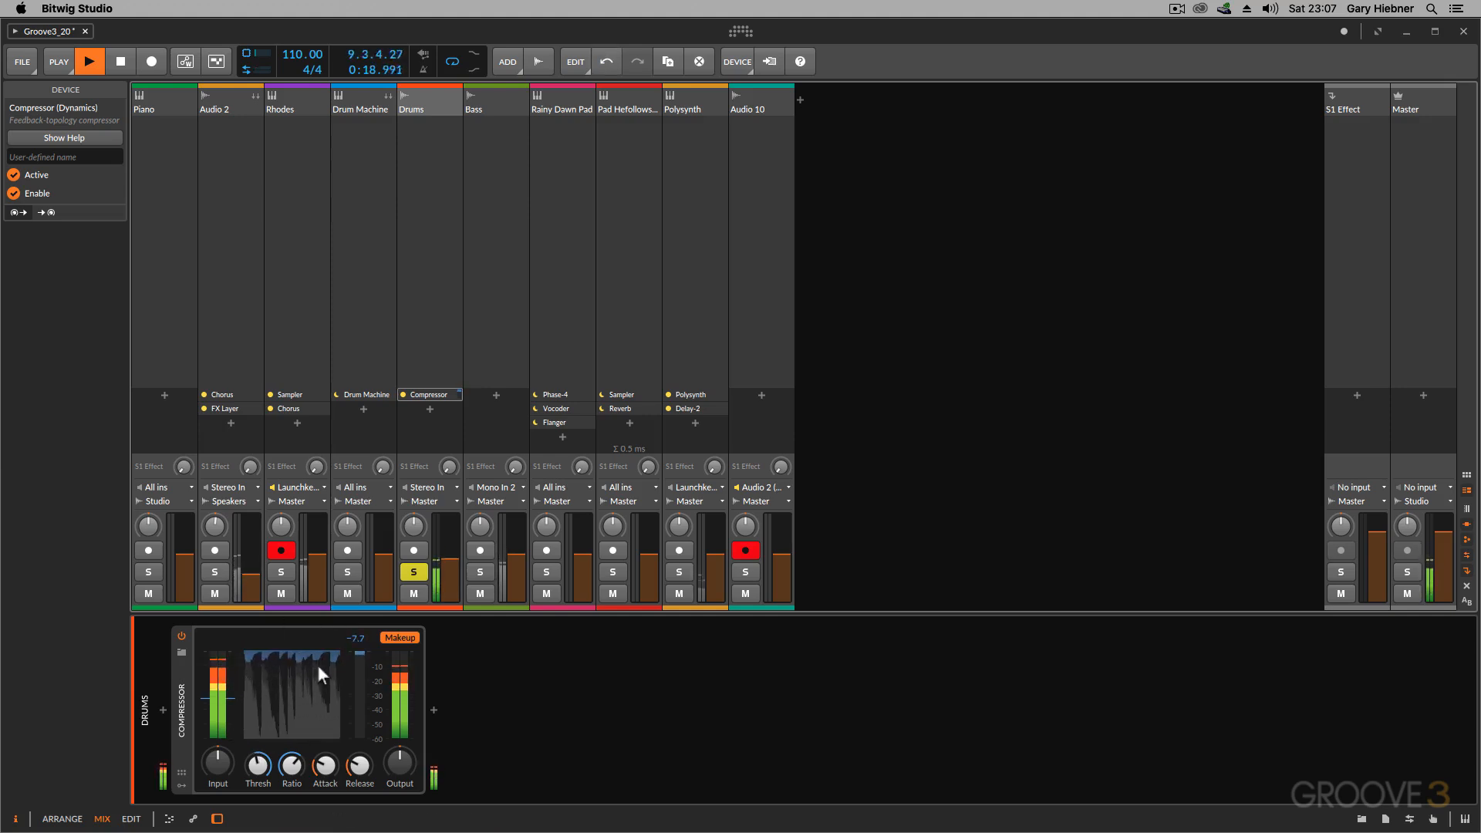
click(182, 635)
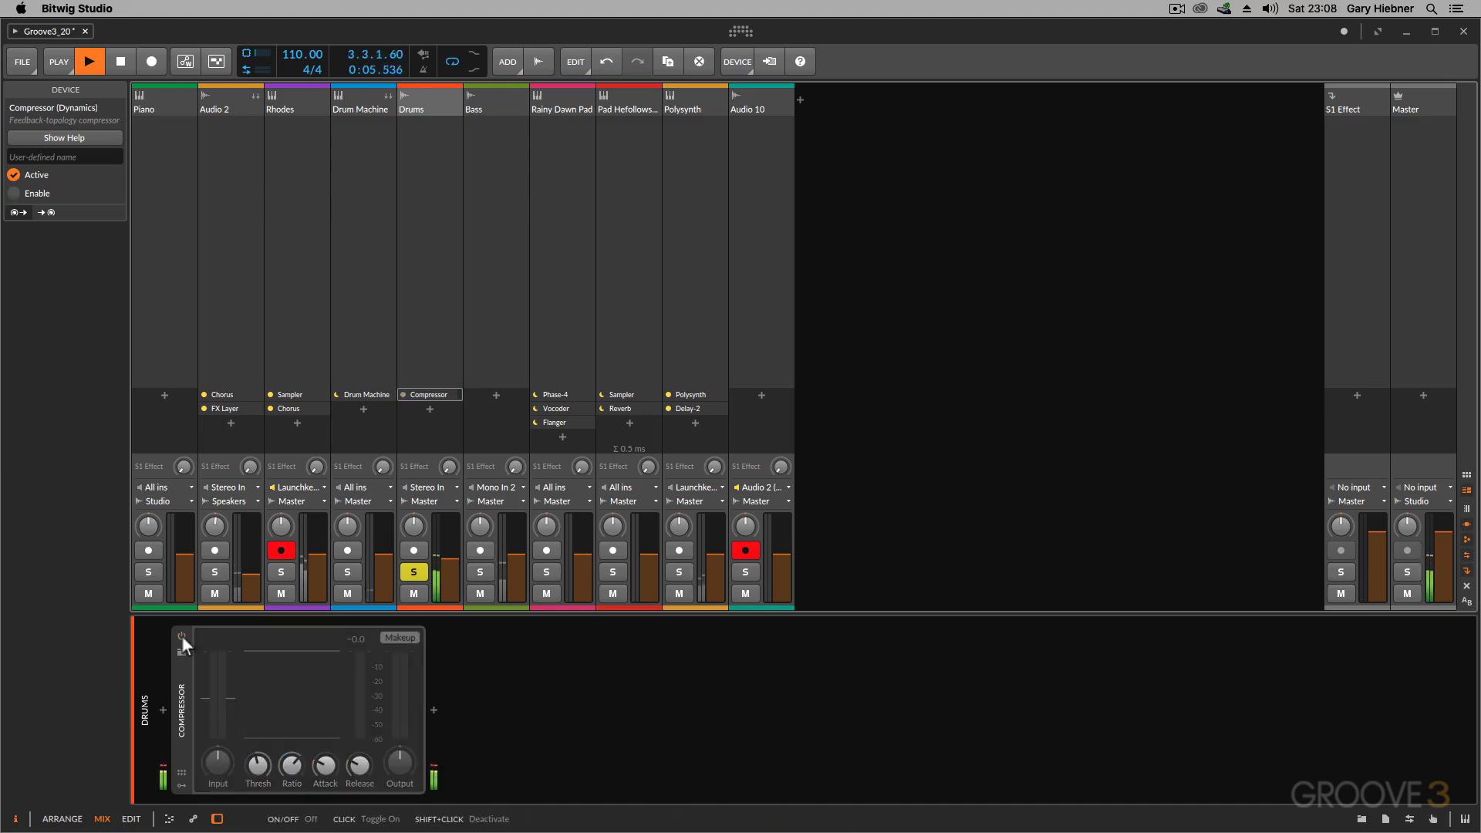
click(182, 635)
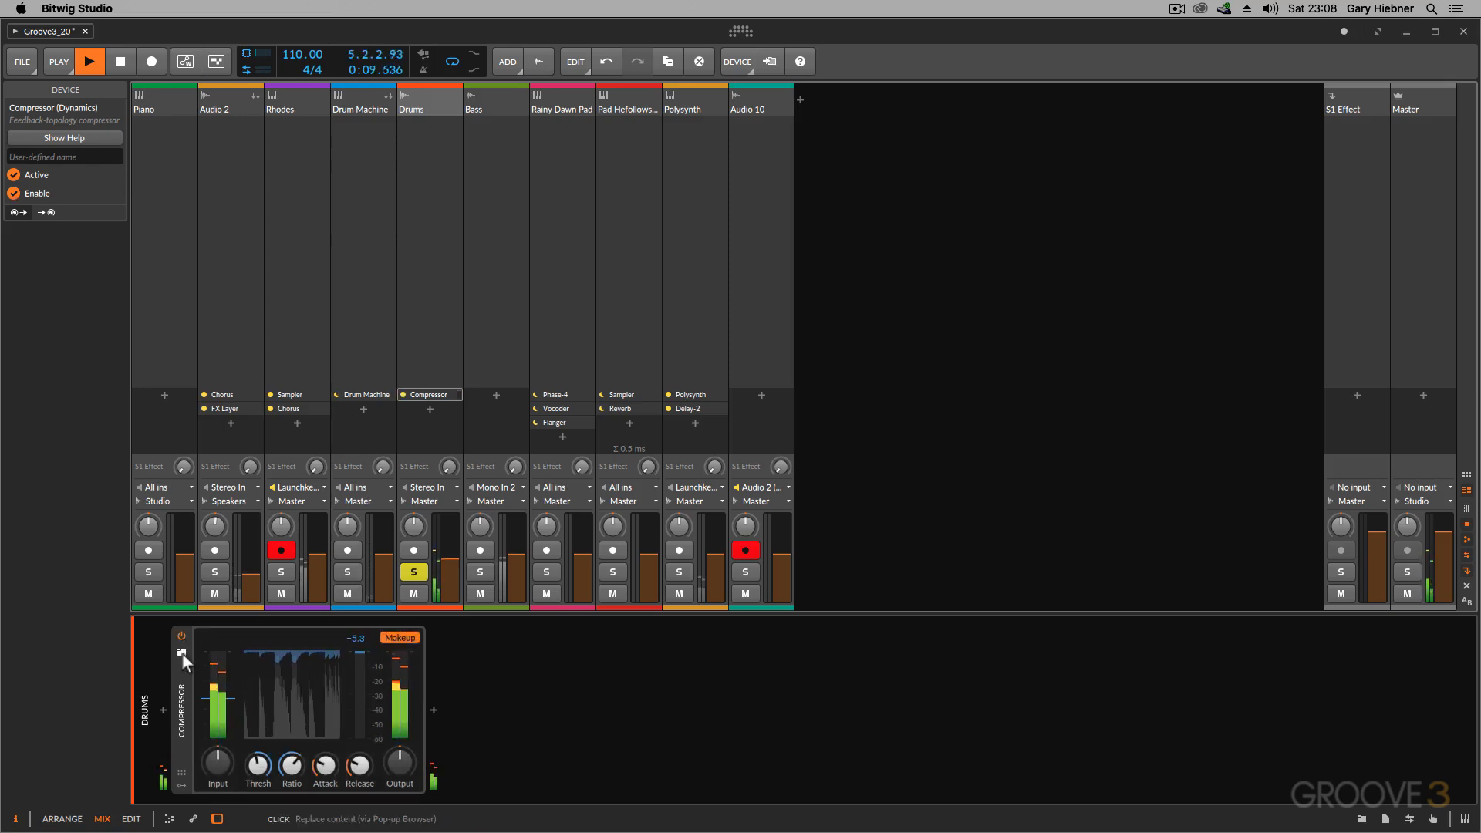
Step: Load the Brick In Ya Face preset into the drum Compressor, lower its ratio and stop playback
click(182, 653)
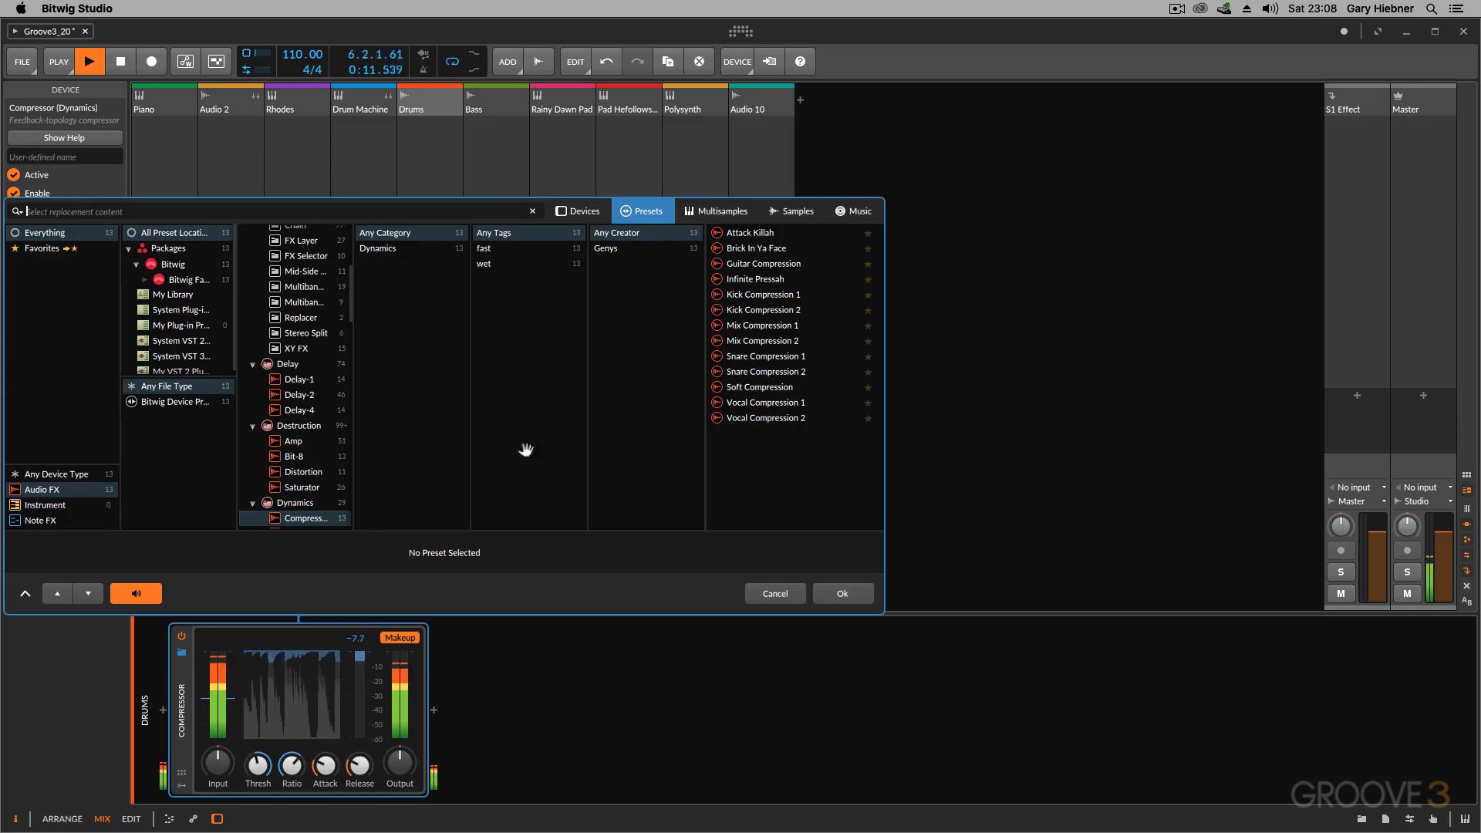
click(742, 249)
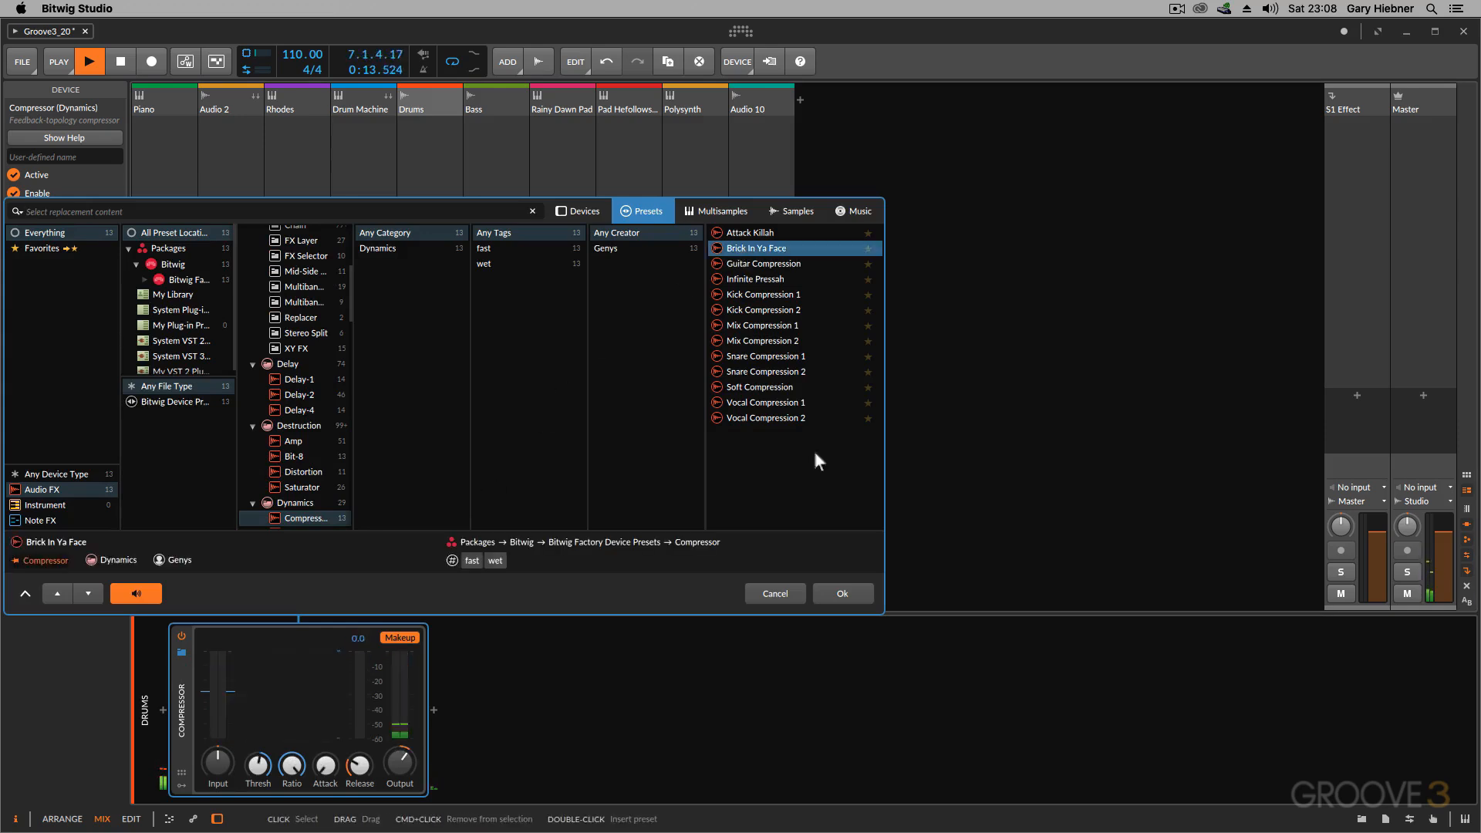
click(827, 593)
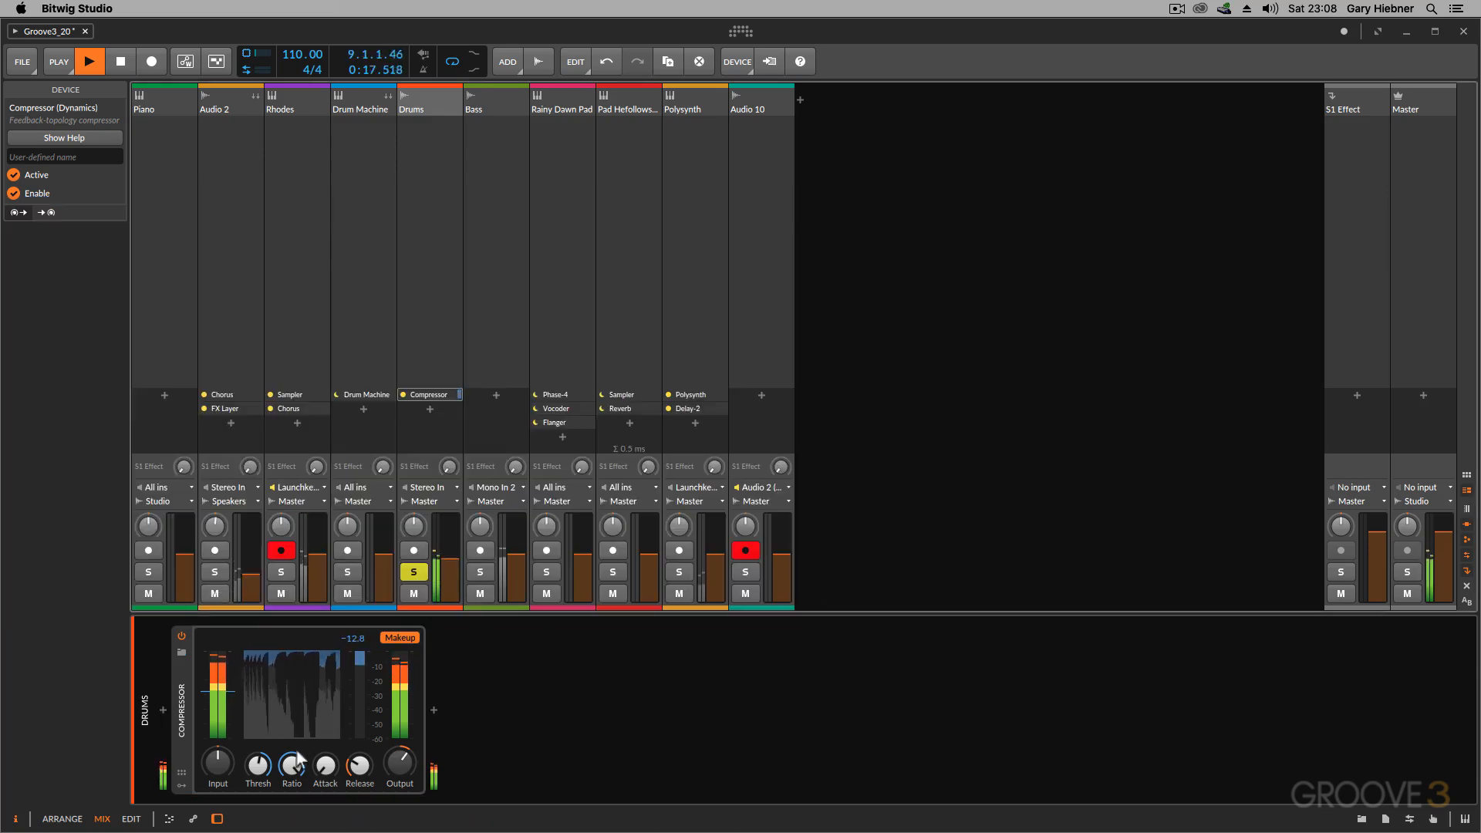
drag(296, 769, 296, 810)
key(space)
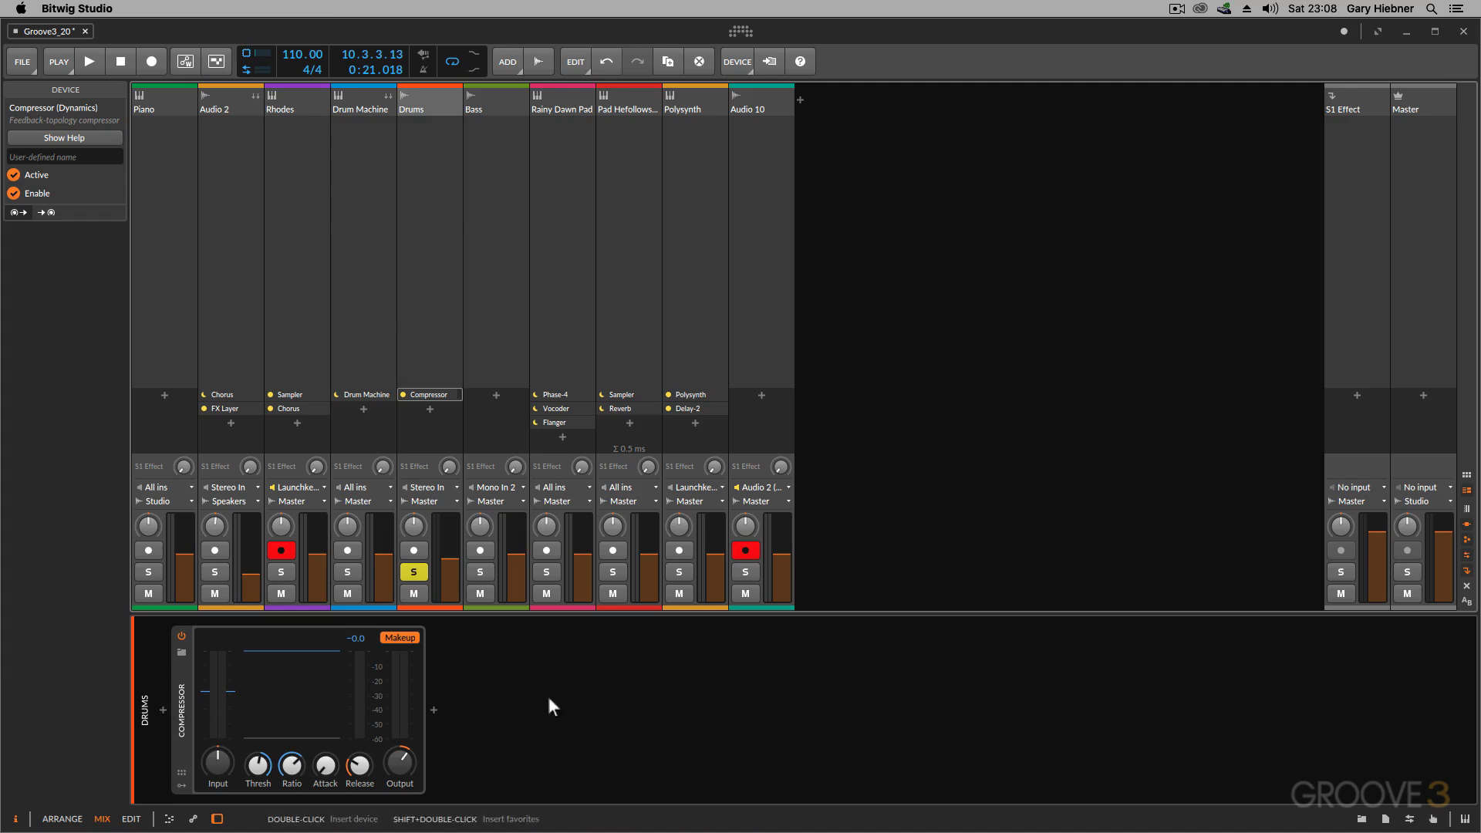
Step: Insert a Bitwig Reverb device after the Compressor on the Drums track
click(433, 711)
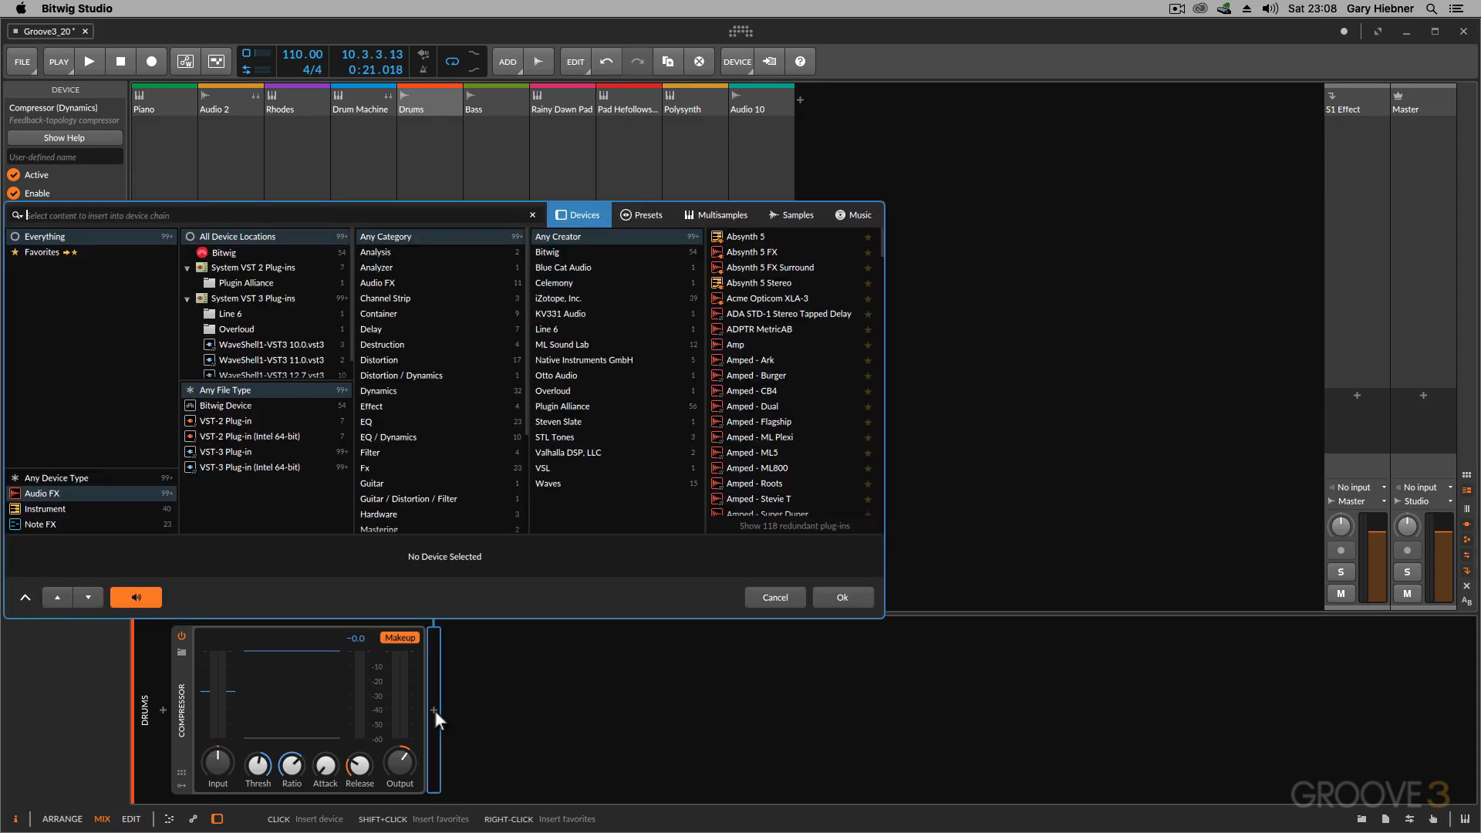
text(revel)
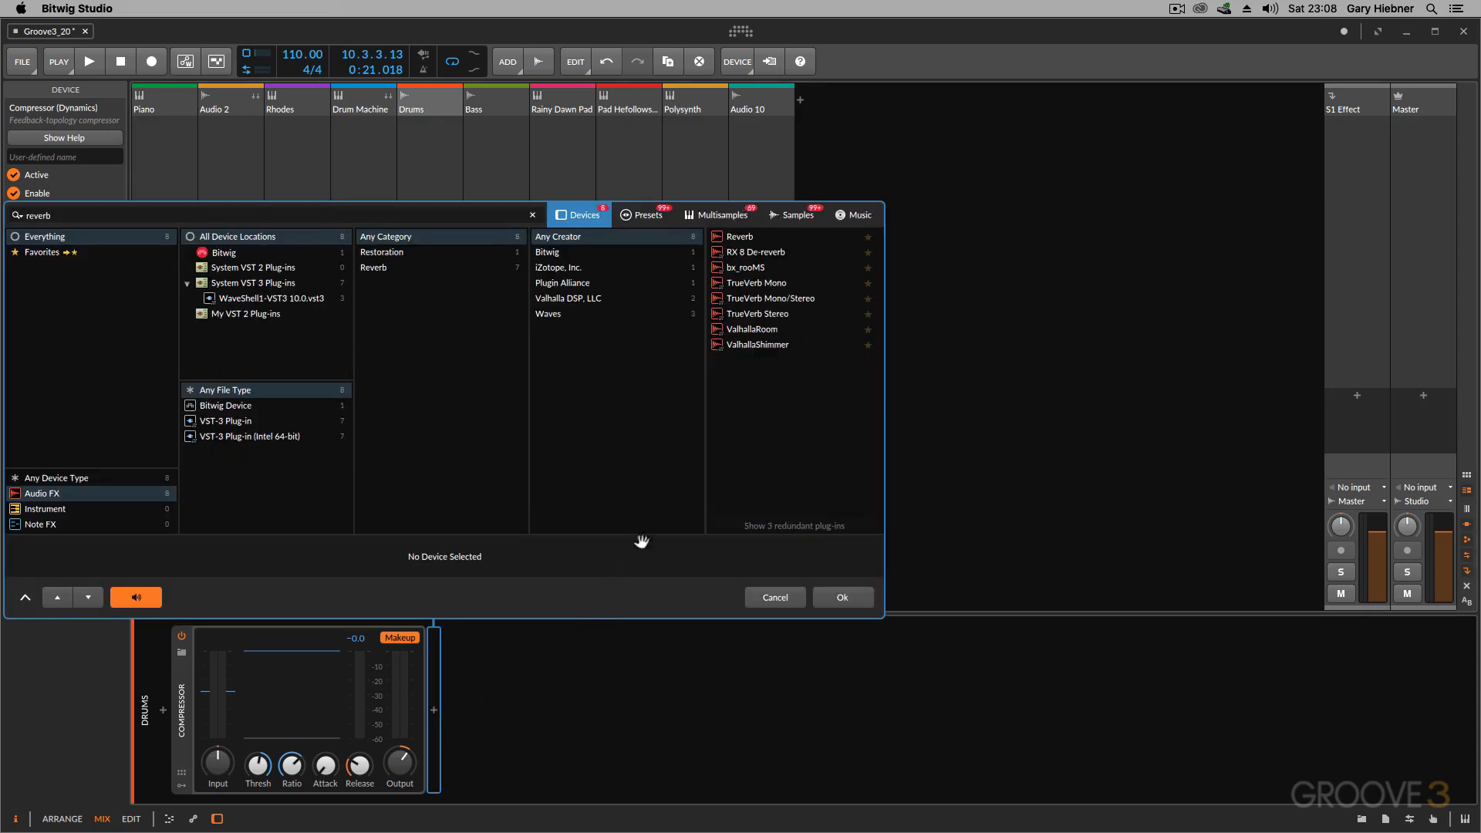
click(748, 236)
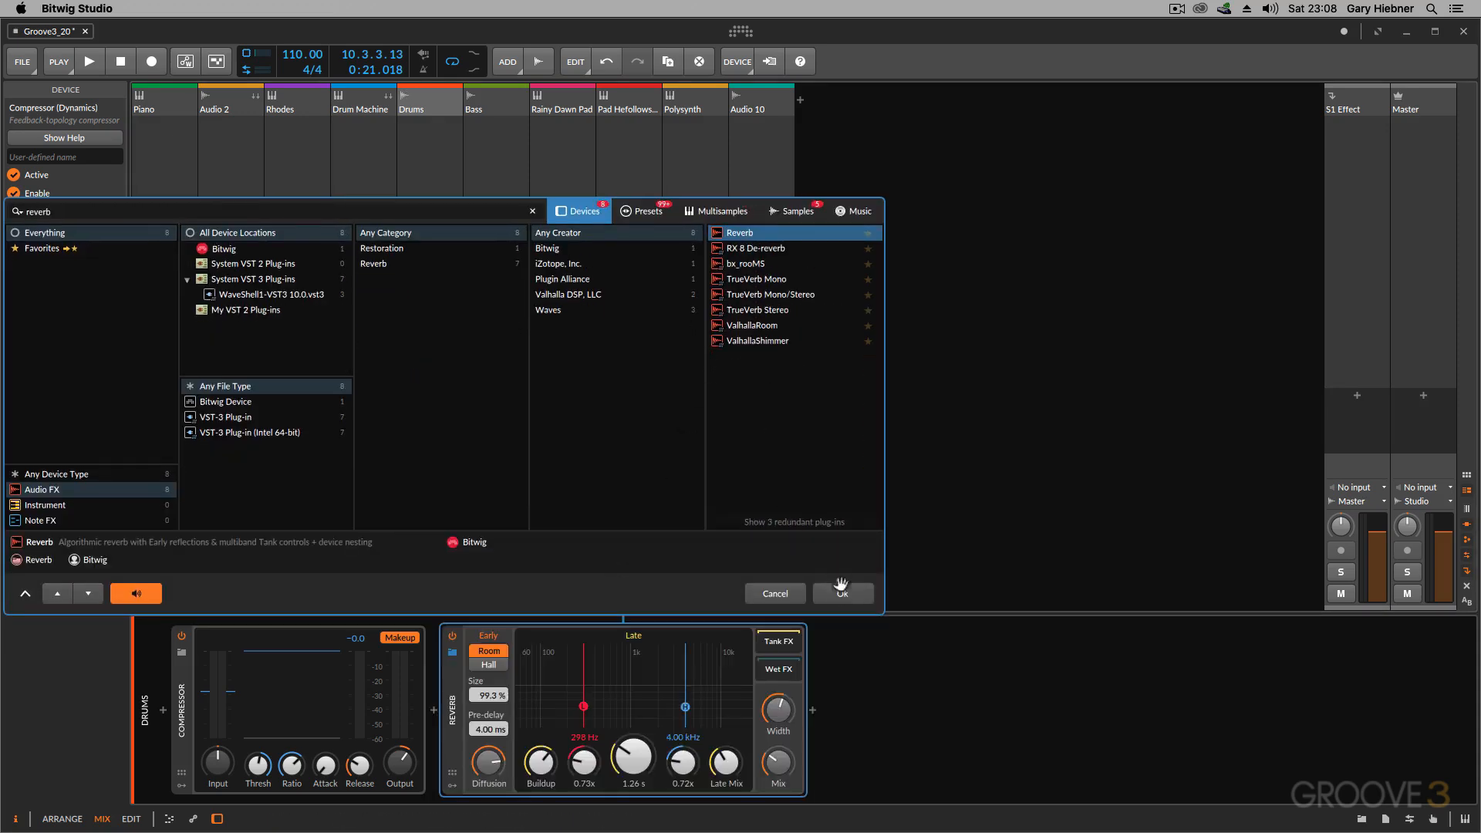
click(842, 595)
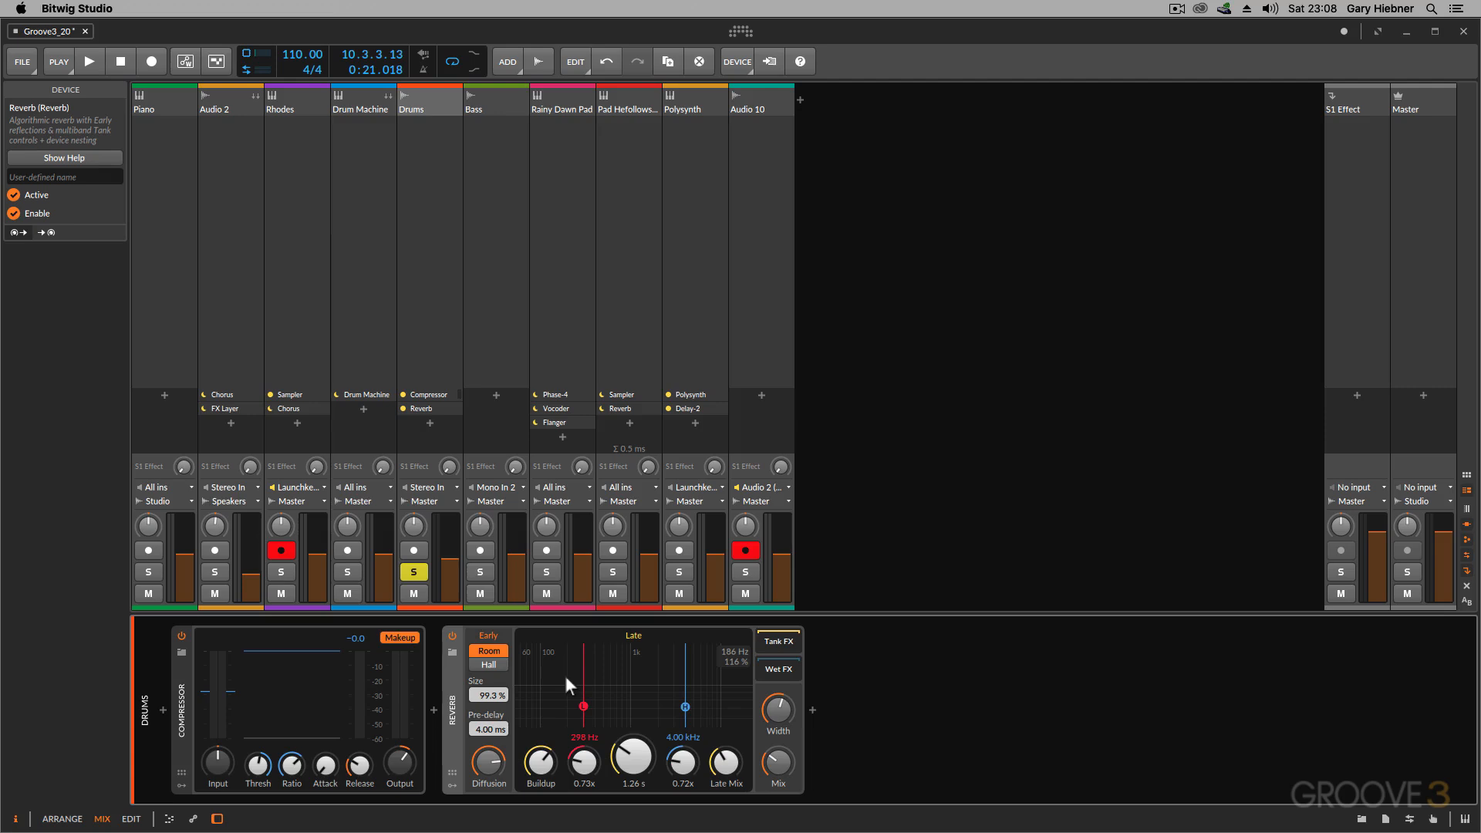
Step: Audition the drums while adjusting the Reverb's mix, and delete the Reverb from the Drums track
key(space)
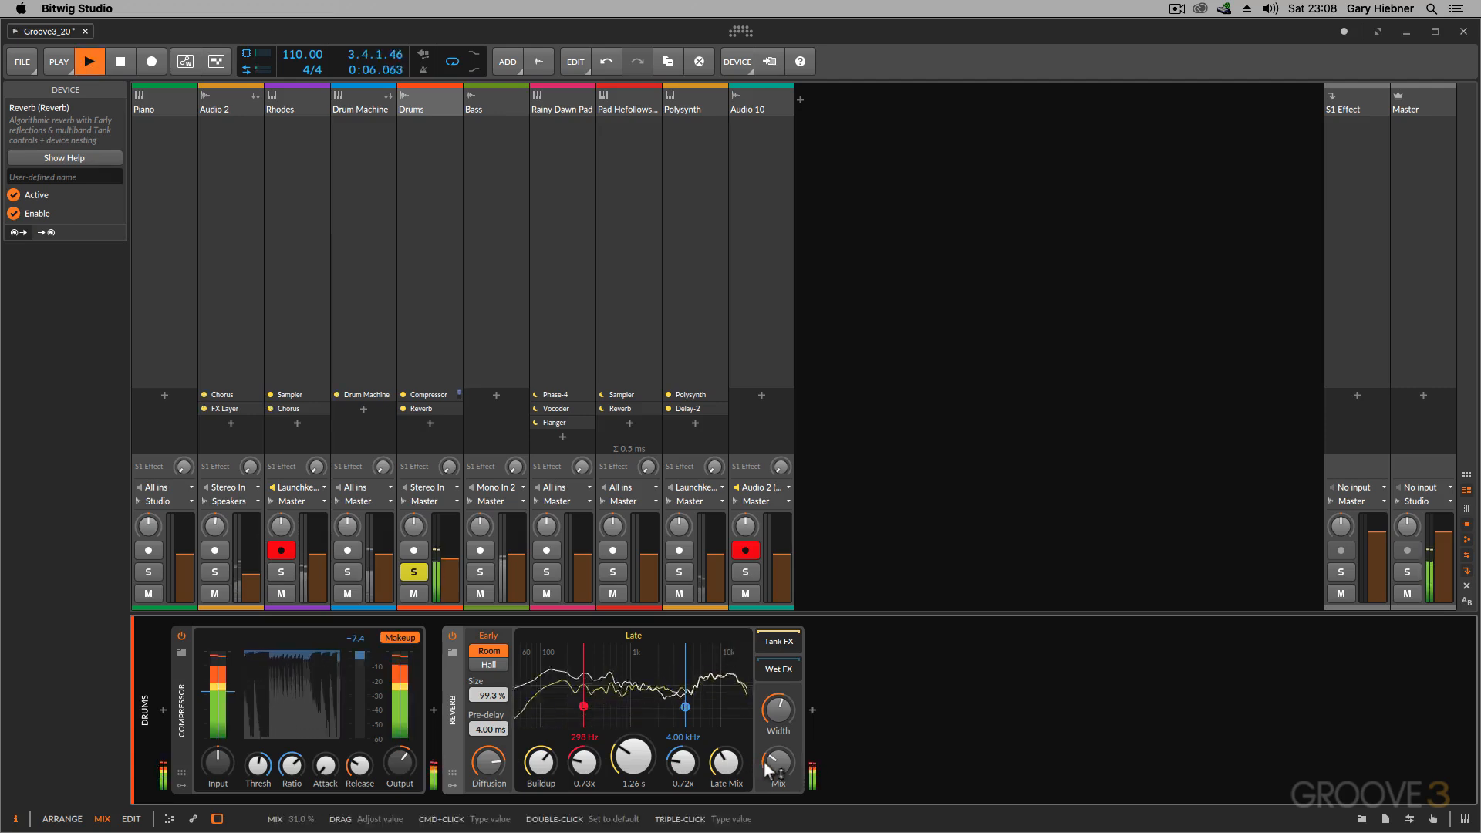
mouse_move(768, 767)
mouse_down()
mouse_move(769, 814)
mouse_move(769, 739)
mouse_move(769, 783)
mouse_move(775, 758)
mouse_up()
key(space)
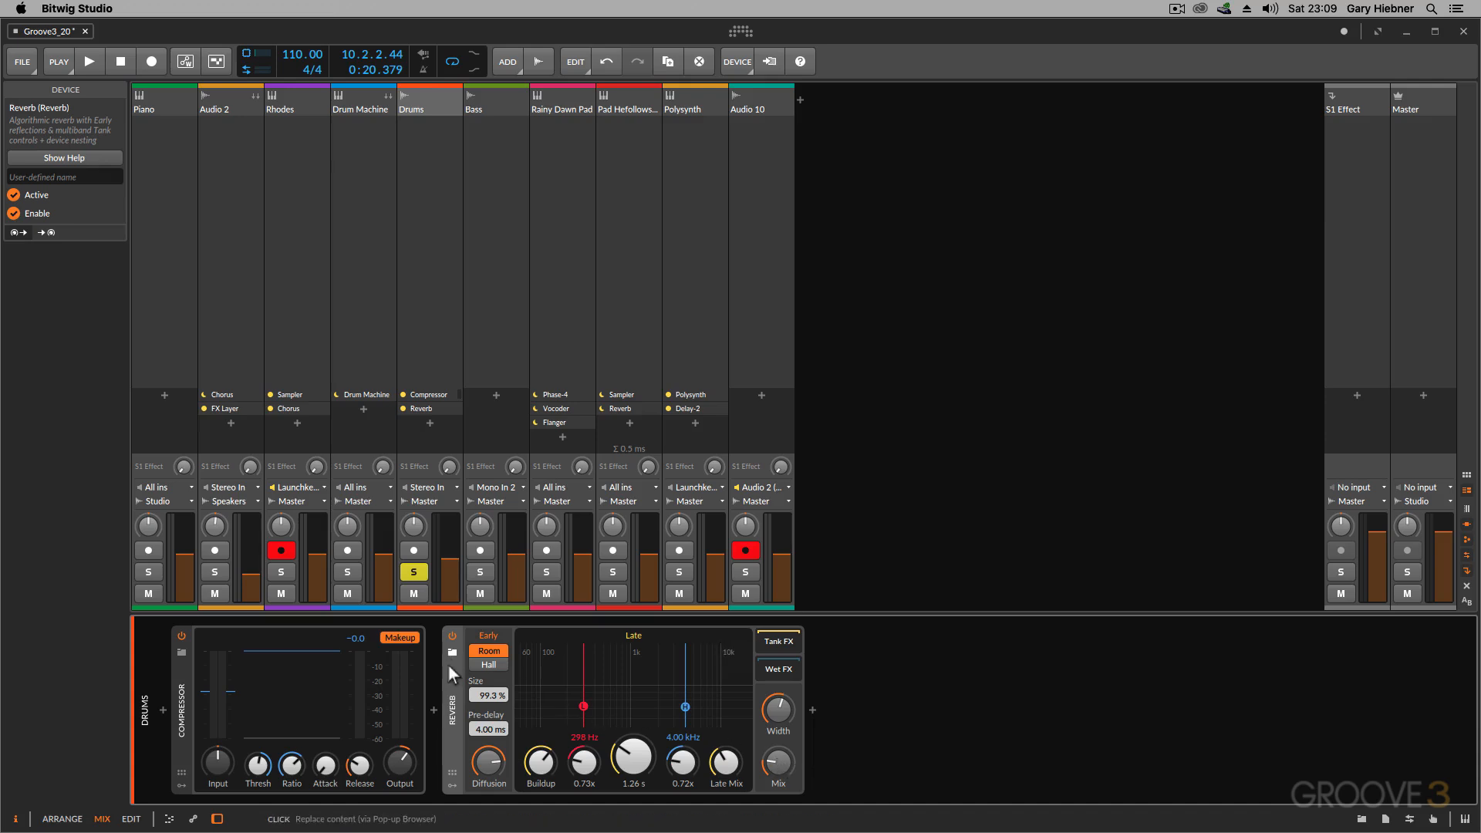
key(Delete)
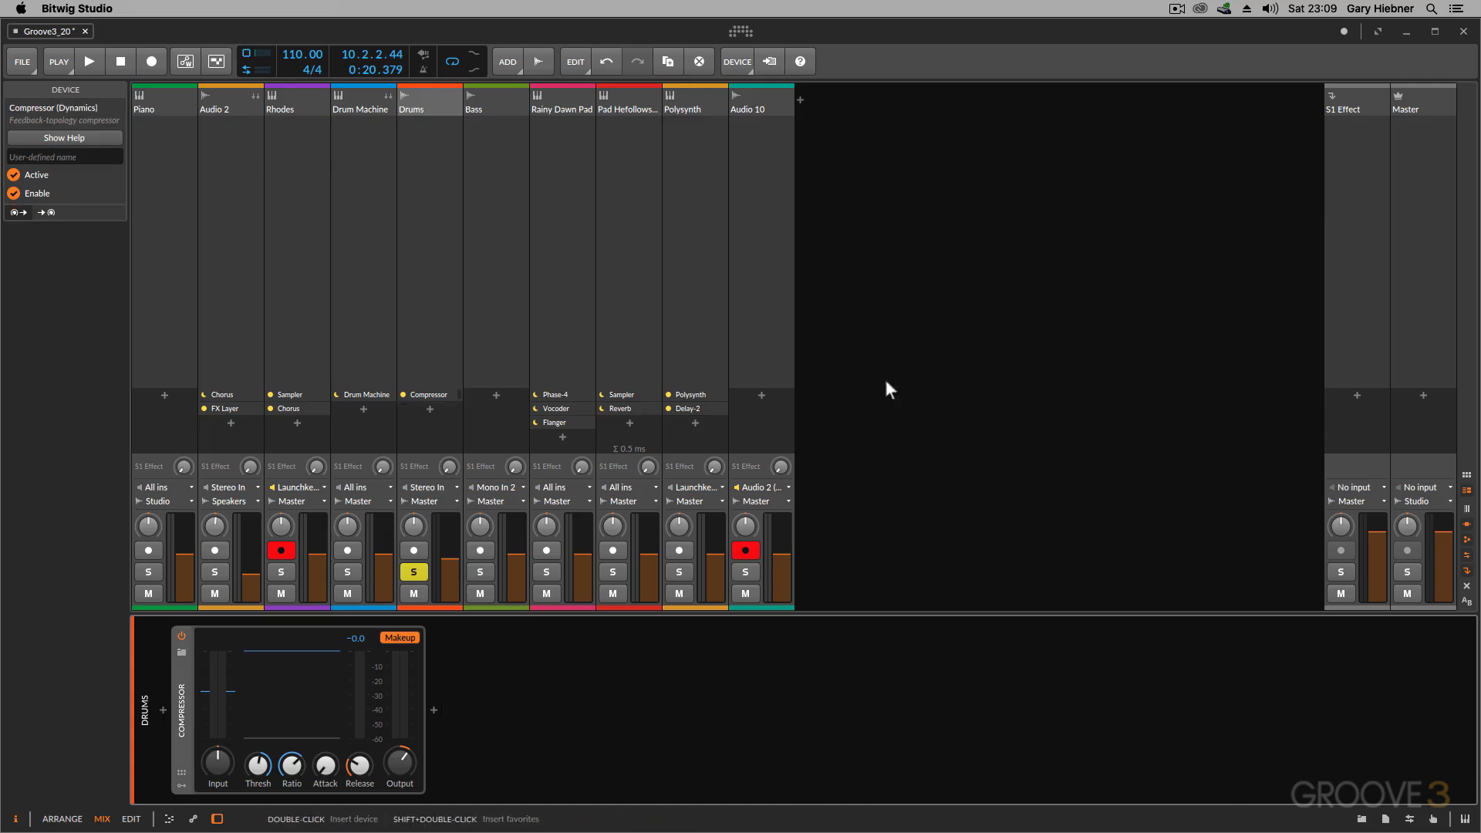
Step: Search for a reverb and insert the Bitwig Reverb device on the S1 Effect track
click(1355, 396)
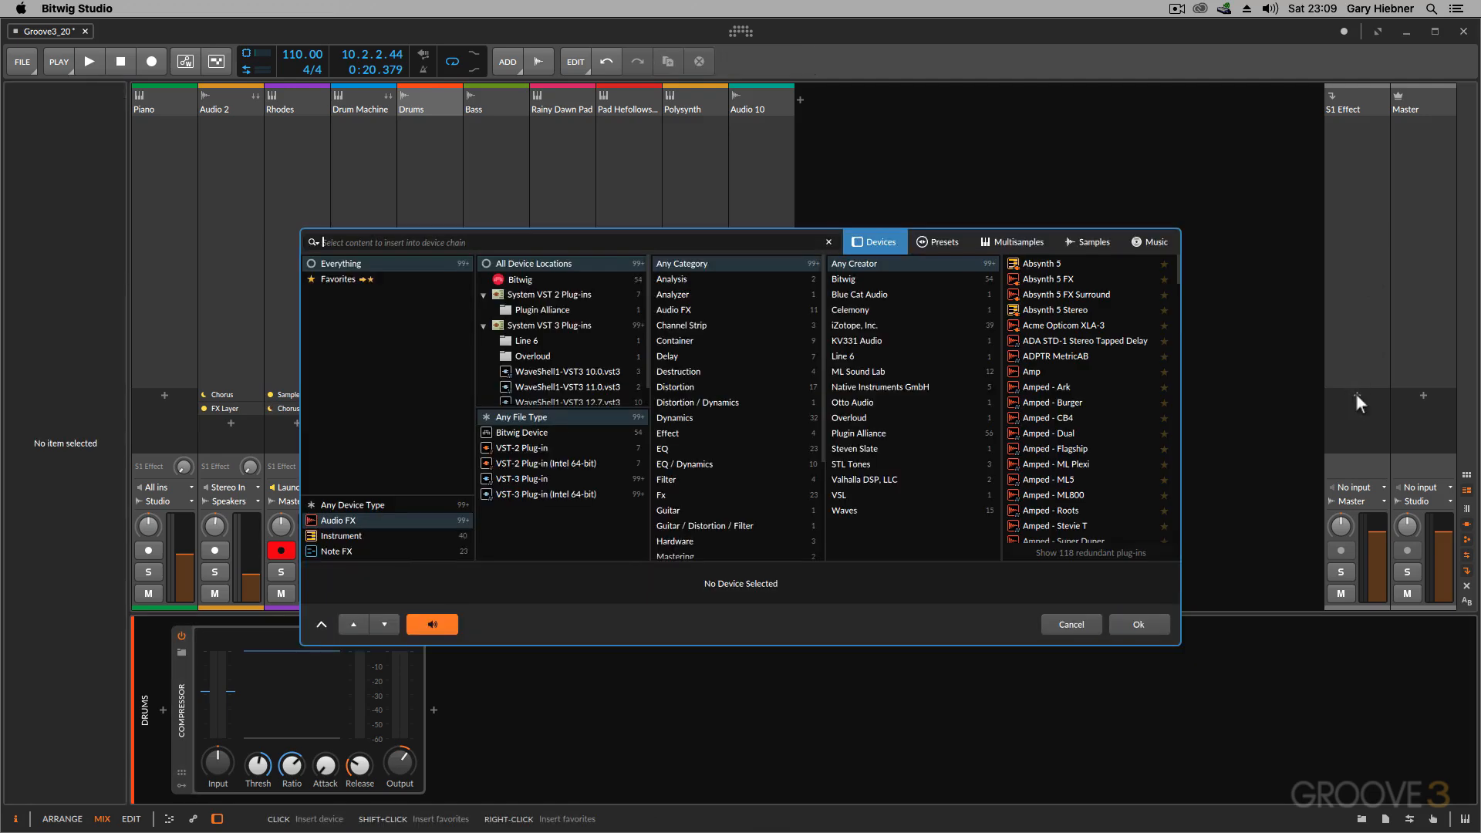
text(reverb)
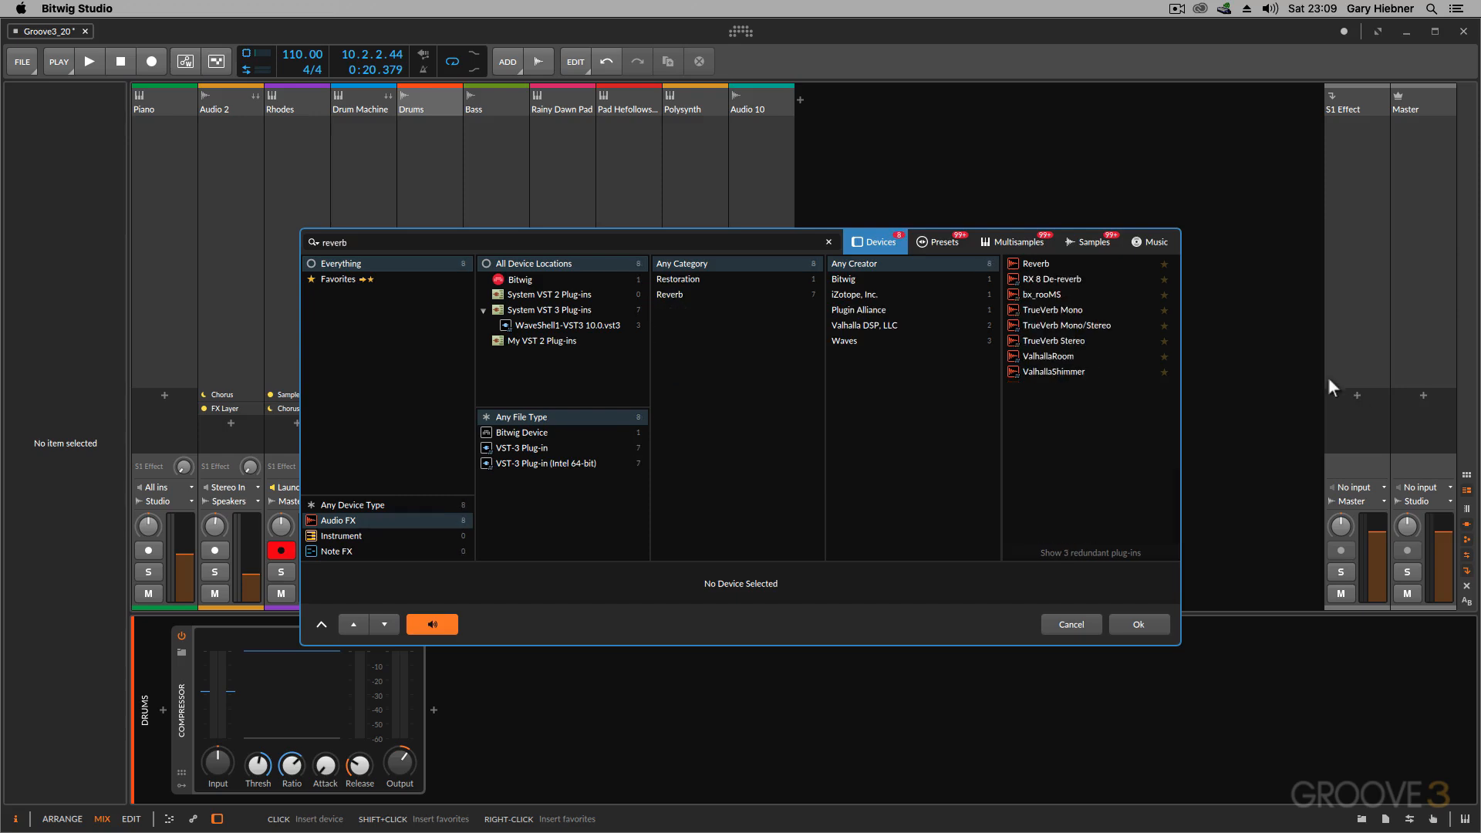
click(1056, 264)
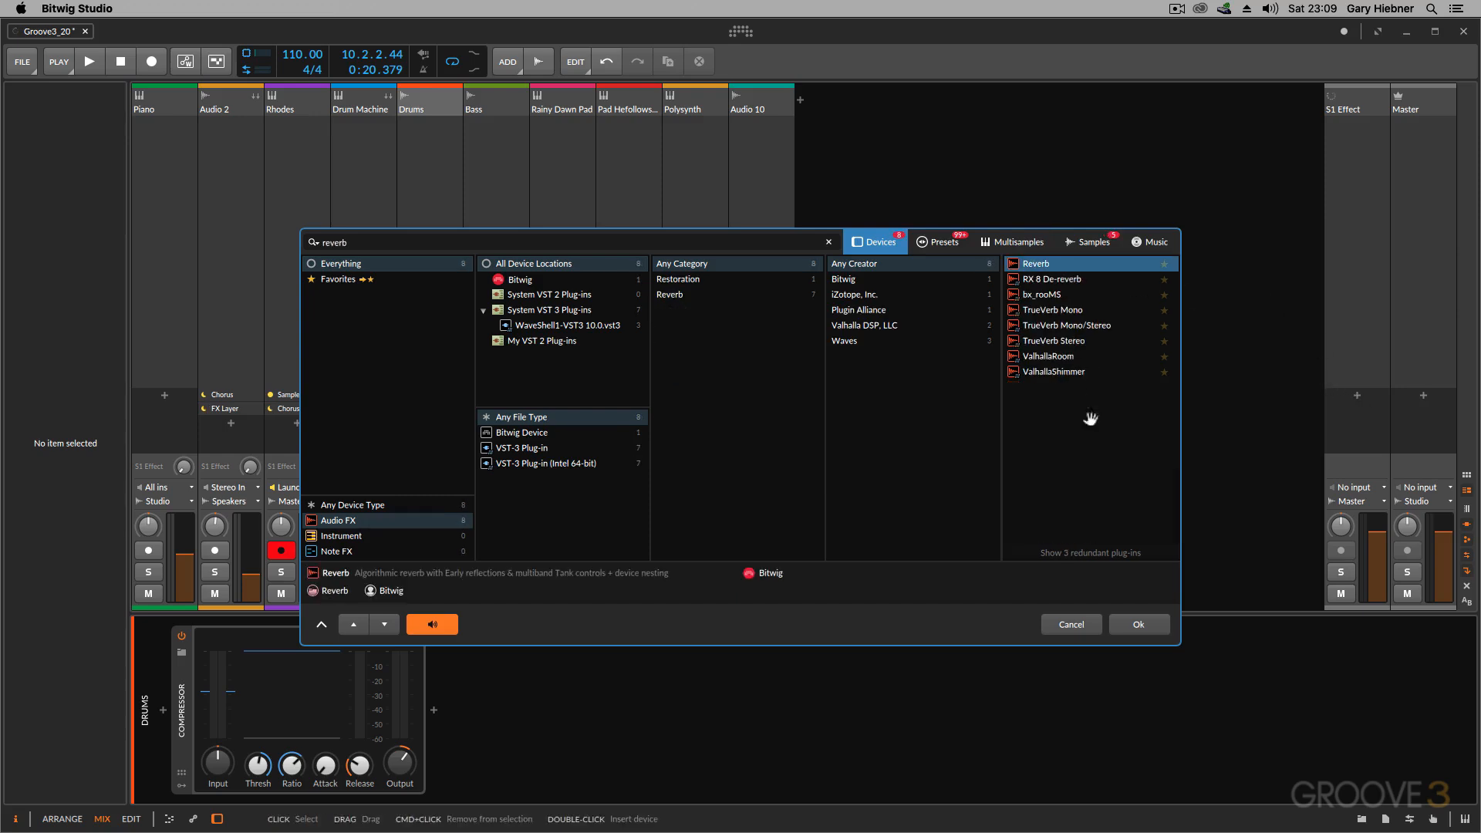
click(1139, 625)
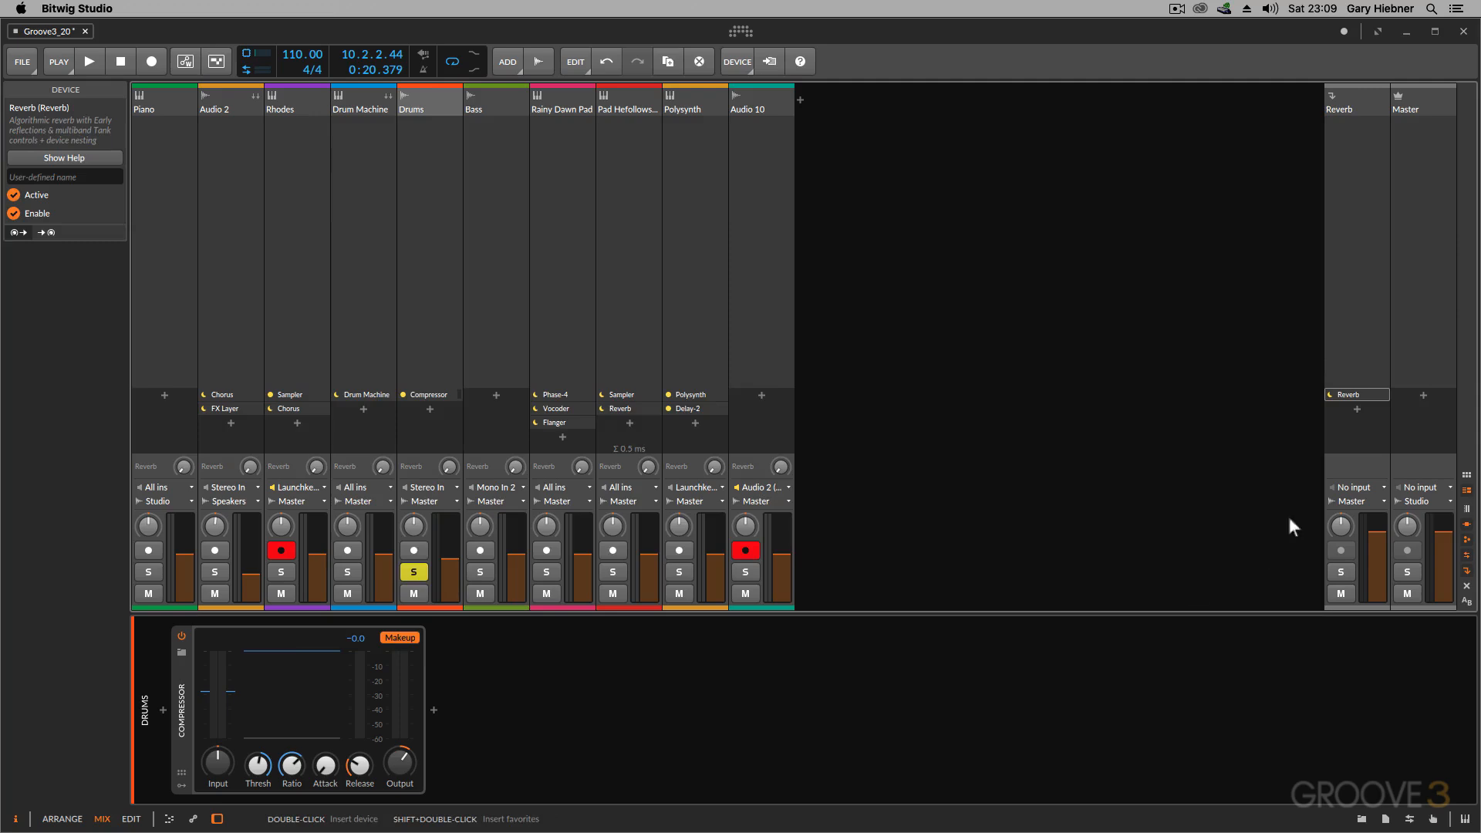
Step: Select the effect track's Reverb and raise the Drums track's reverb send to about -29.3 dB during playback
click(1343, 396)
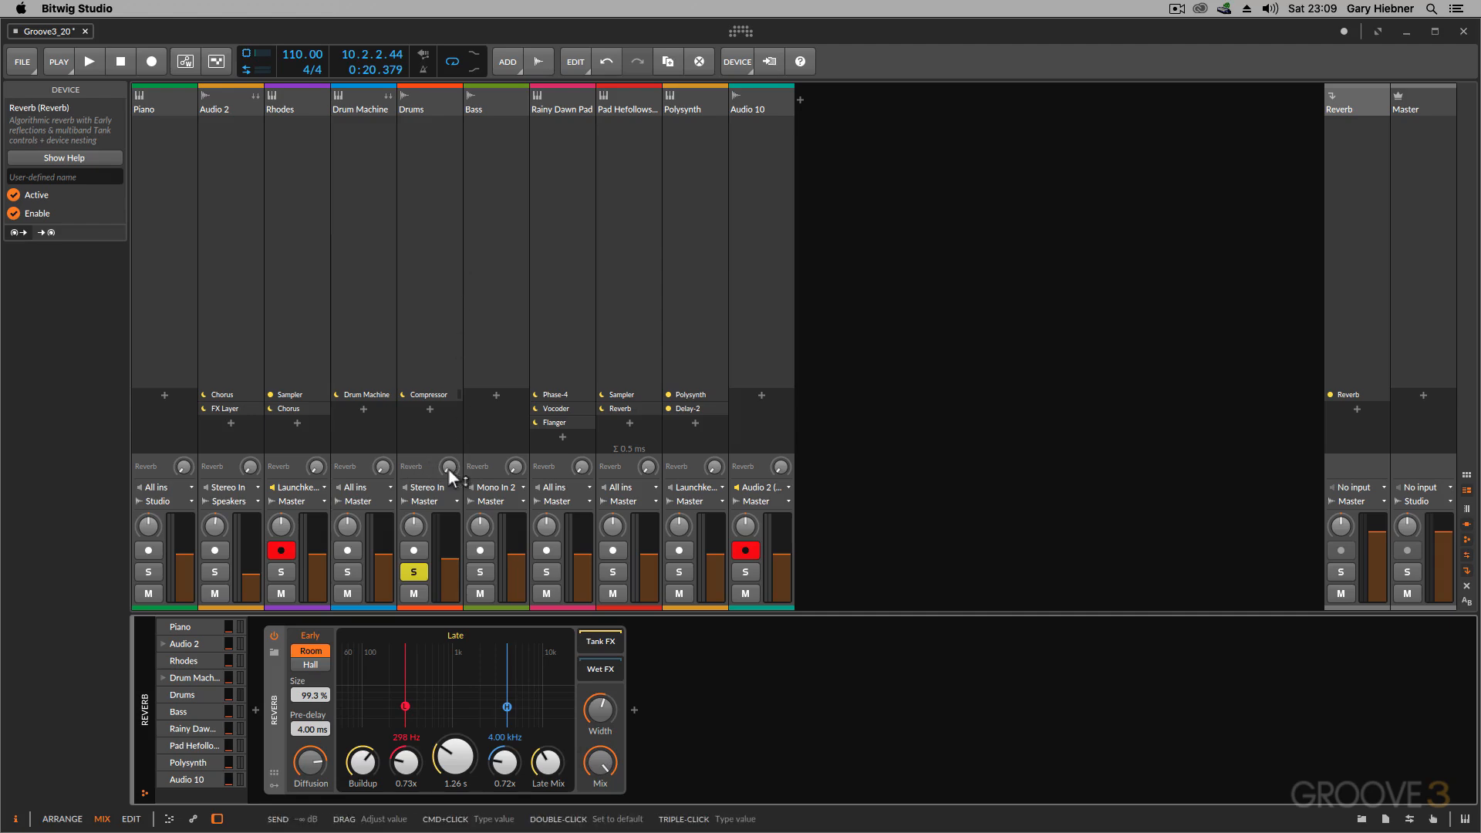
key(space)
mouse_move(447, 465)
mouse_down()
mouse_move(447, 434)
mouse_move(447, 446)
mouse_up()
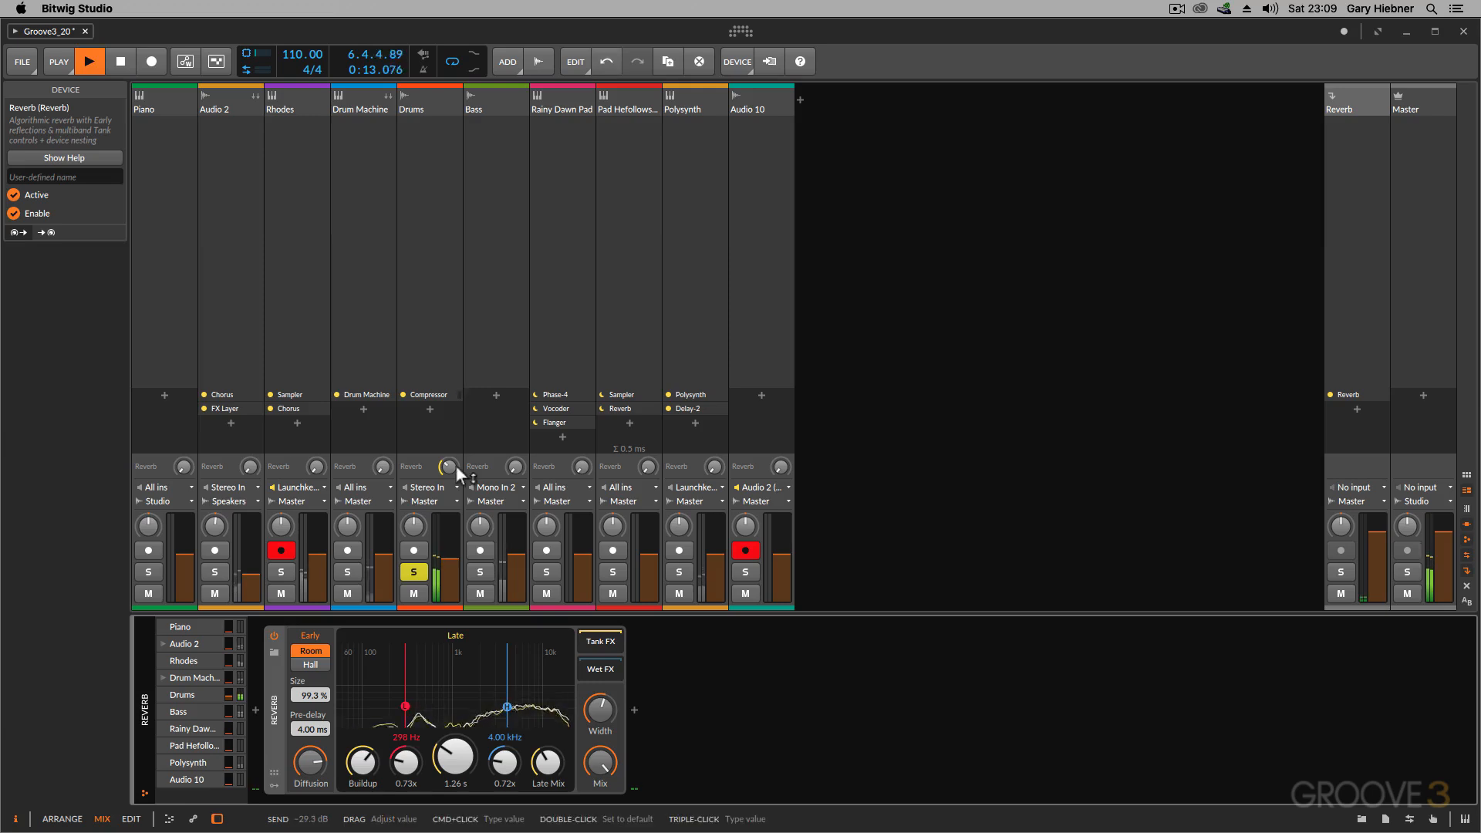
key(space)
click(429, 394)
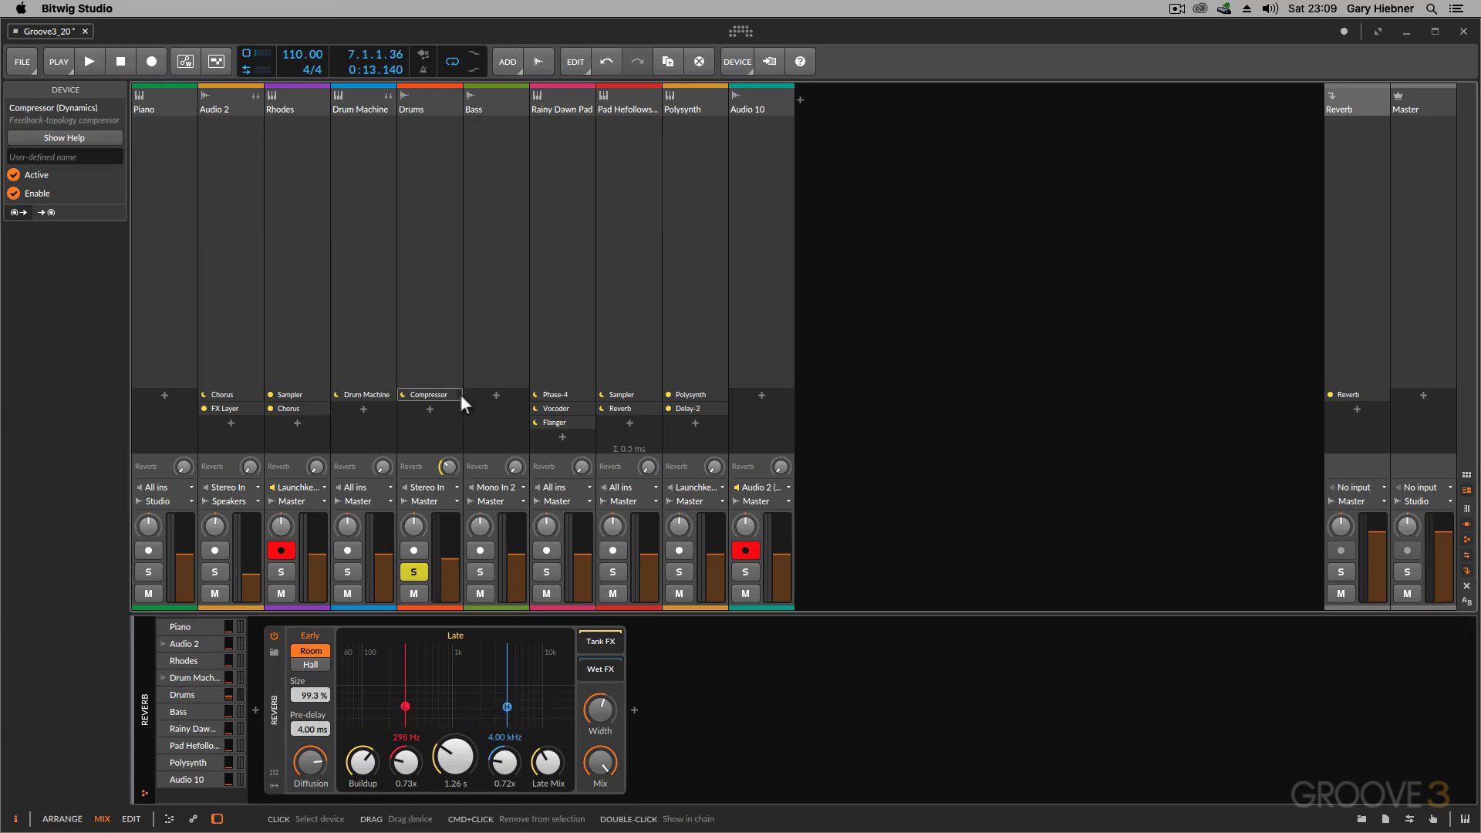
Step: Add a second effect track, search the devices for a delay, and insert the Bitwig Delay-2 device on it
click(508, 61)
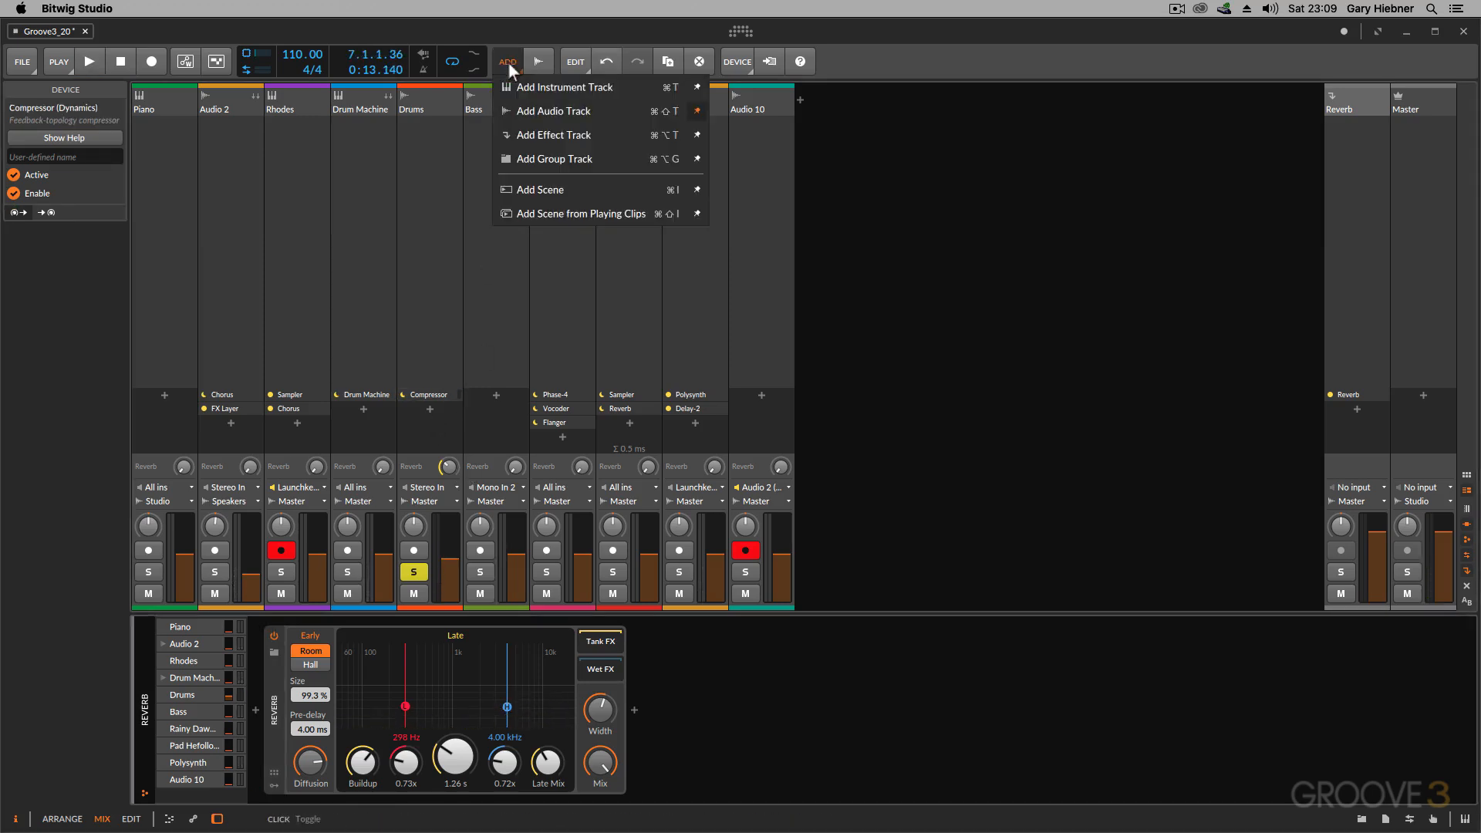
click(532, 136)
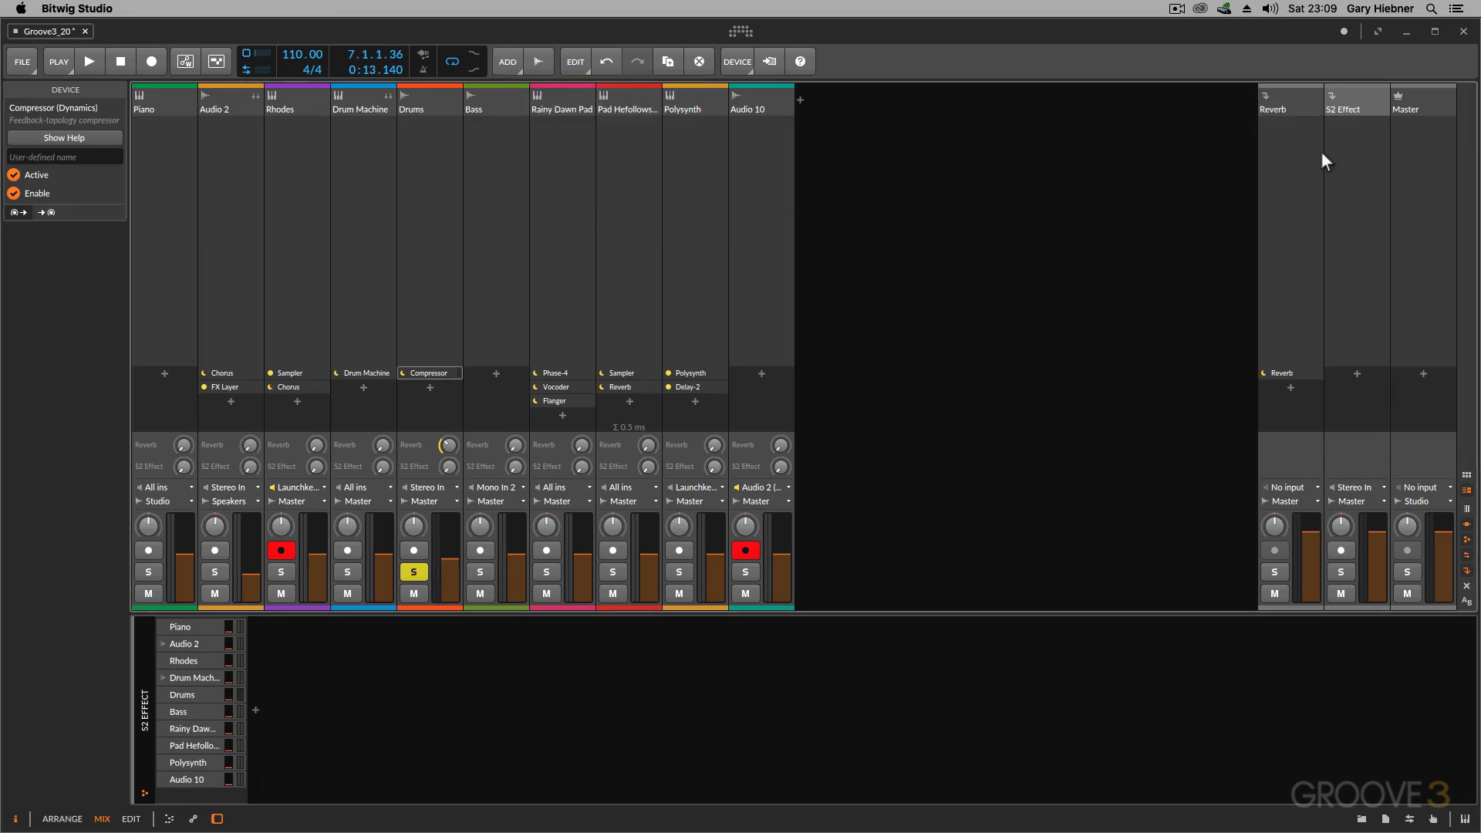
click(1356, 373)
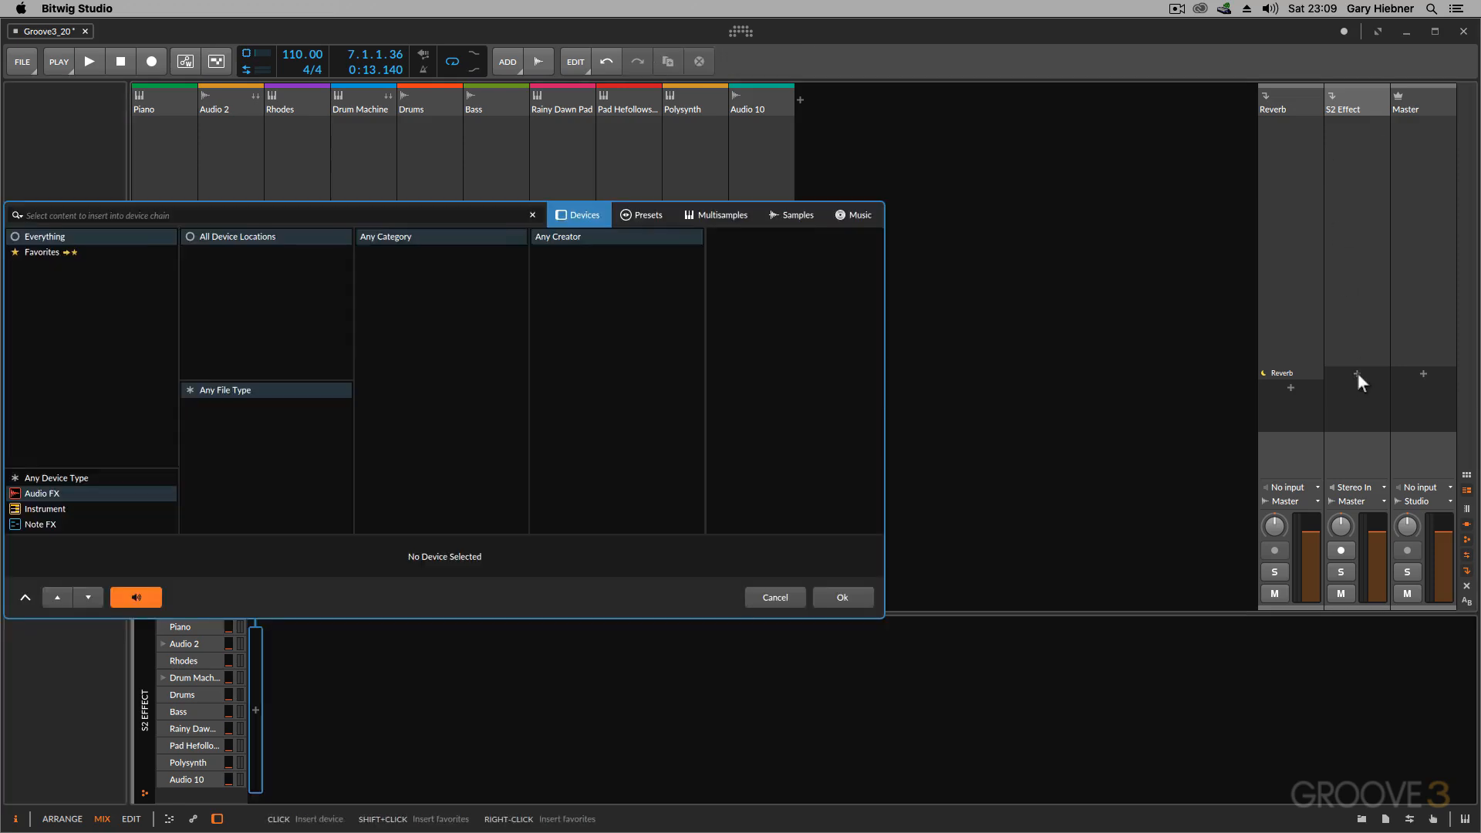
text(delay)
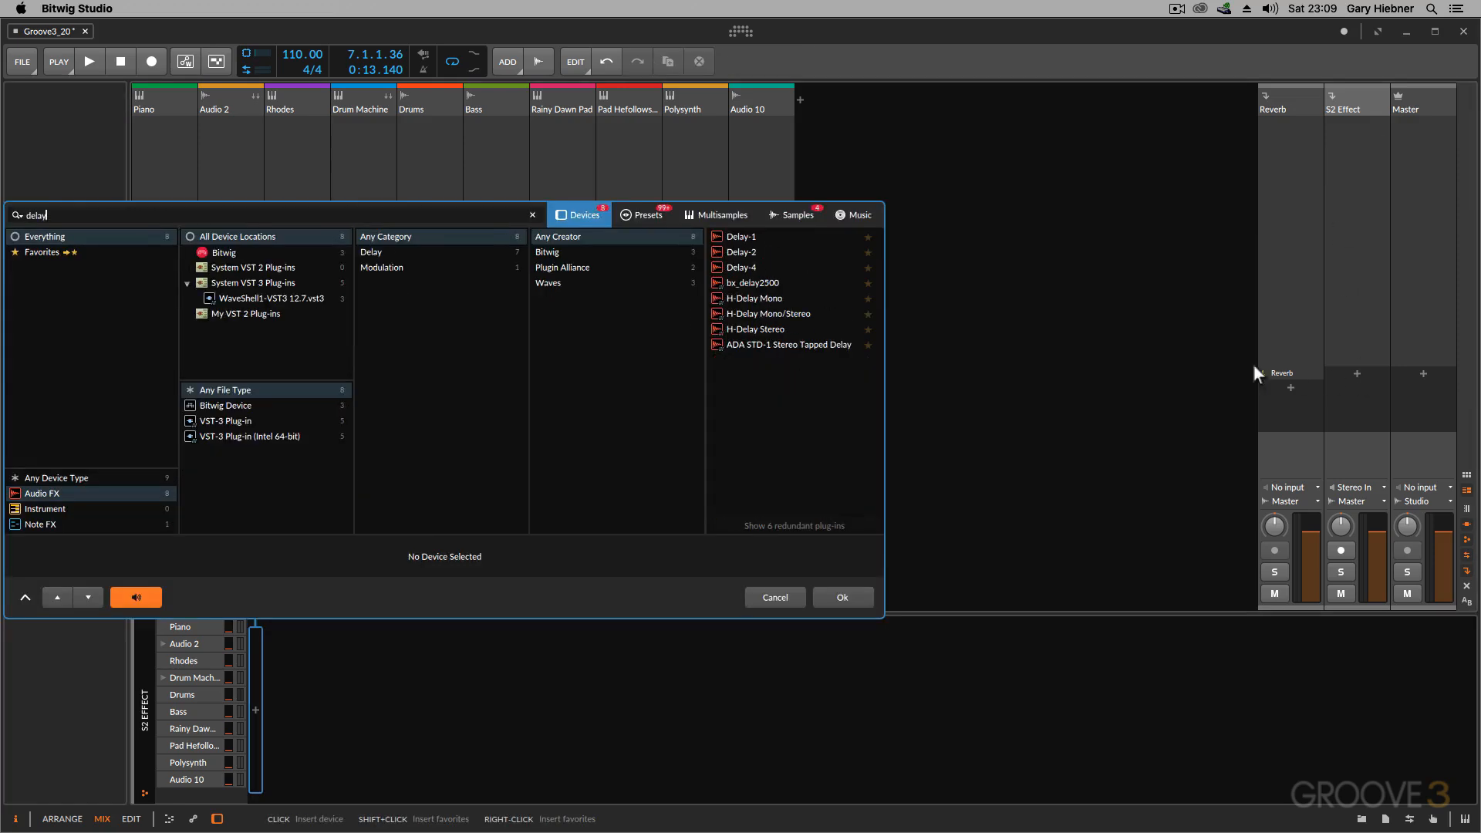
click(749, 253)
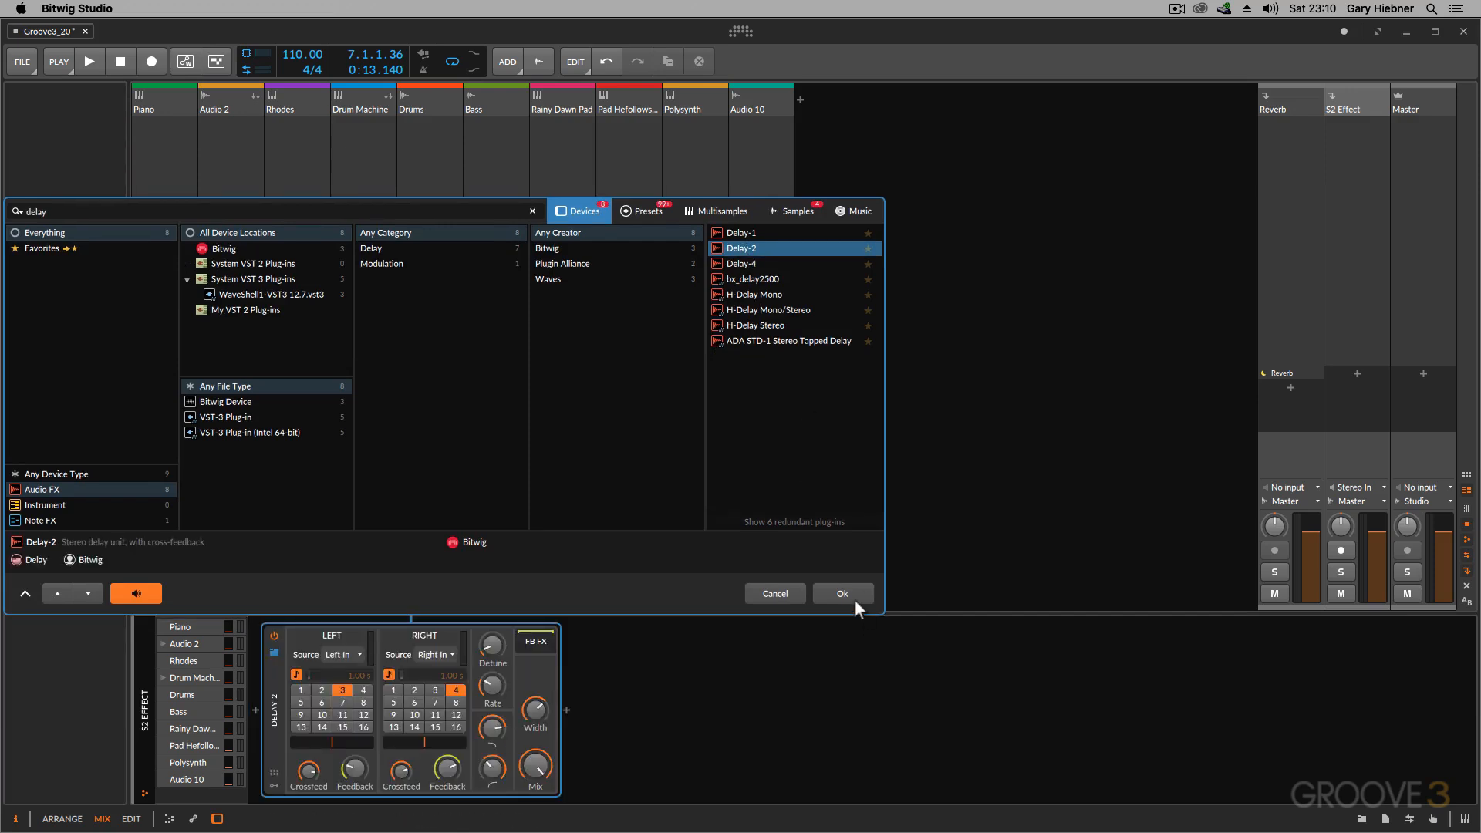
click(842, 593)
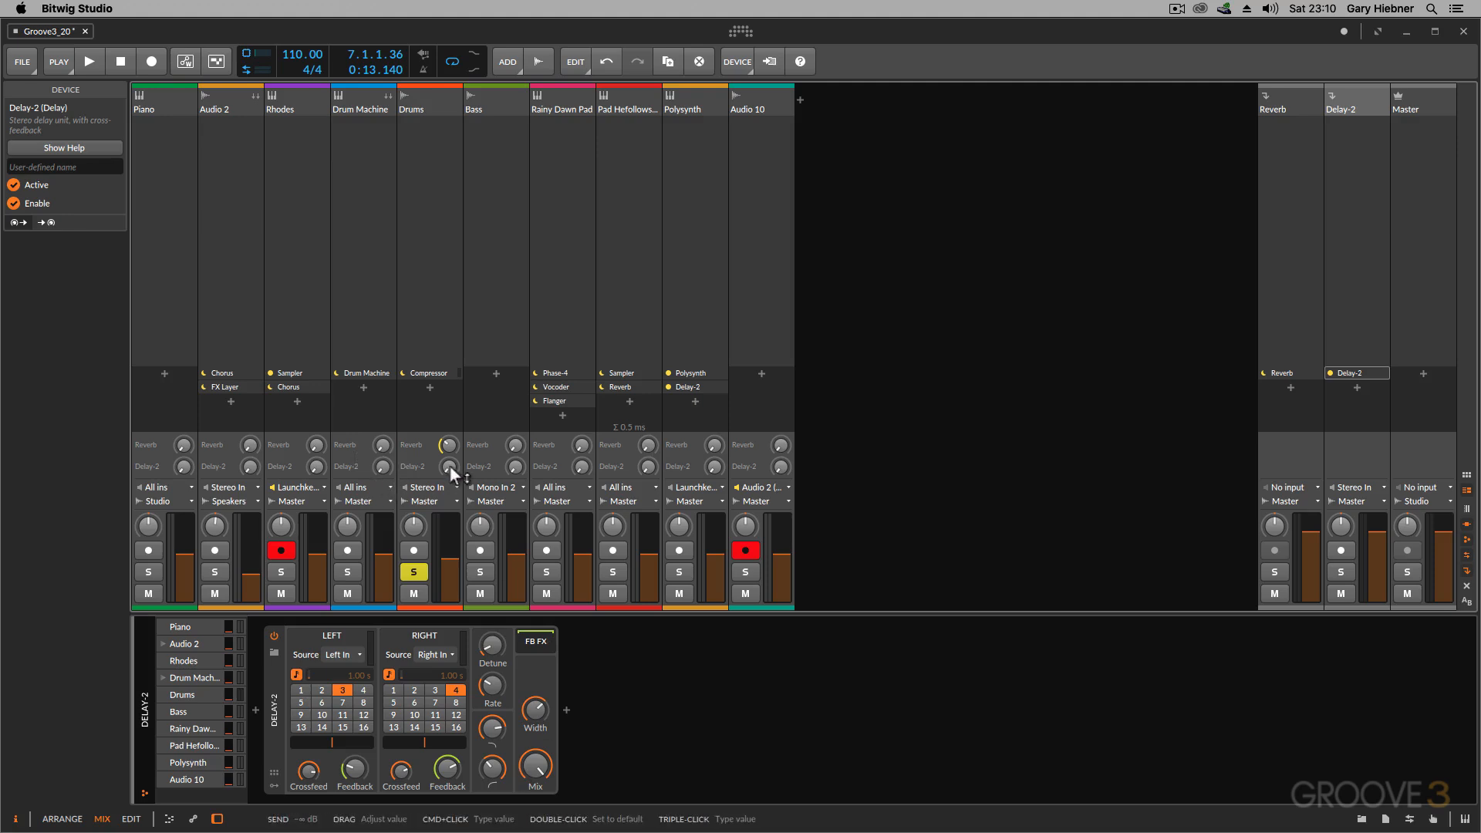
Step: Raise the Drums track's Delay-2 send to about -21.1 dB during playback, and stop the transport
key(space)
drag(448, 466, 447, 420)
mouse_move(447, 466)
mouse_down()
mouse_move(448, 447)
mouse_move(447, 477)
mouse_up()
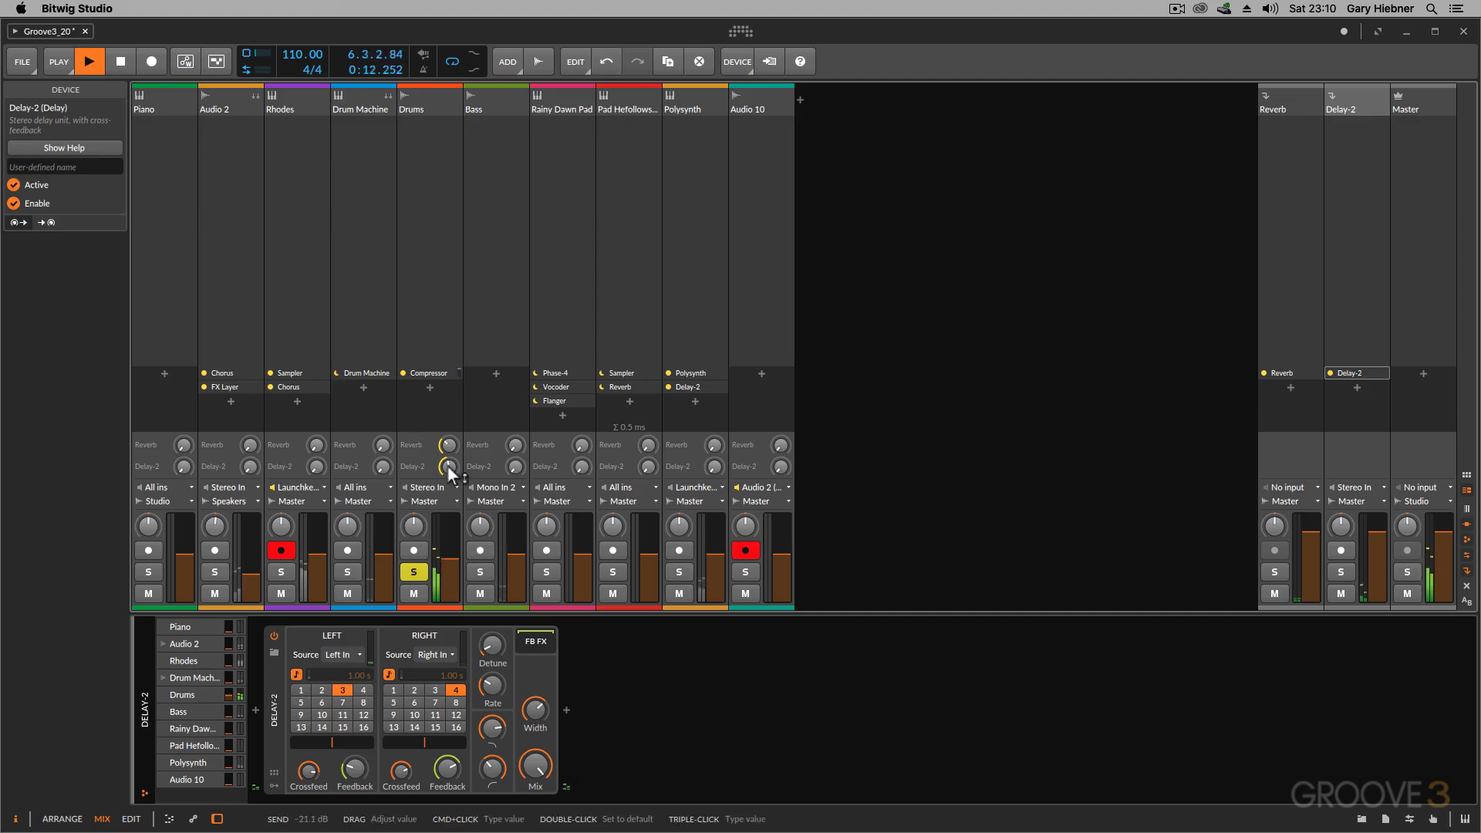
key(space)
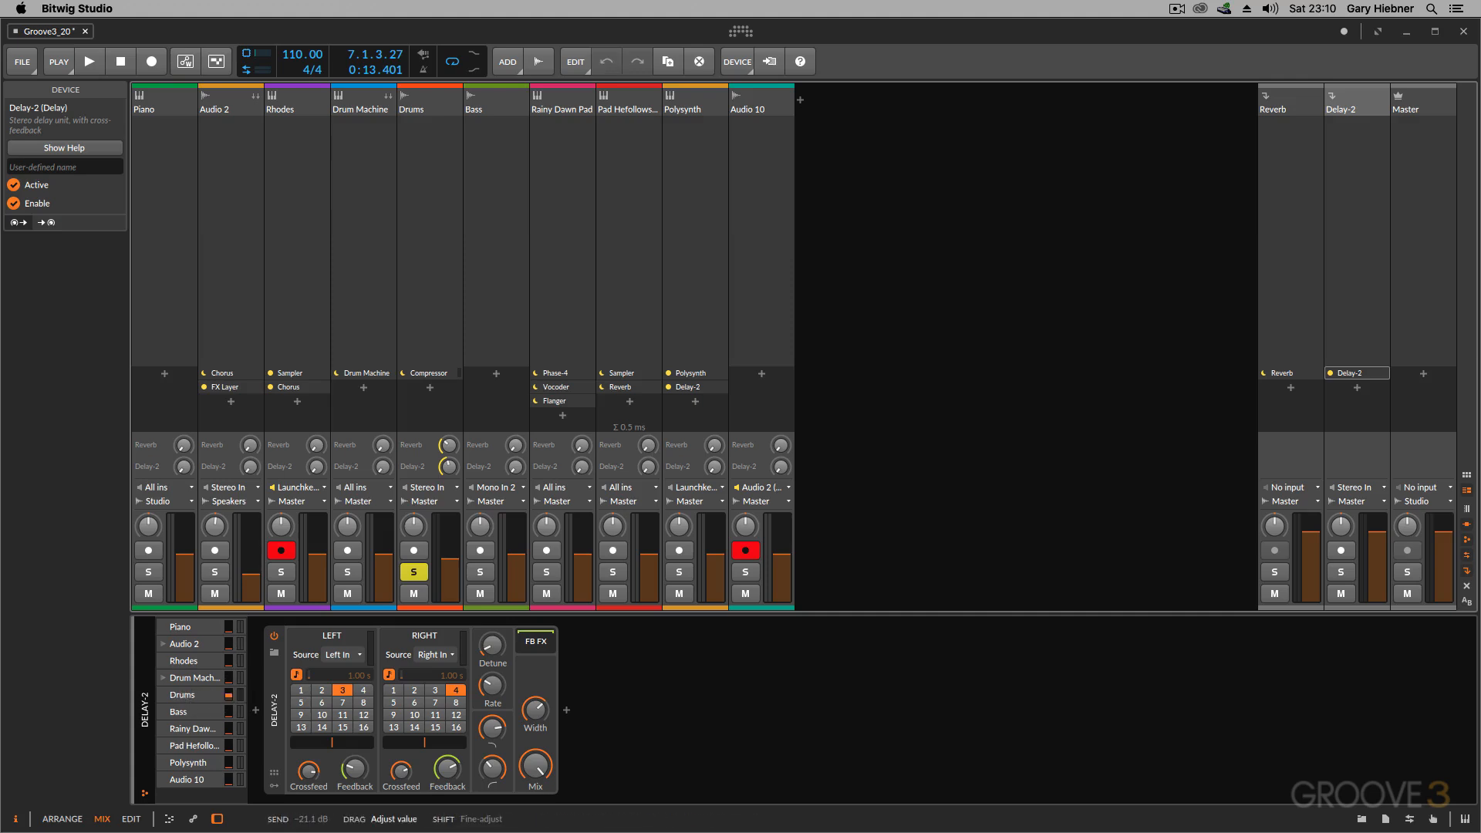
Step: Unsolo the Drums track and, during playback, raise the Delay-2 sends of Rainy Dawn Pad, Pad Hefollows (about -7.5 dB) and Rhodes
click(415, 572)
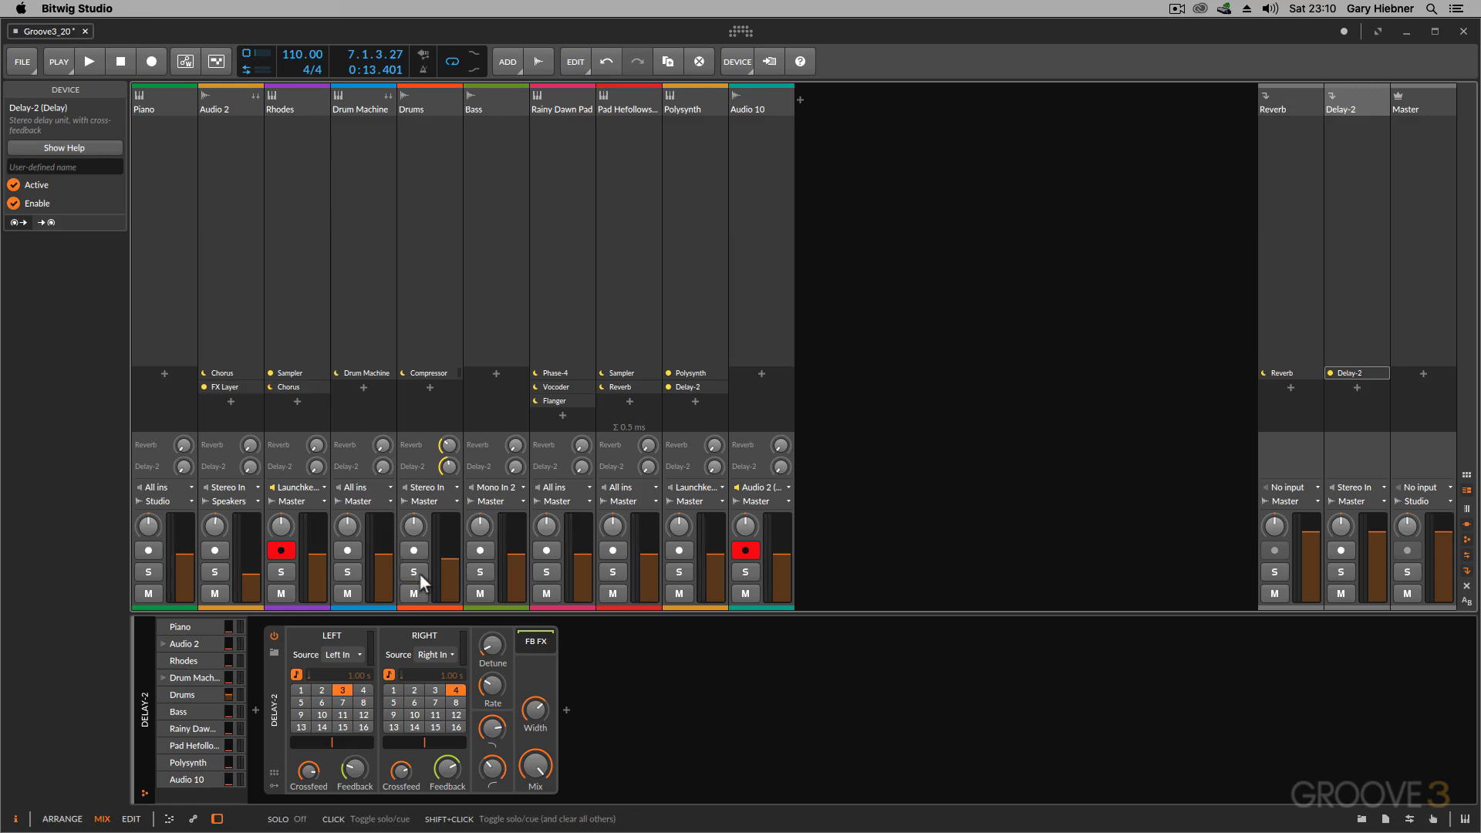
key(space)
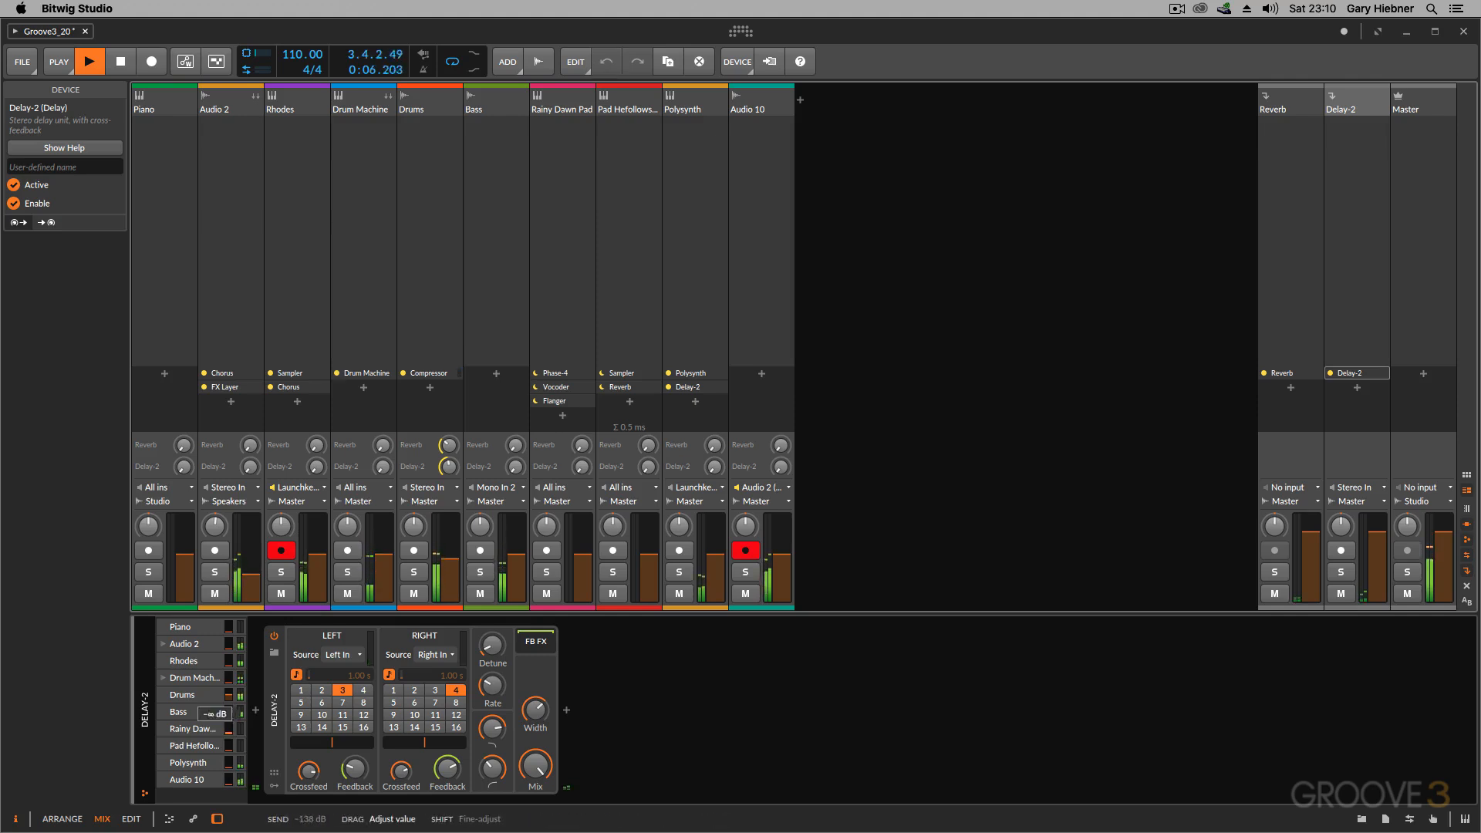
mouse_move(220, 729)
mouse_down()
mouse_move(226, 712)
mouse_move(231, 760)
mouse_move(231, 737)
mouse_up()
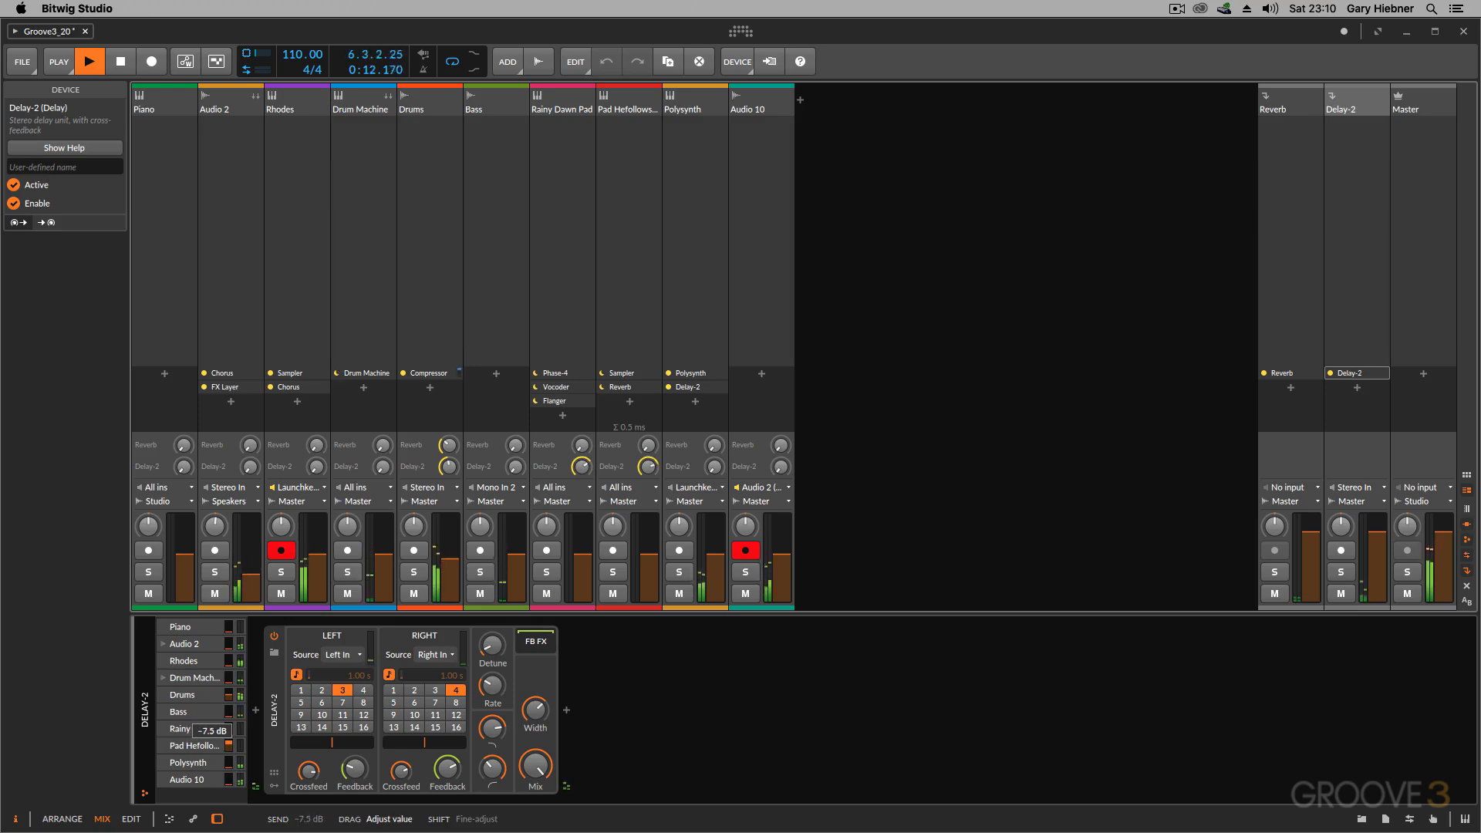
mouse_move(230, 644)
mouse_down()
mouse_move(230, 671)
mouse_move(230, 644)
mouse_up()
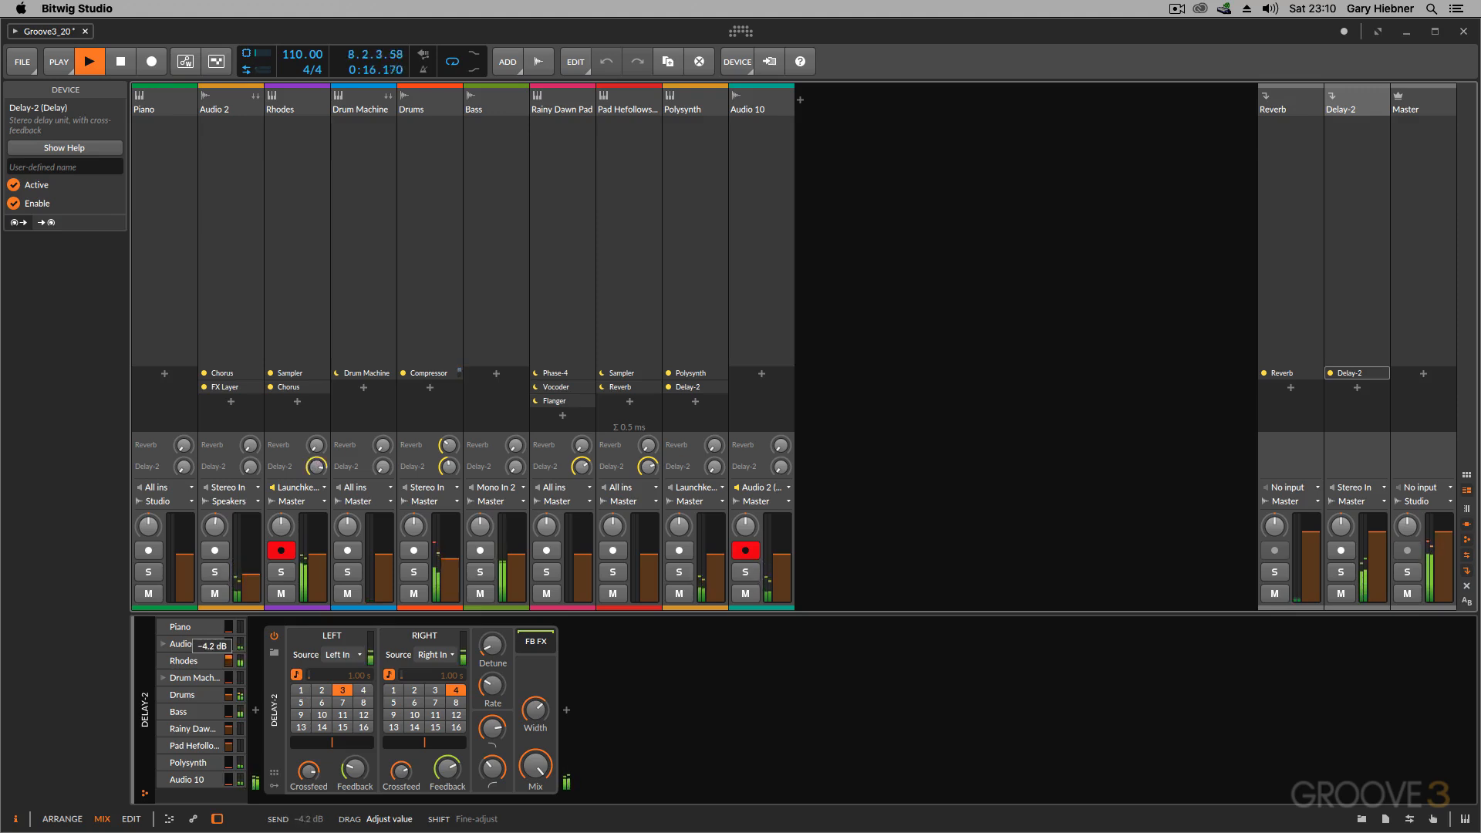
drag(229, 644, 230, 648)
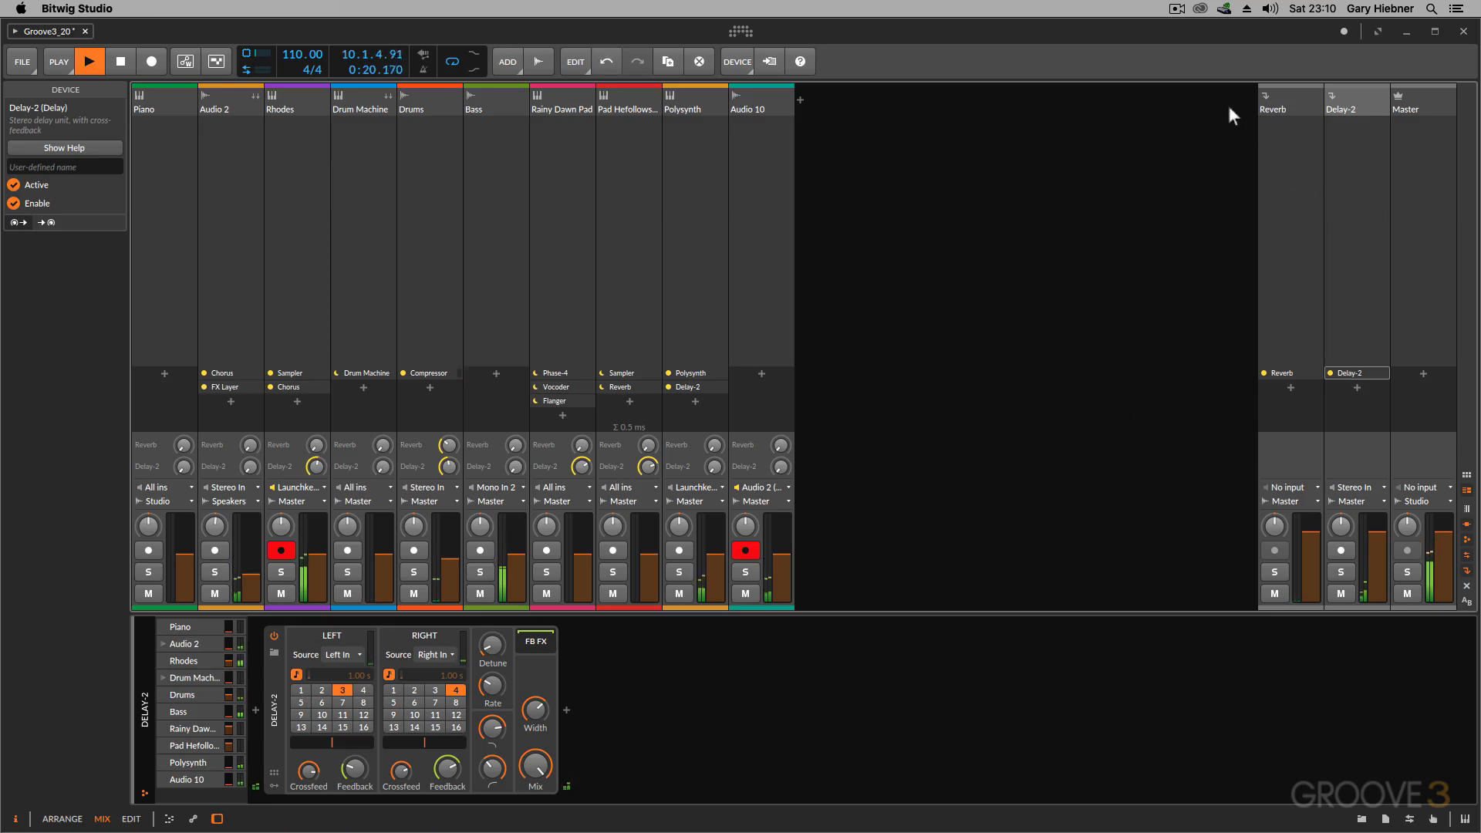
Step: Select the Reverb effect track, raise the reverb sends of Drum Machine and Rhodes (about -8.6 dB for Rhodes), and stop playback
click(1309, 110)
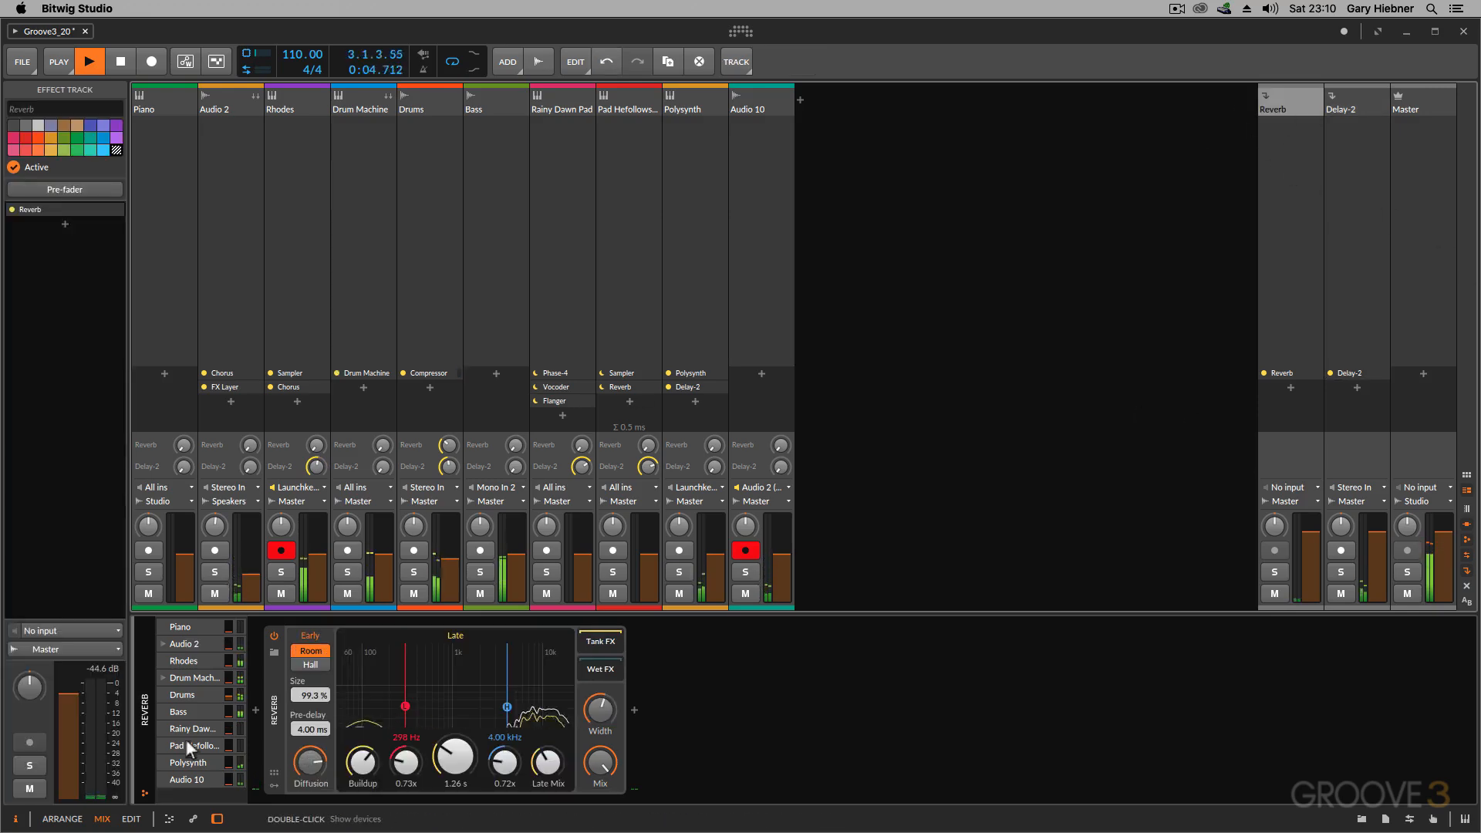
drag(230, 682, 229, 639)
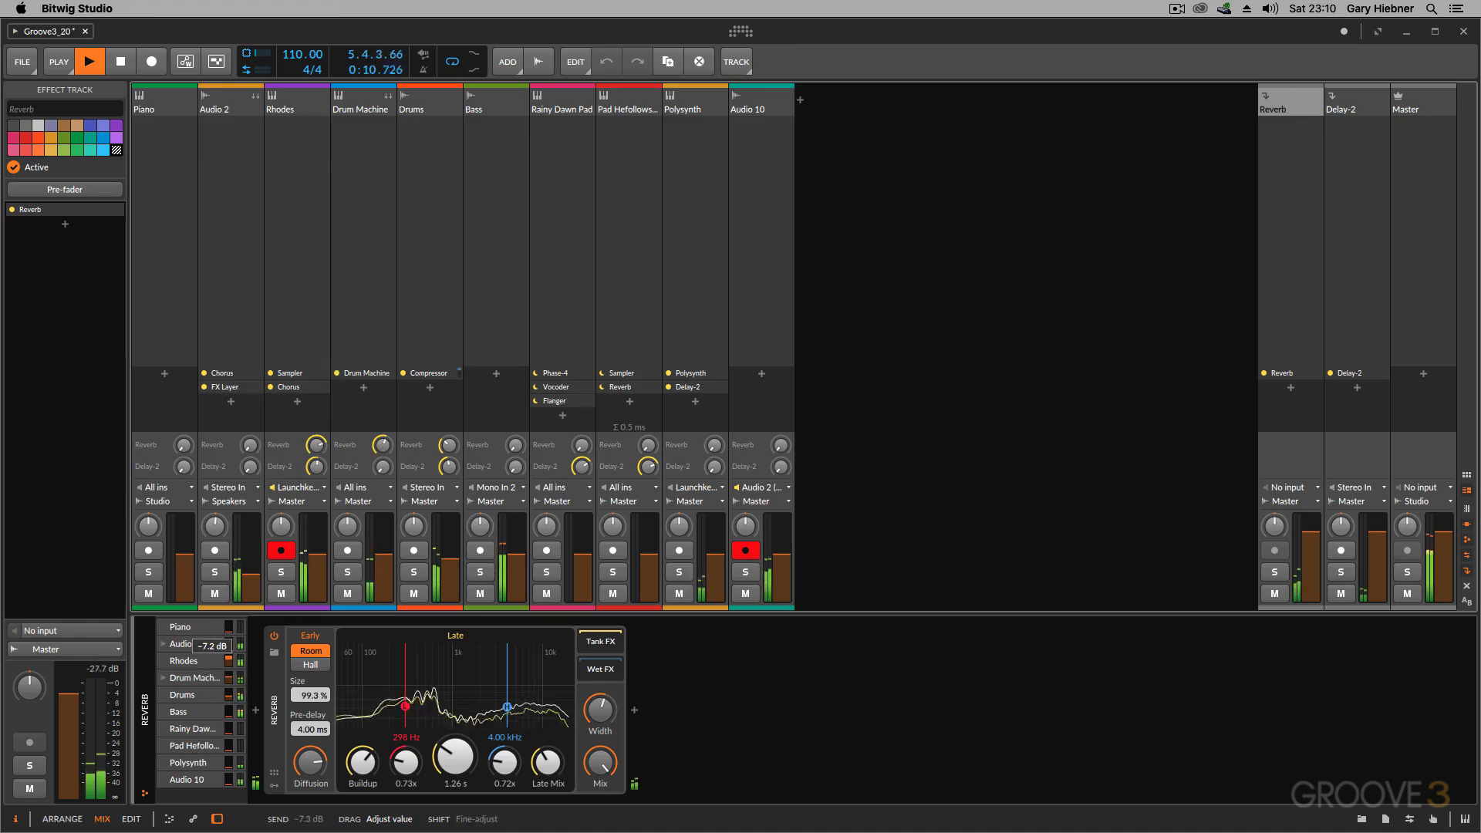
key(space)
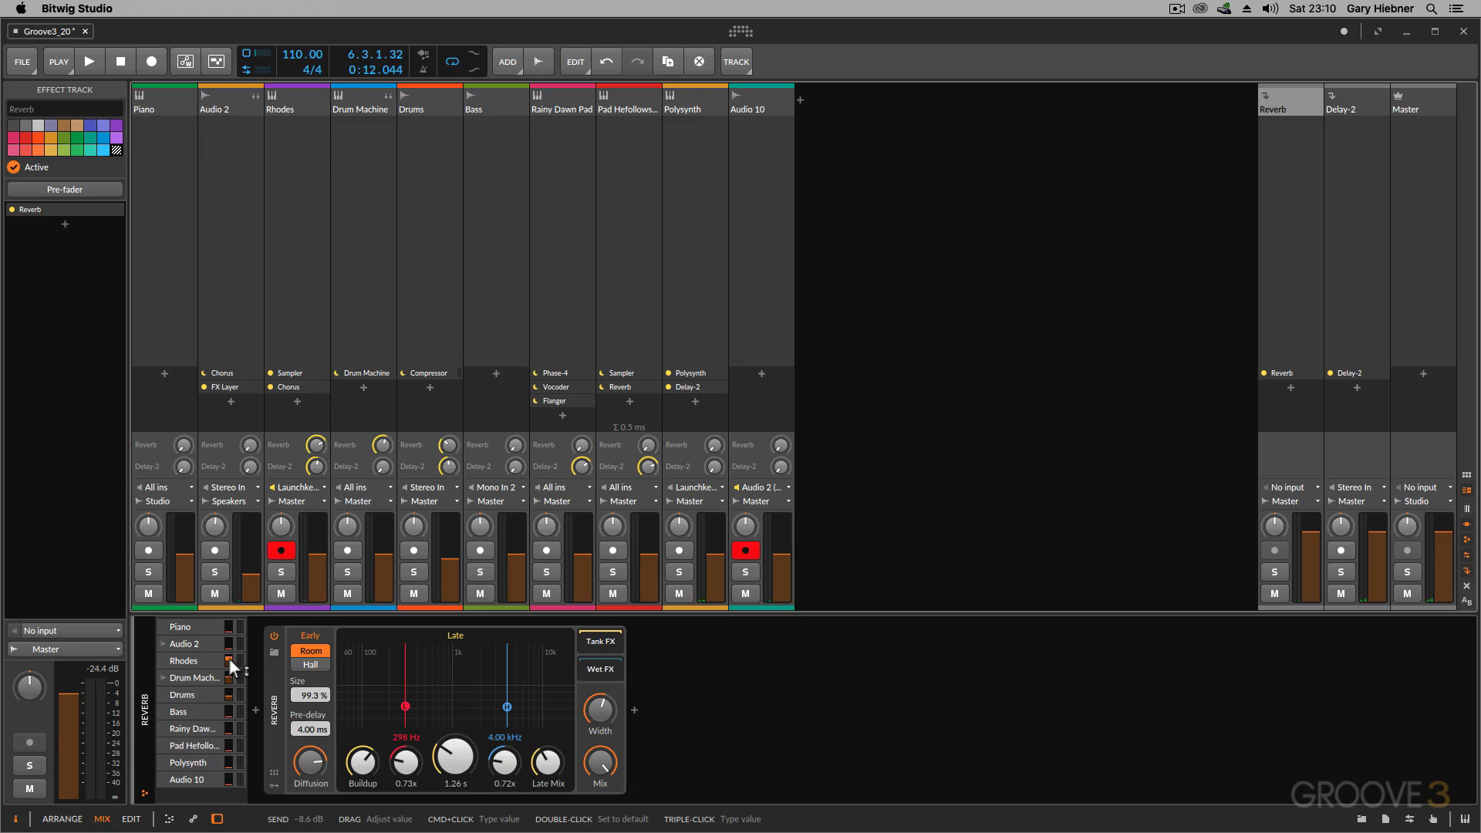
Step: Undo the raised reverb and delay sends and the addition of the Delay-2 effect track
key(super+z)
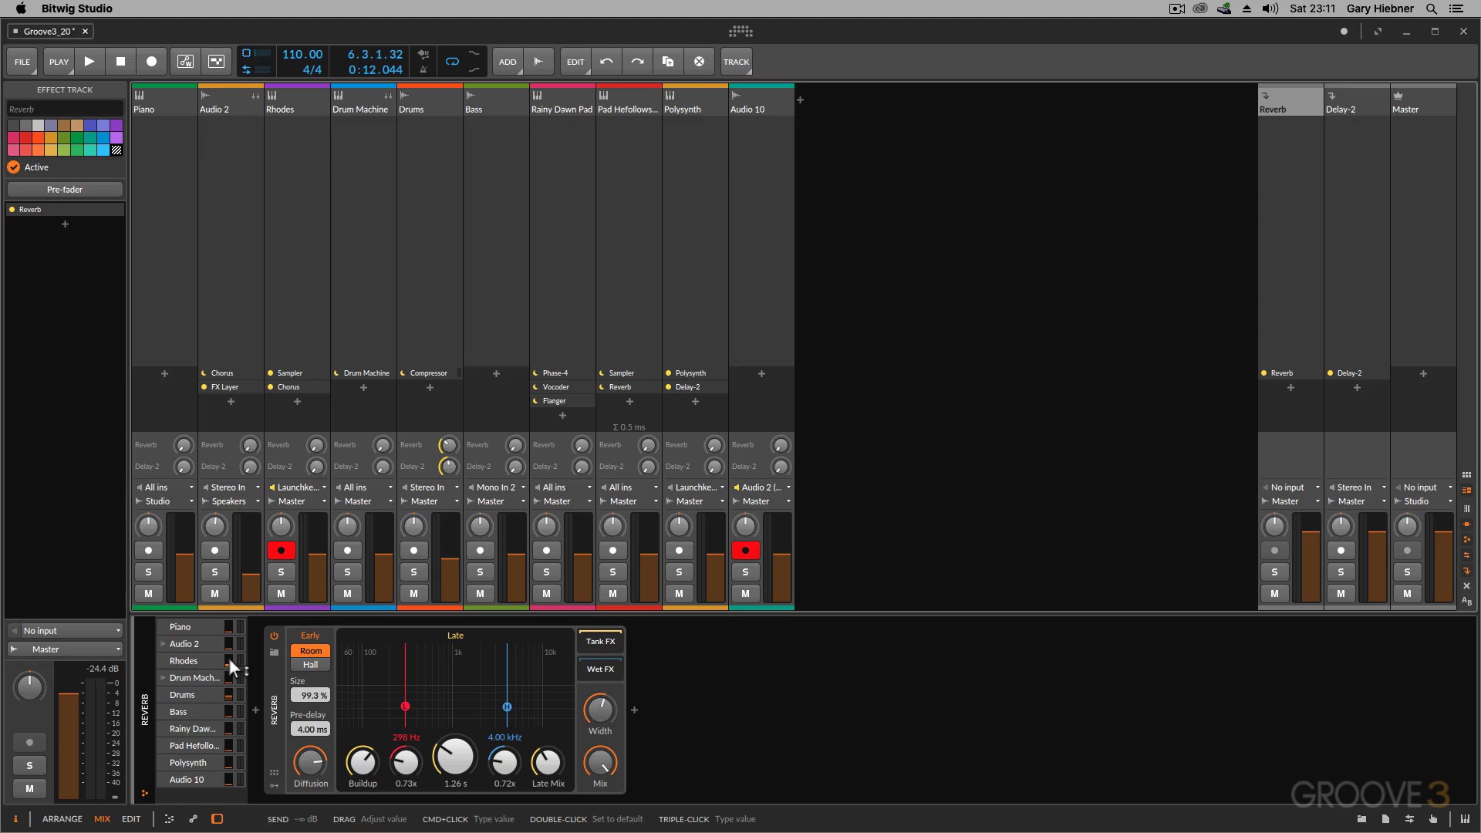
key(super+z)
key(super+z)
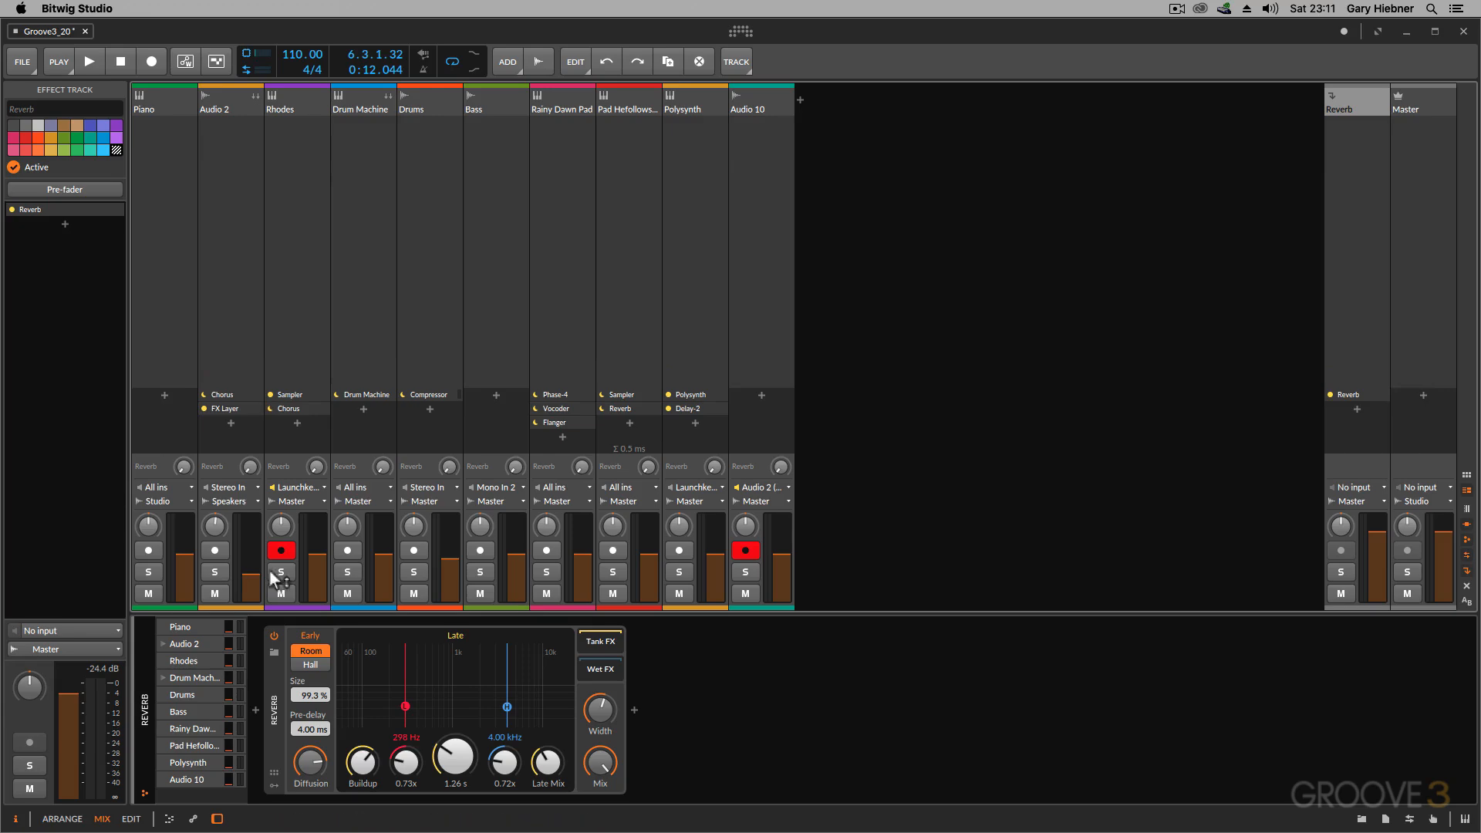
Step: Open the Drums track's device chain and insert the Bitwig Delay-2 device after the Compressor
click(429, 394)
click(438, 101)
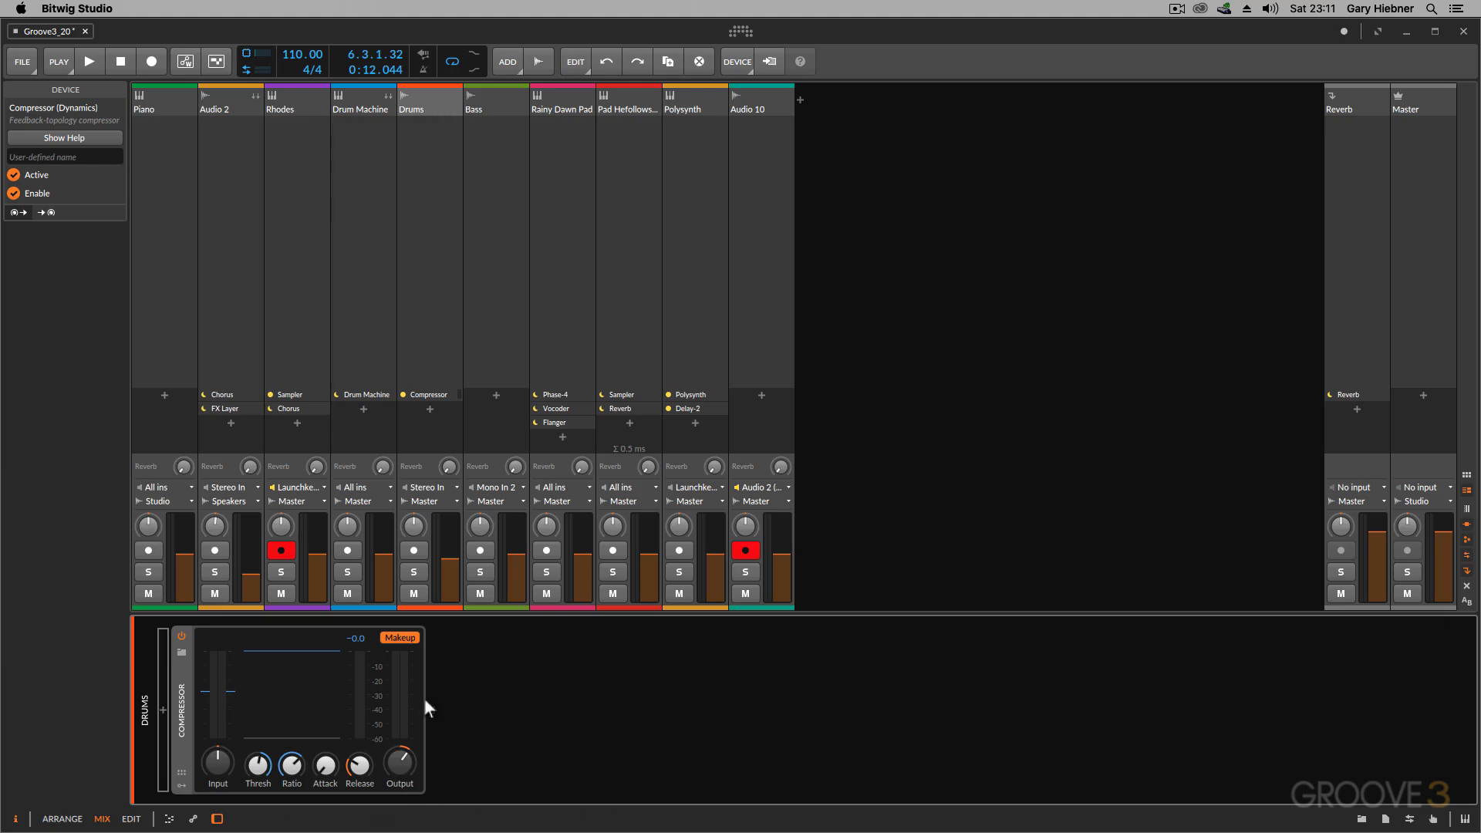
click(434, 710)
text(delay)
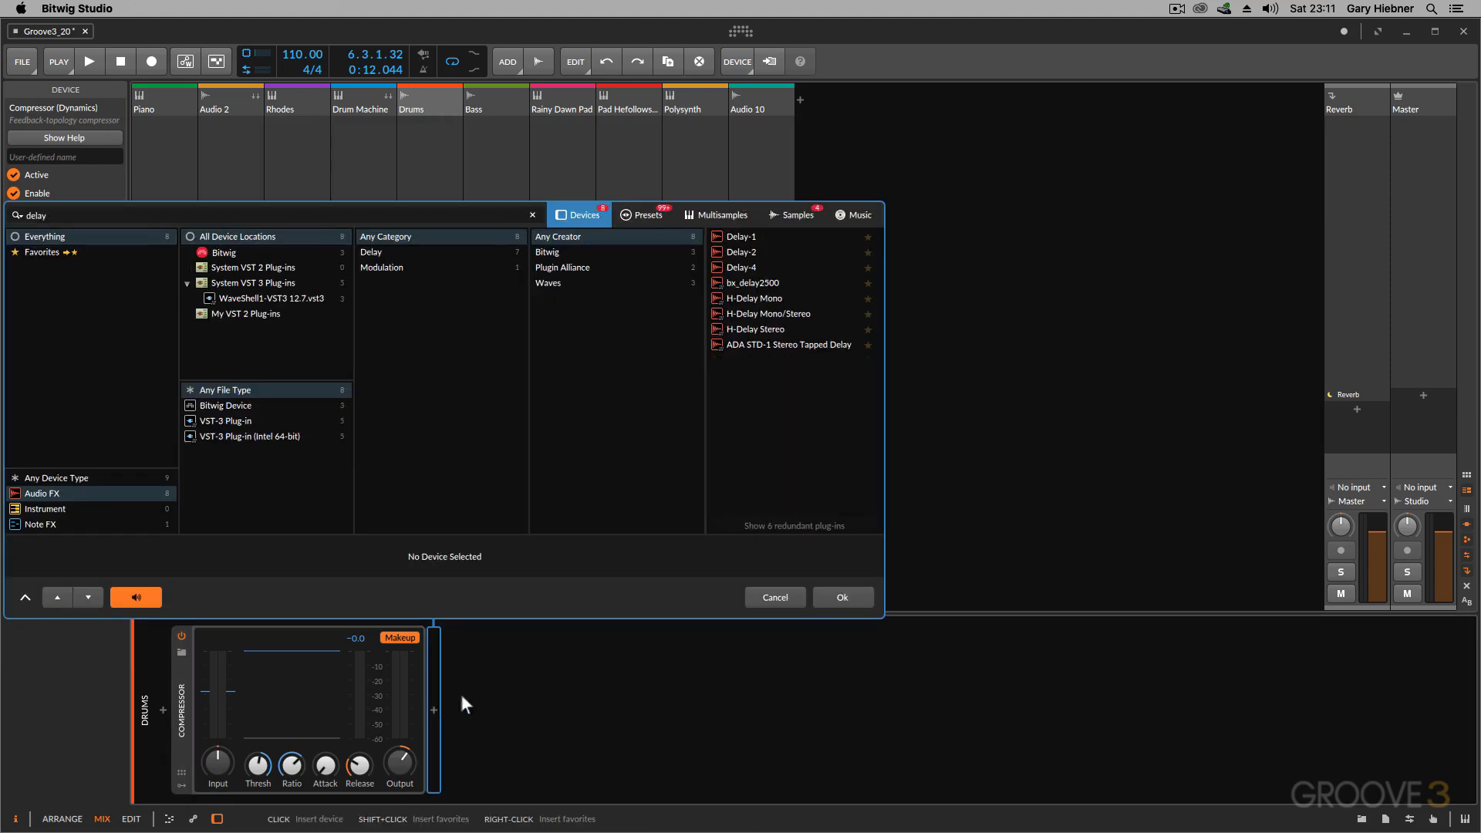
click(748, 253)
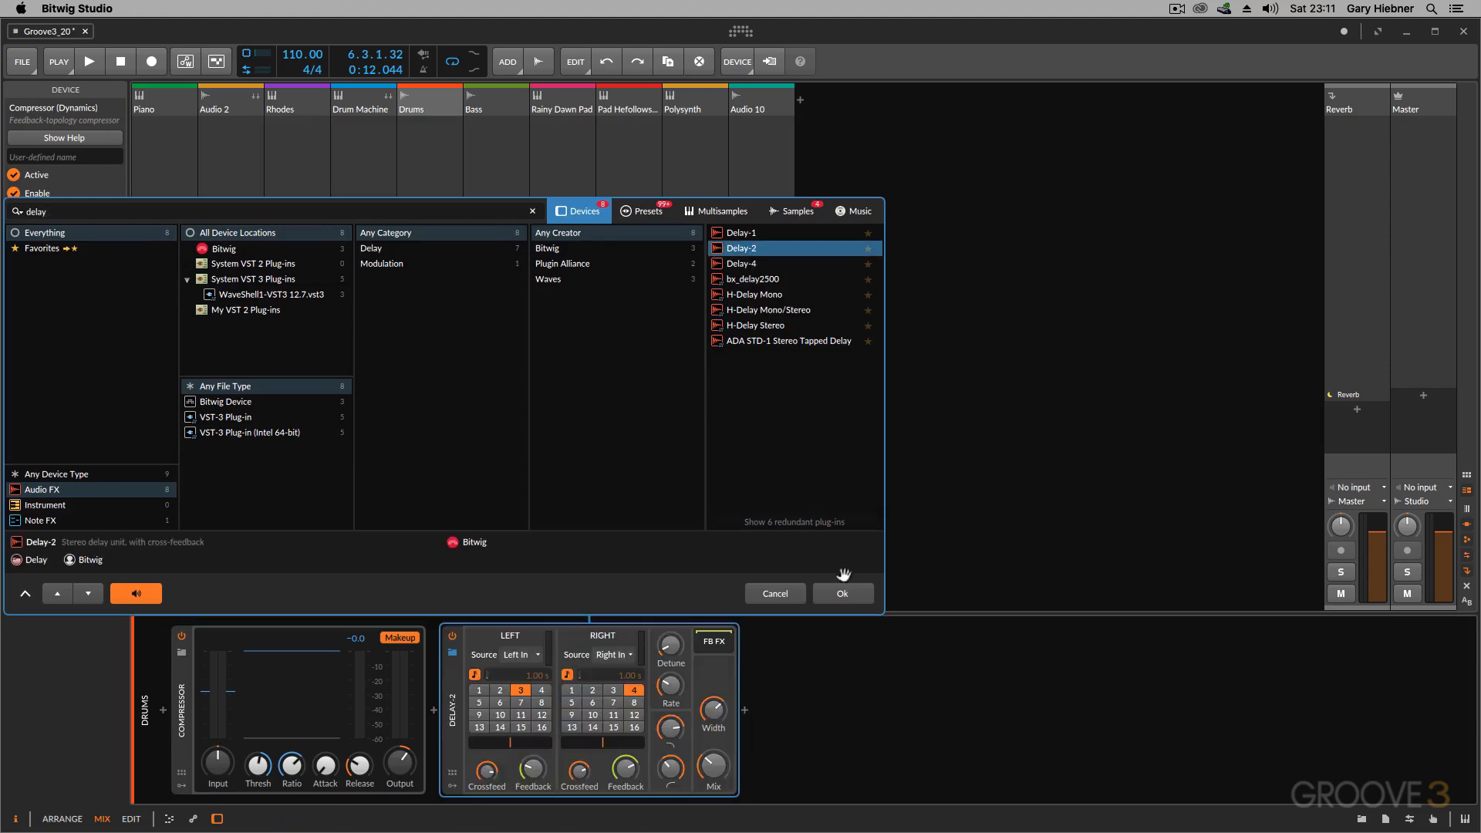
click(840, 595)
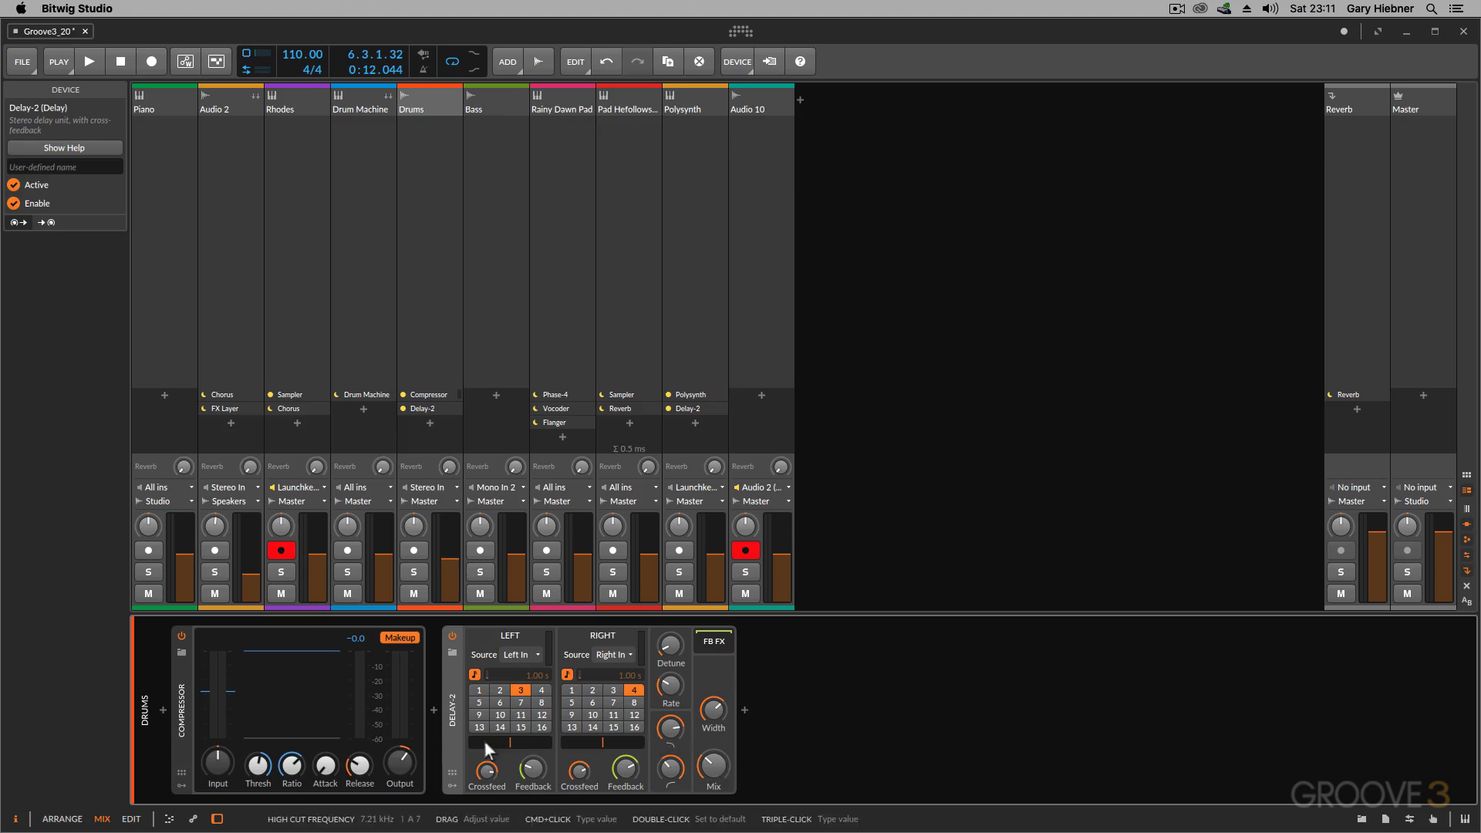
Step: Insert the Bitwig Chorus device after Delay-2 in the Drums track's device chain
click(745, 711)
text(chorus)
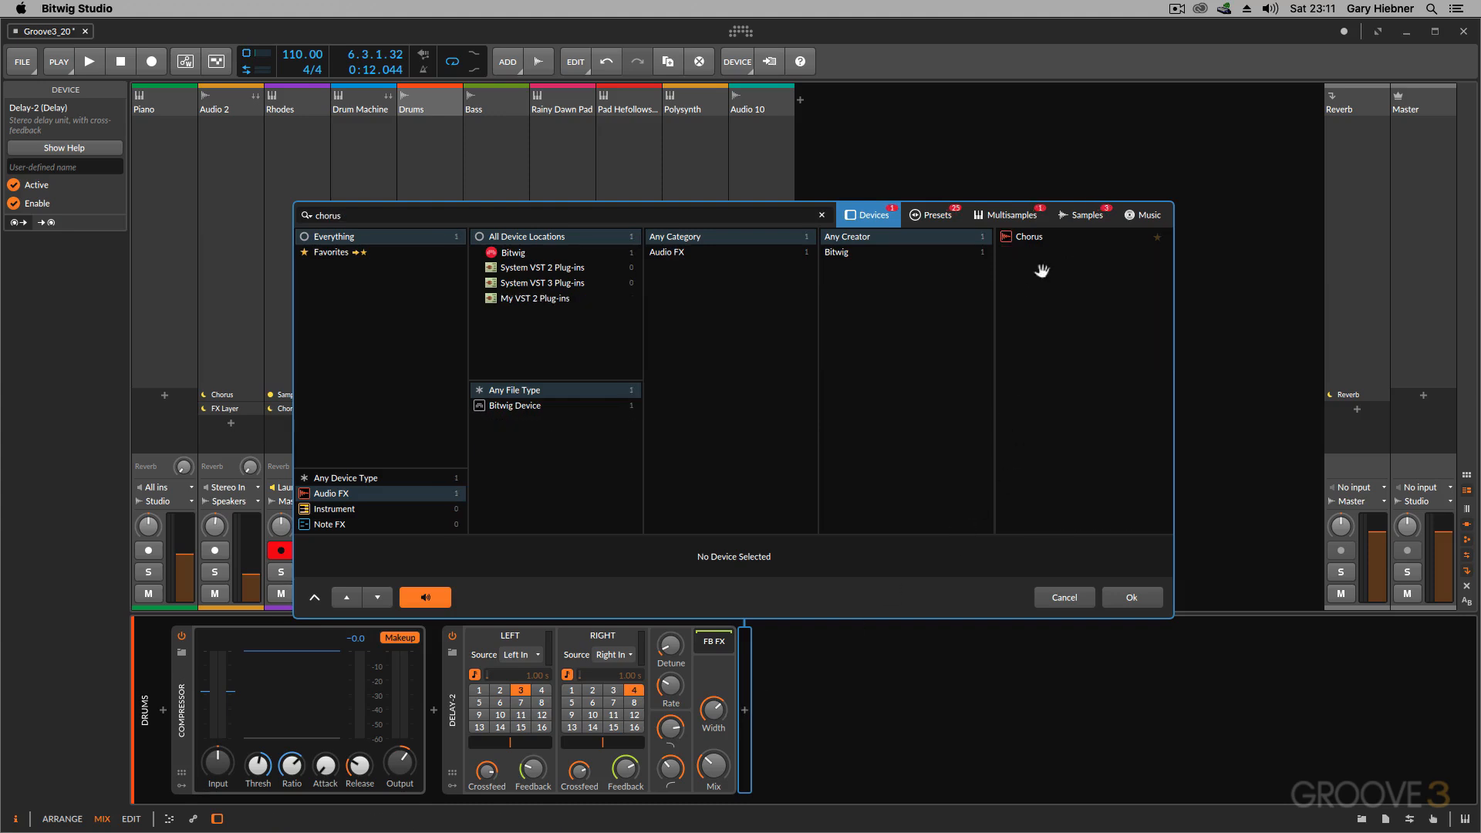
click(1035, 232)
click(1144, 593)
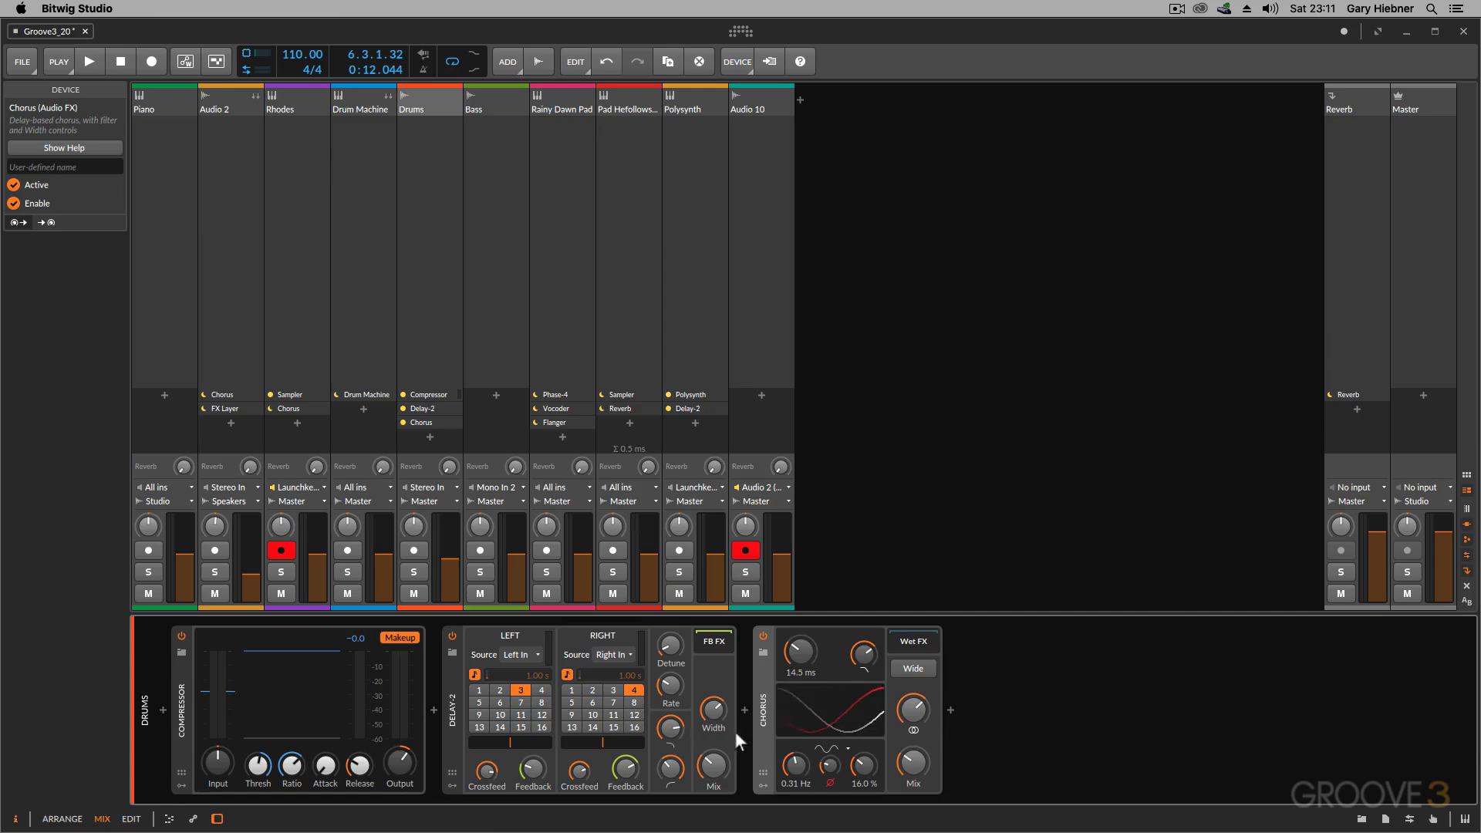
Step: Group the Compressor, Delay-2 and Chorus devices on the Drums track
click(186, 694)
shift+click(450, 682)
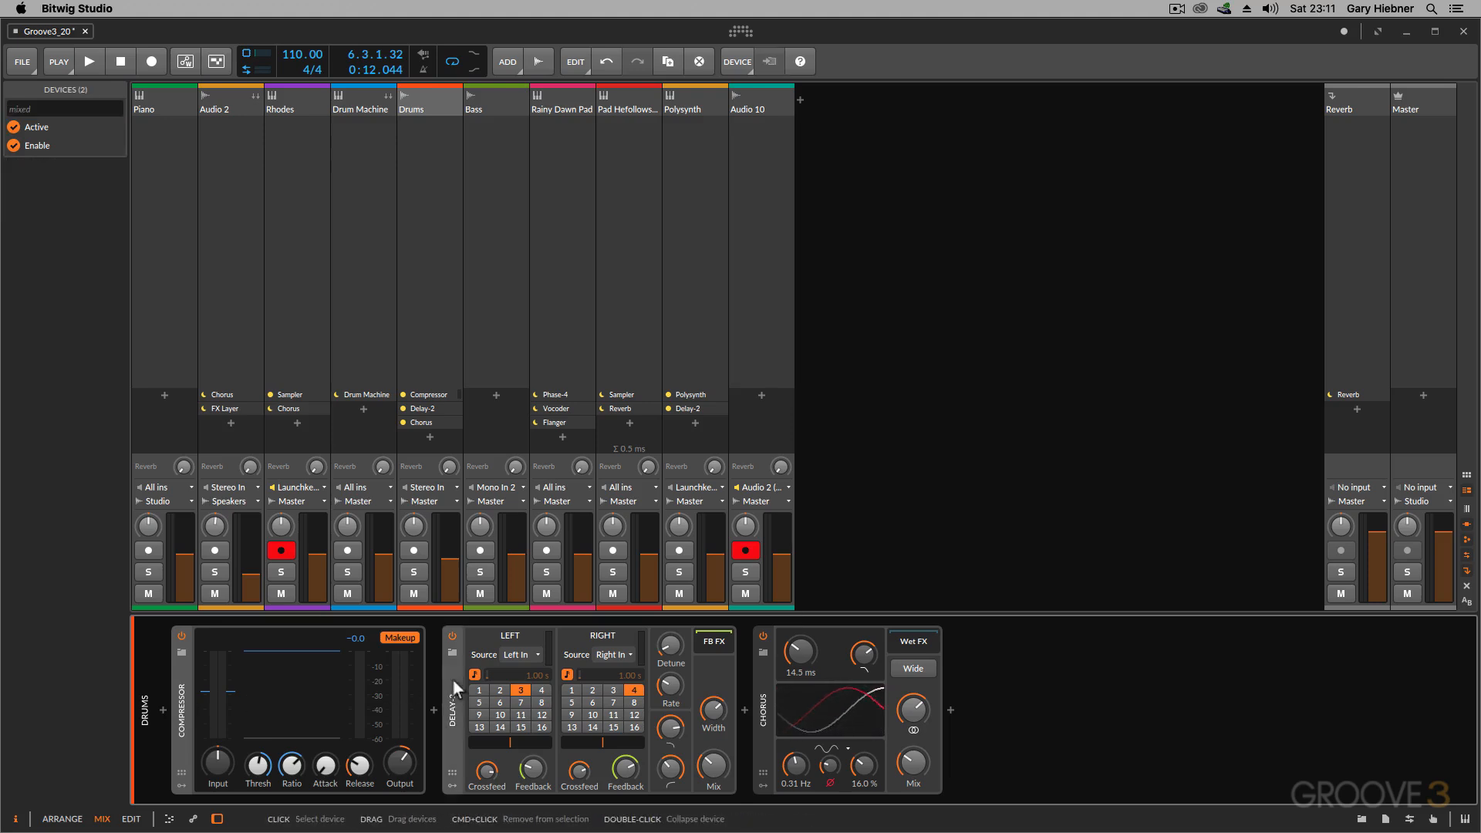
shift+click(762, 672)
right_click(762, 673)
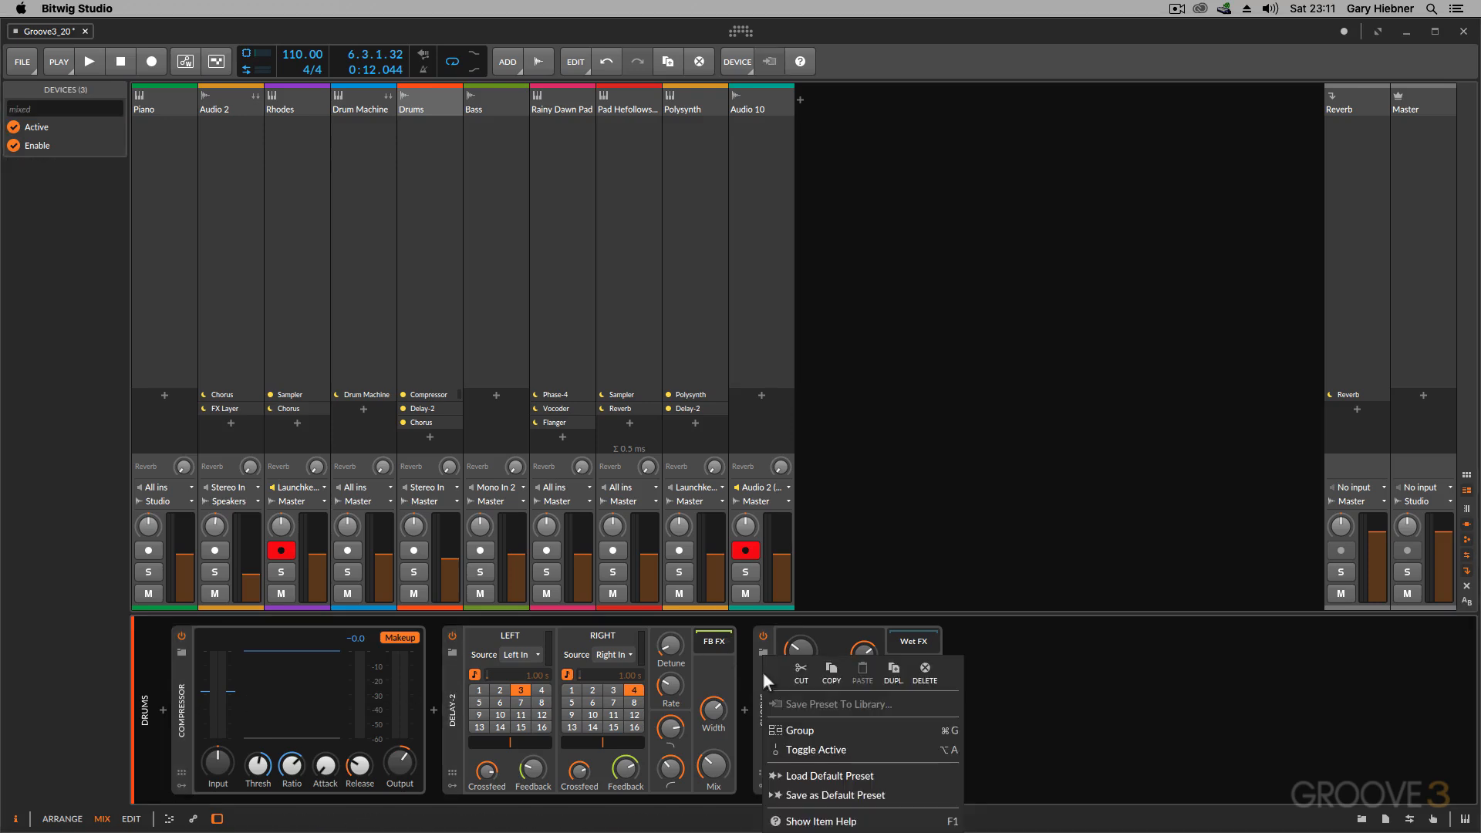
click(947, 730)
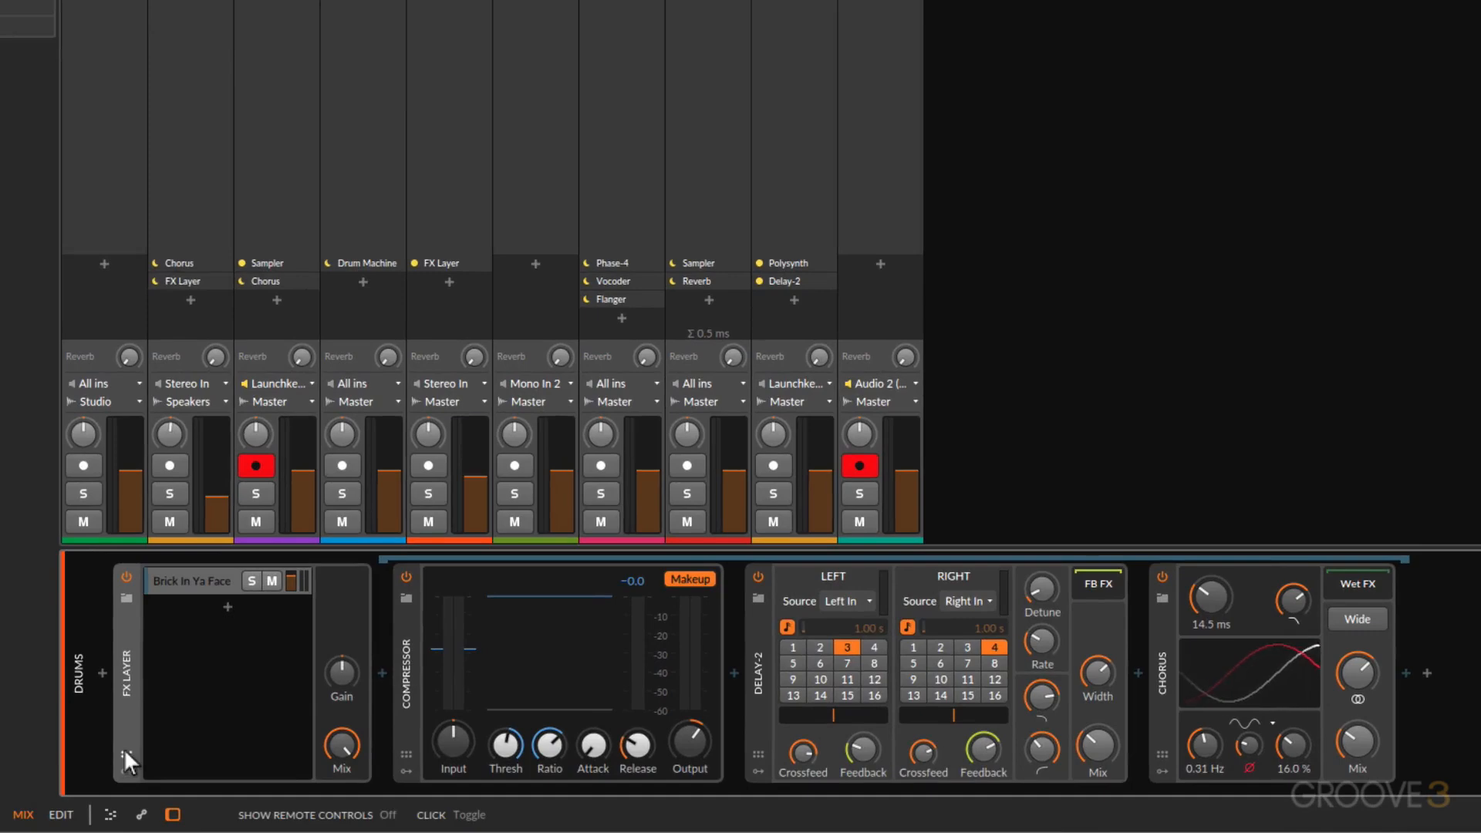
Step: Show the FX Layer's remote controls and add a new preset page to them
click(124, 749)
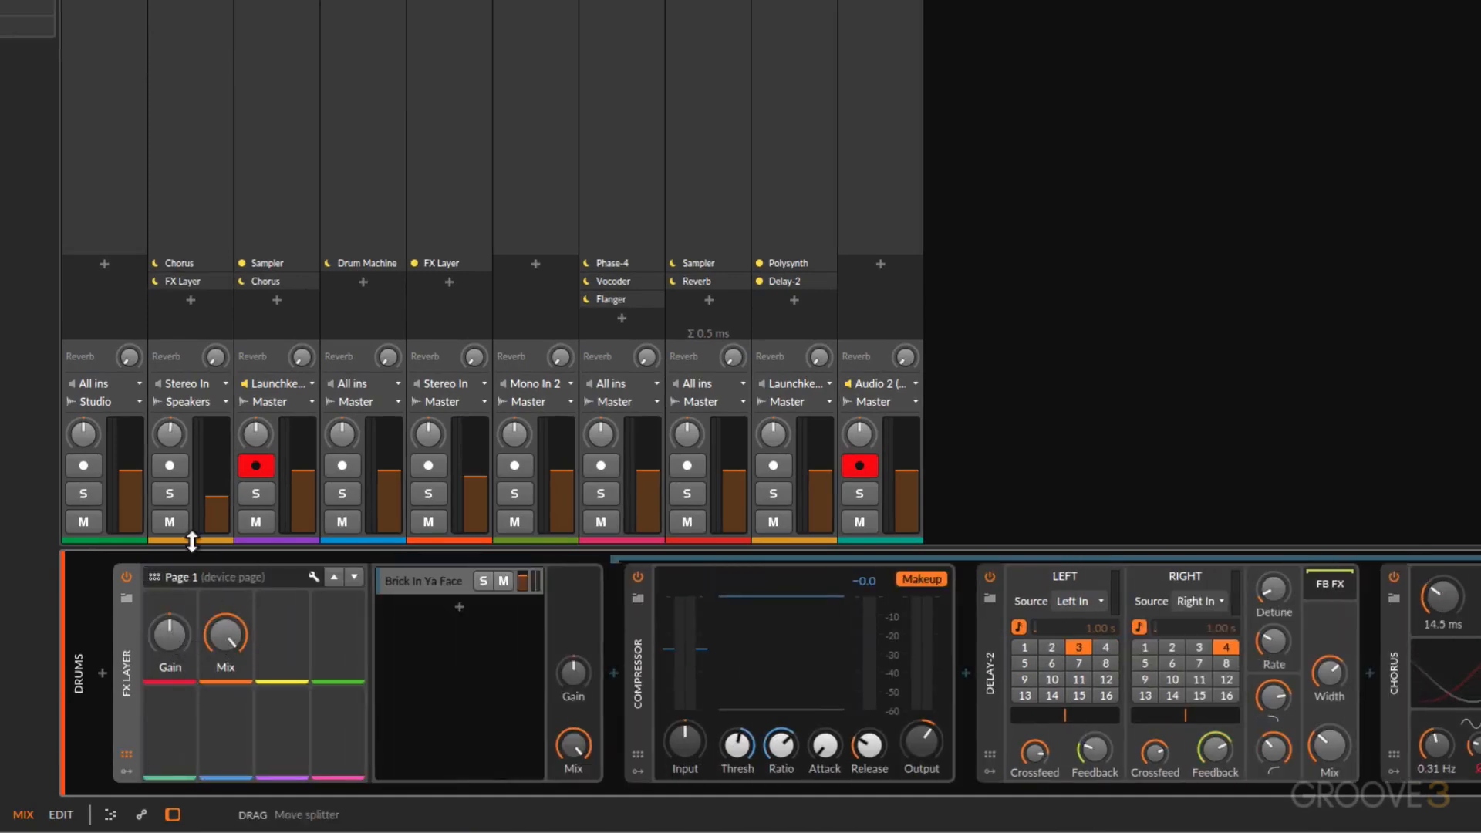
click(194, 577)
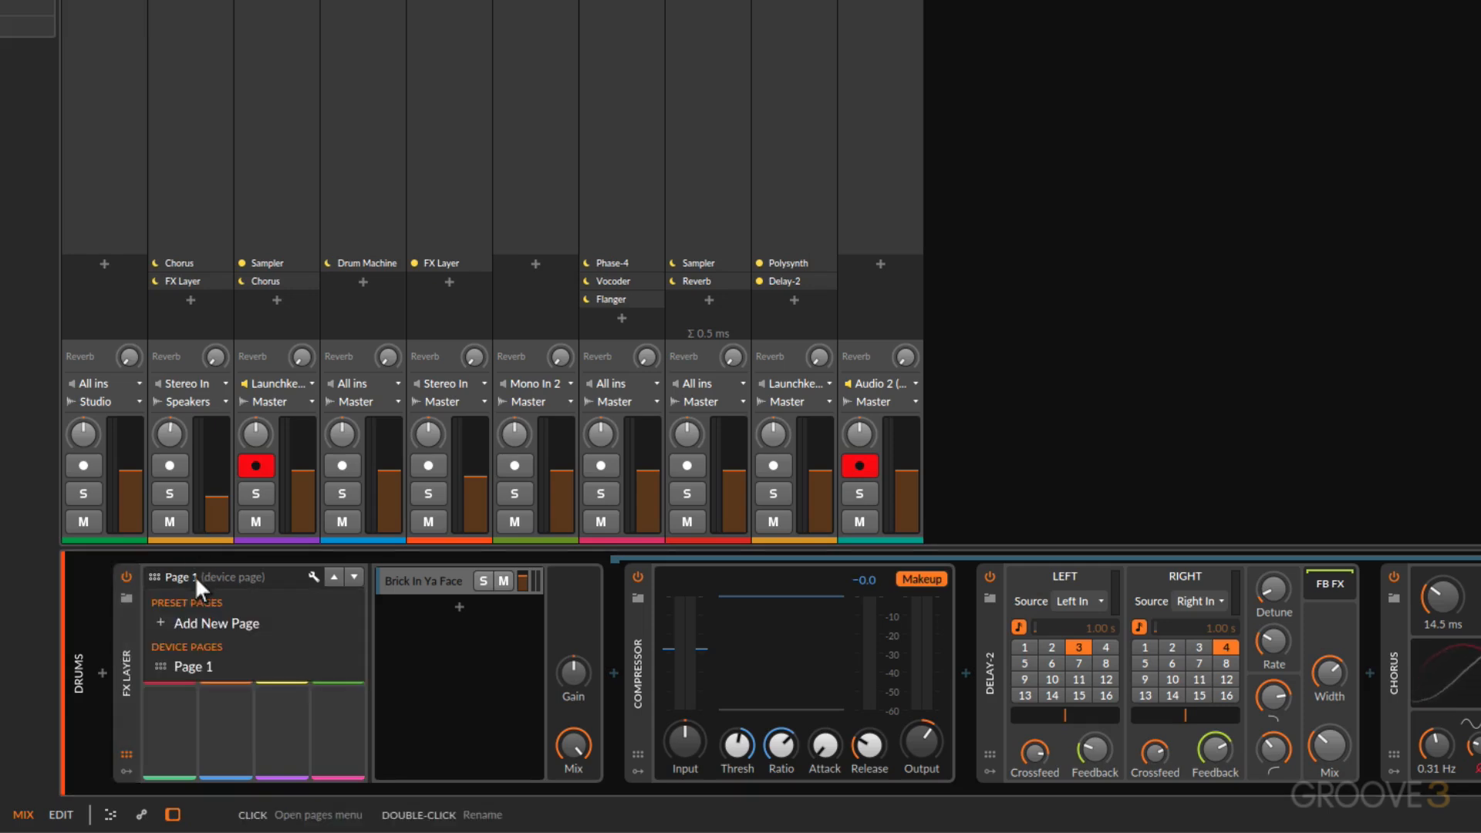
click(195, 621)
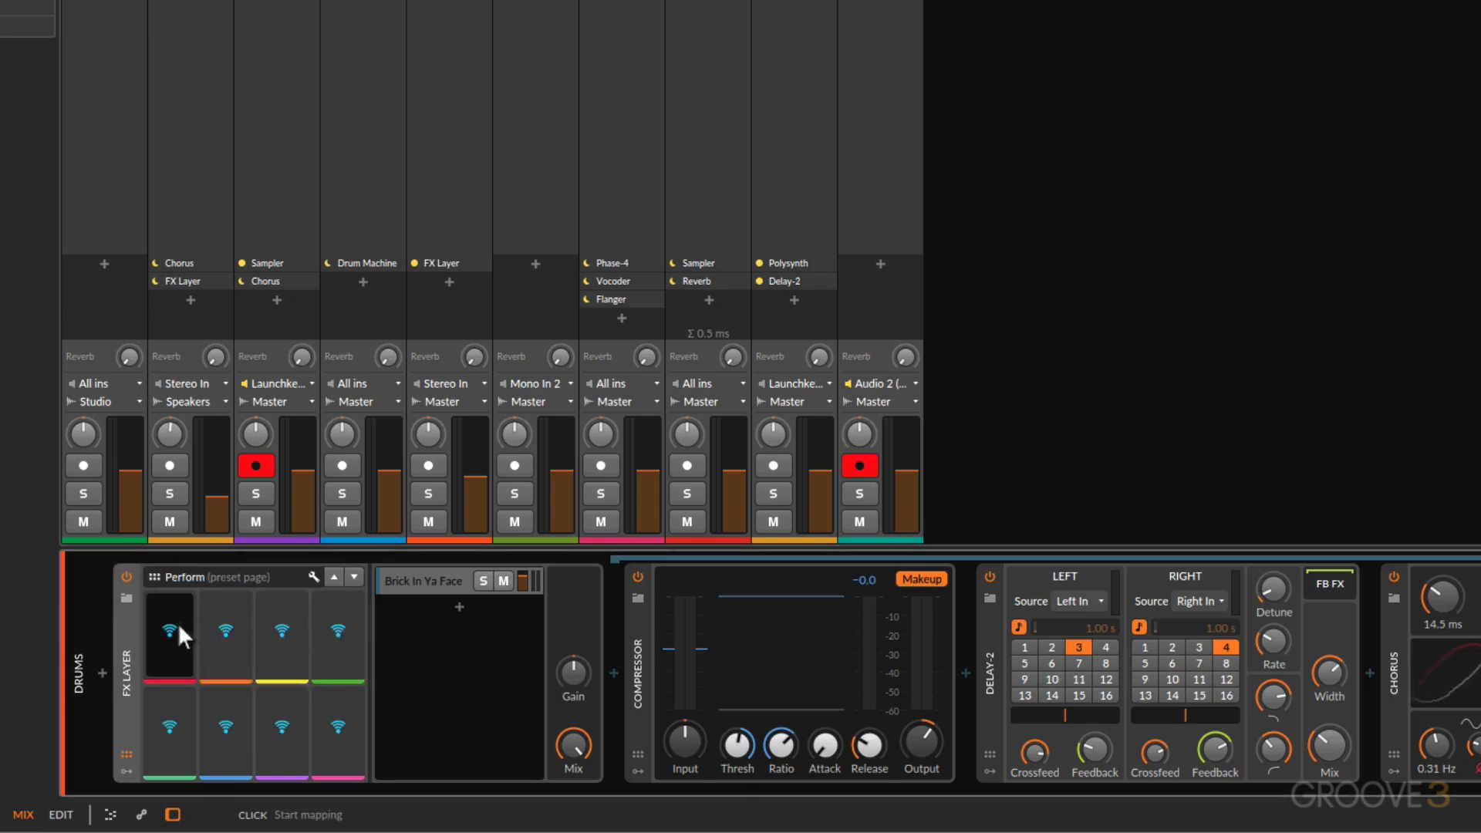
Step: Map the Compressor's Ratio, the Delay-2's Mix and the Chorus's Mix to the first three remote controls
click(169, 631)
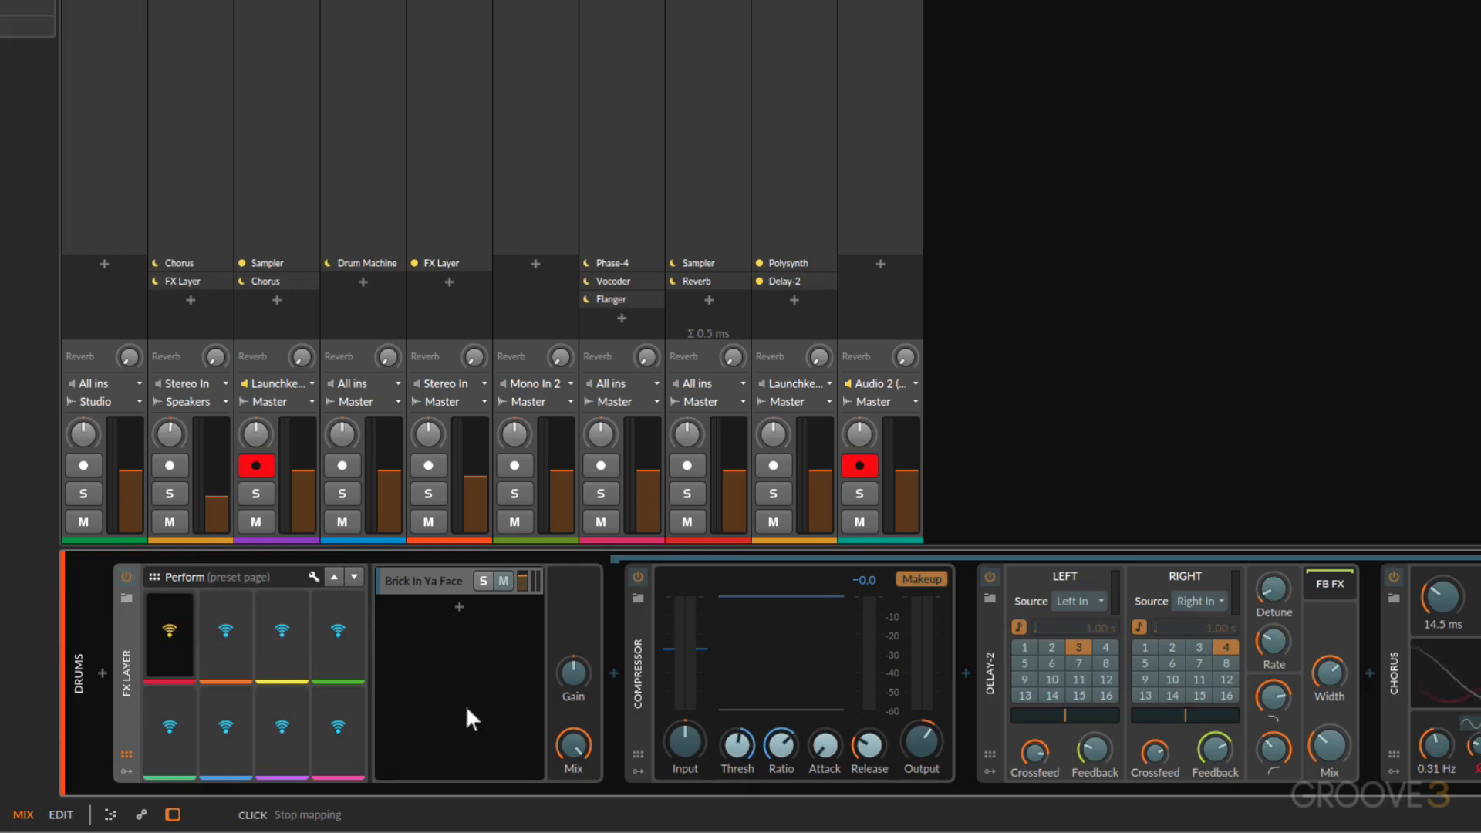
click(780, 743)
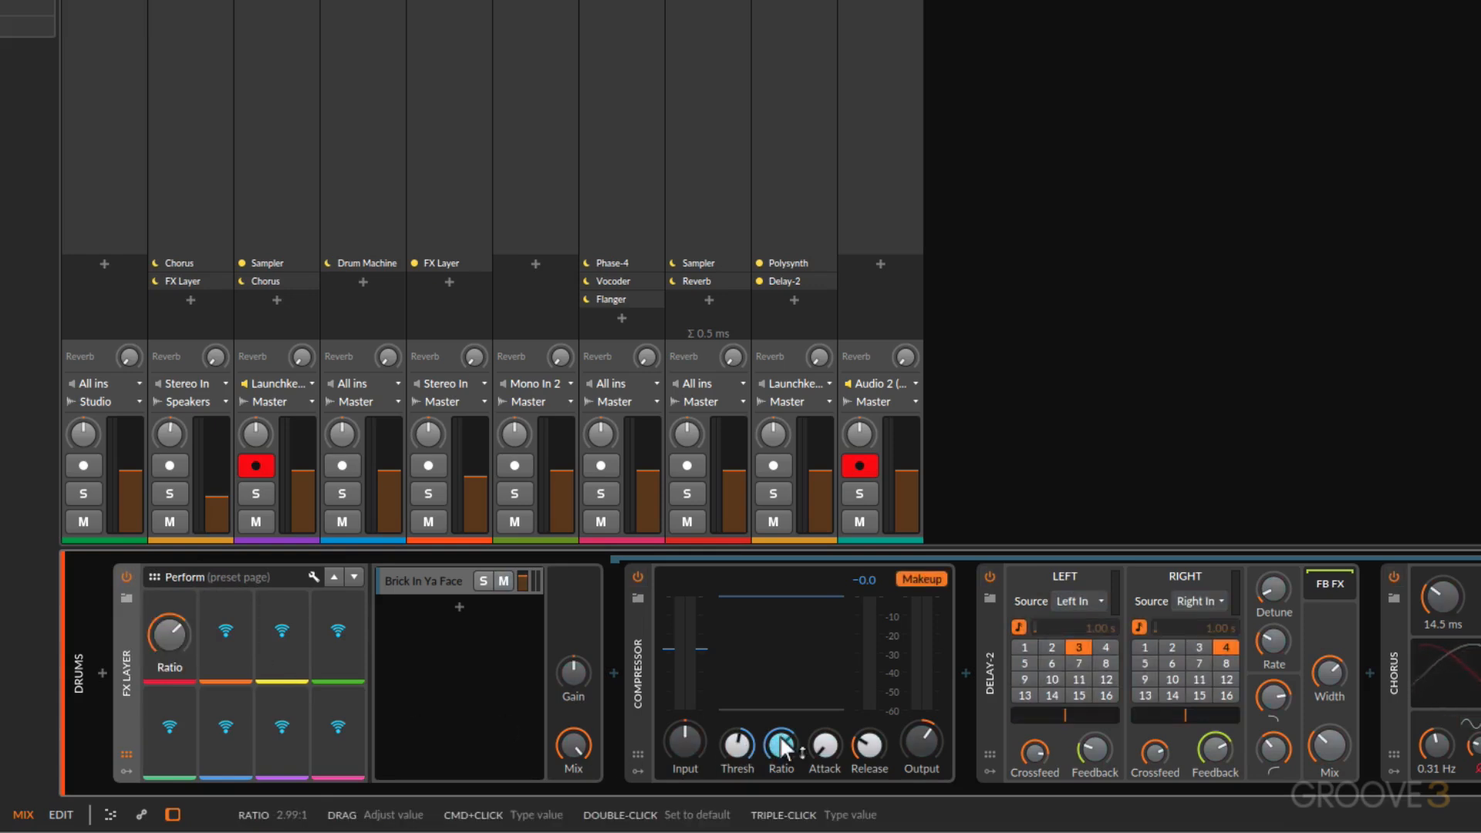
click(225, 627)
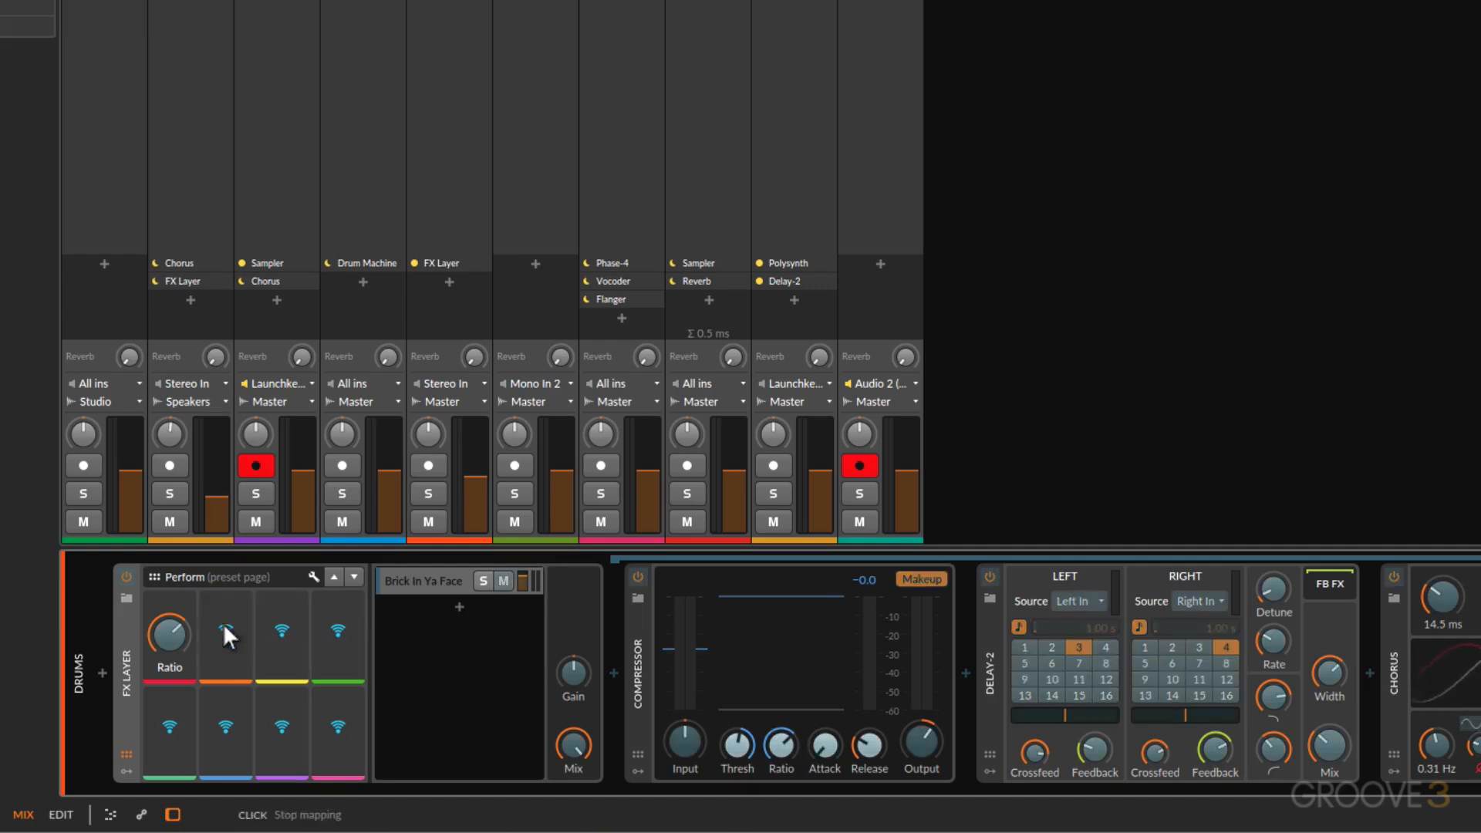
click(1329, 747)
click(284, 632)
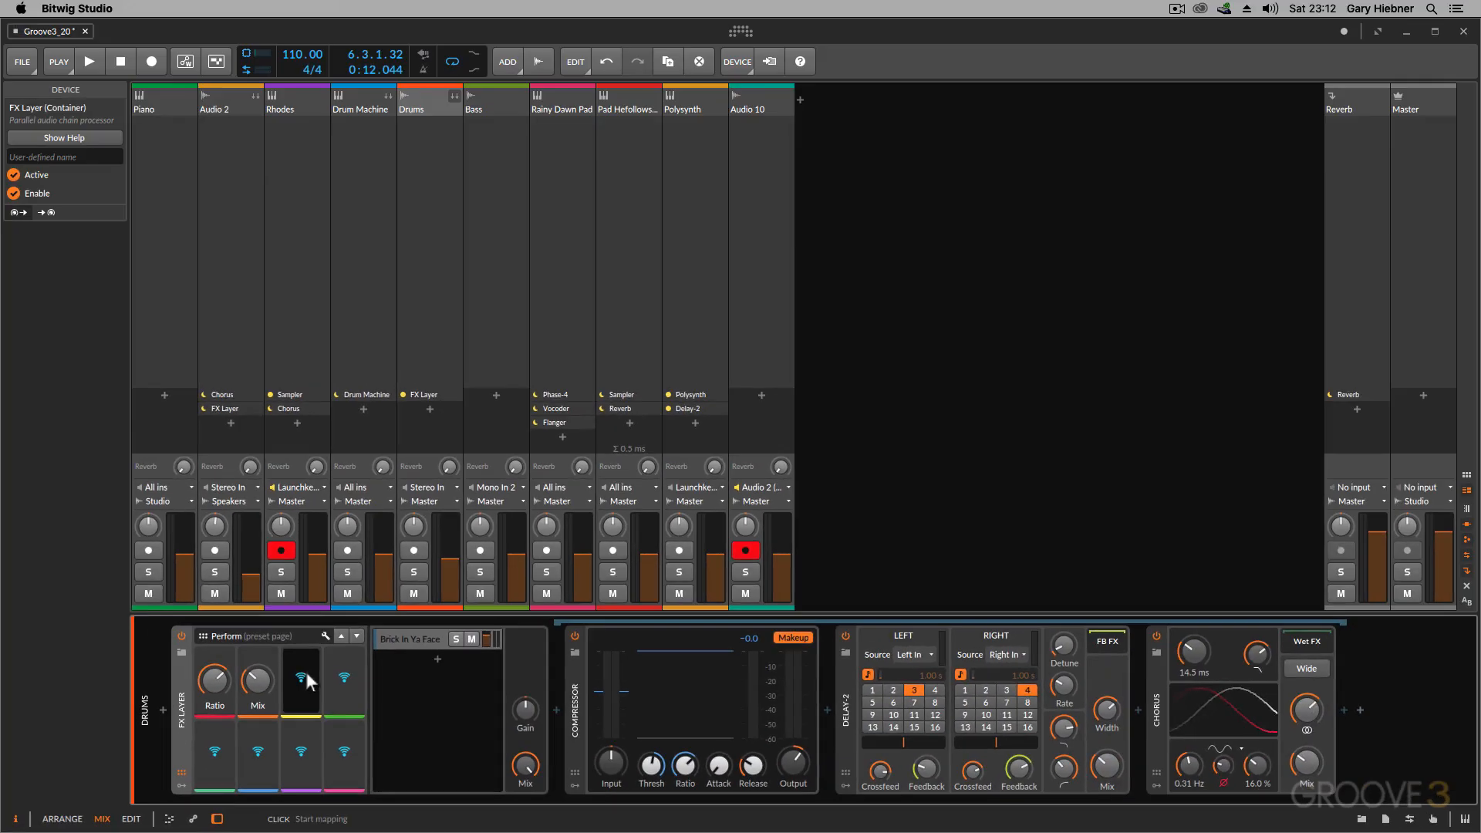
click(1307, 761)
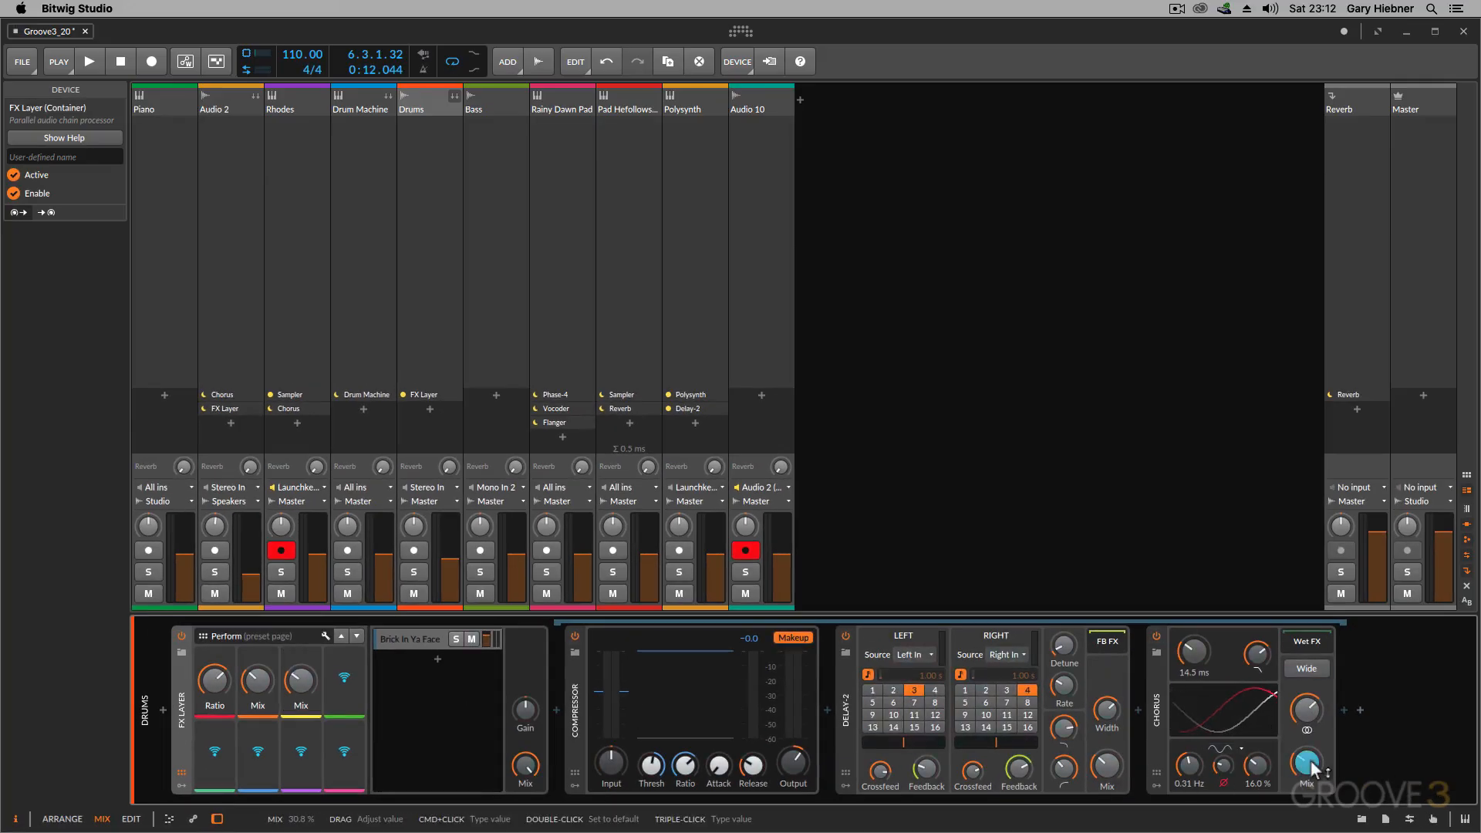
Step: Rename the first three FX Layer remote controls as Comp, Delay and Chorus
double_click(260, 705)
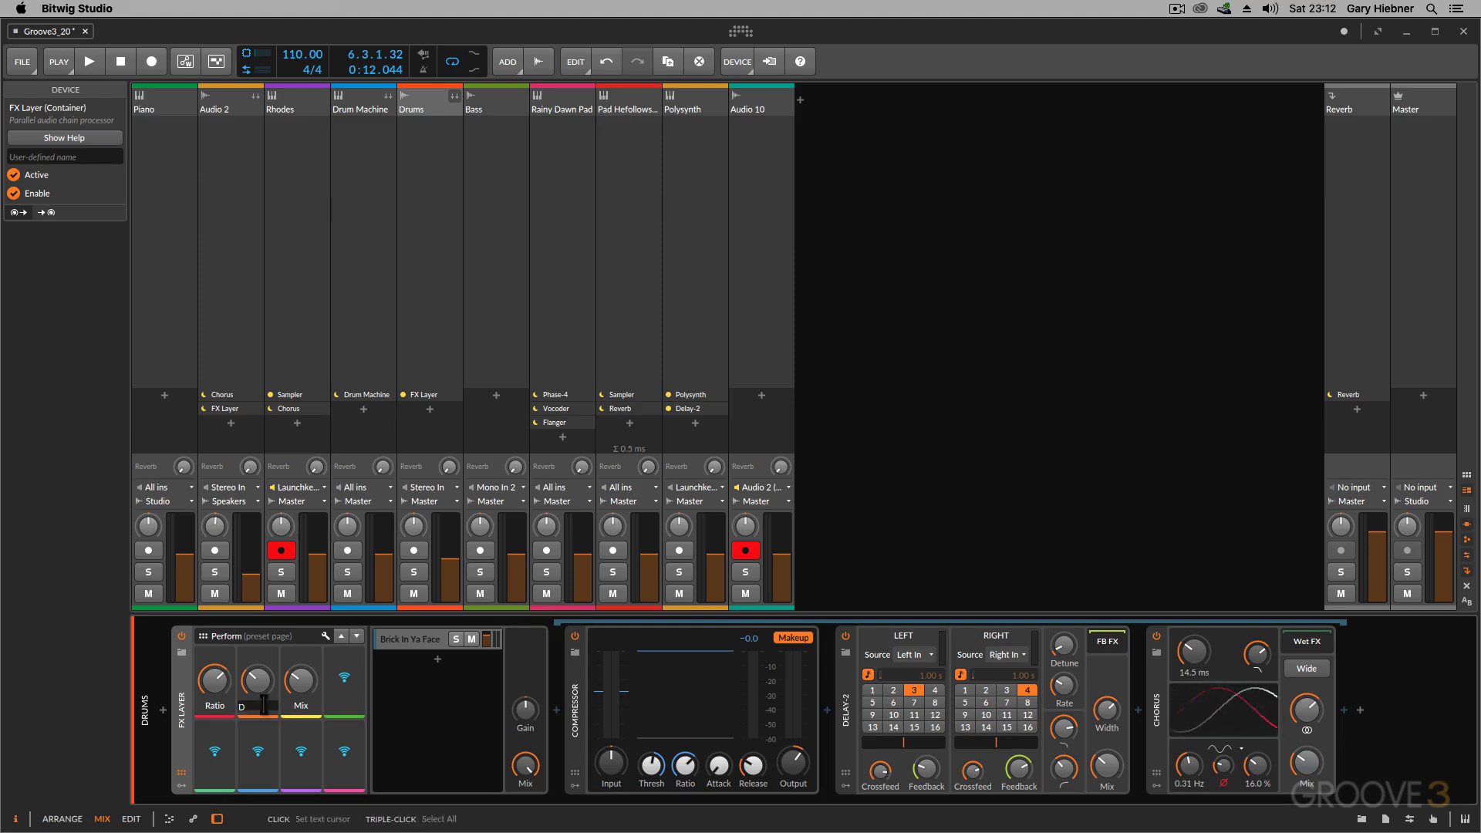
text(Delay)
key(Return)
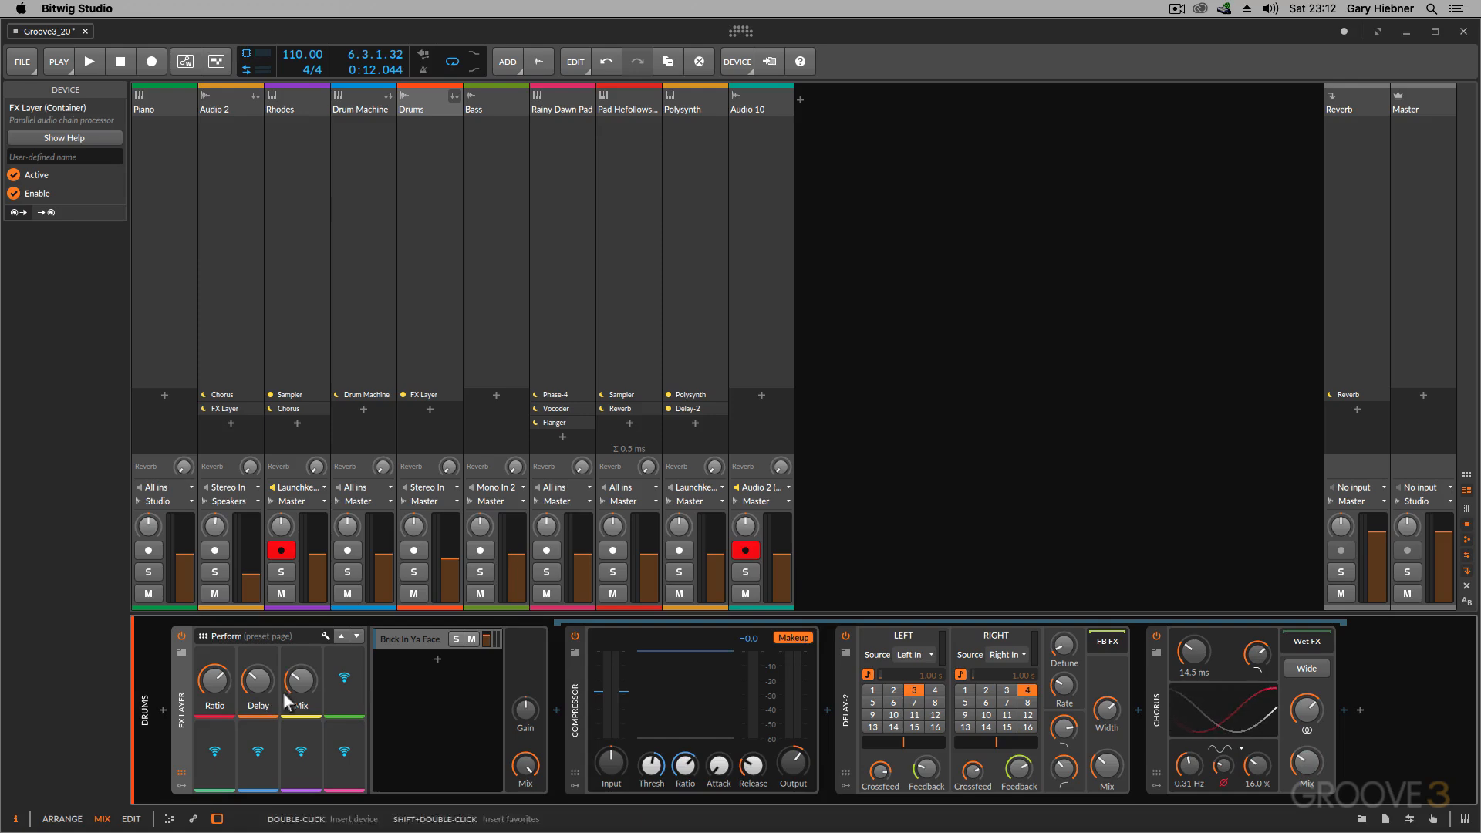
double_click(299, 705)
text(Chorus)
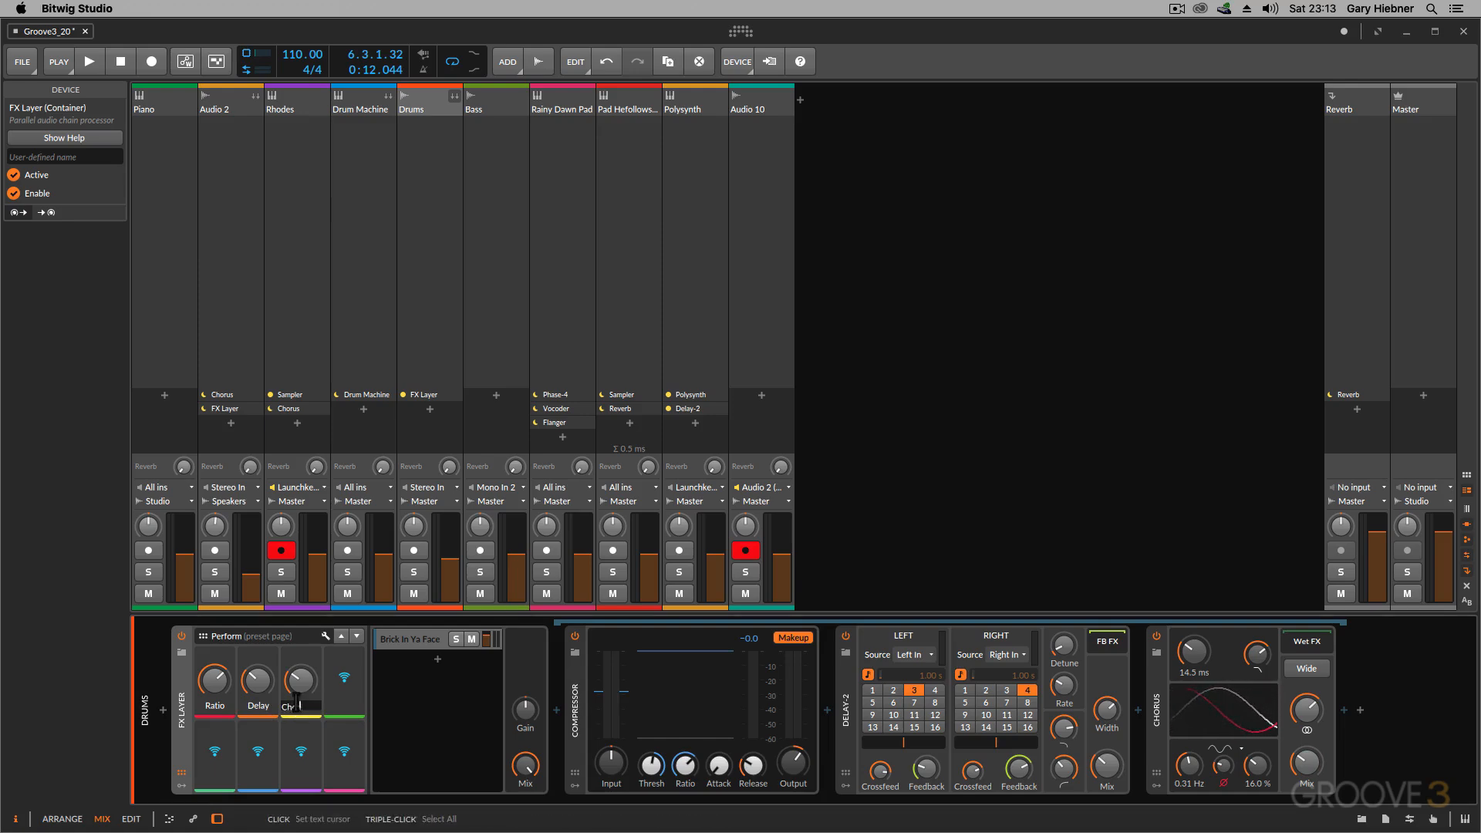
key(Return)
double_click(221, 705)
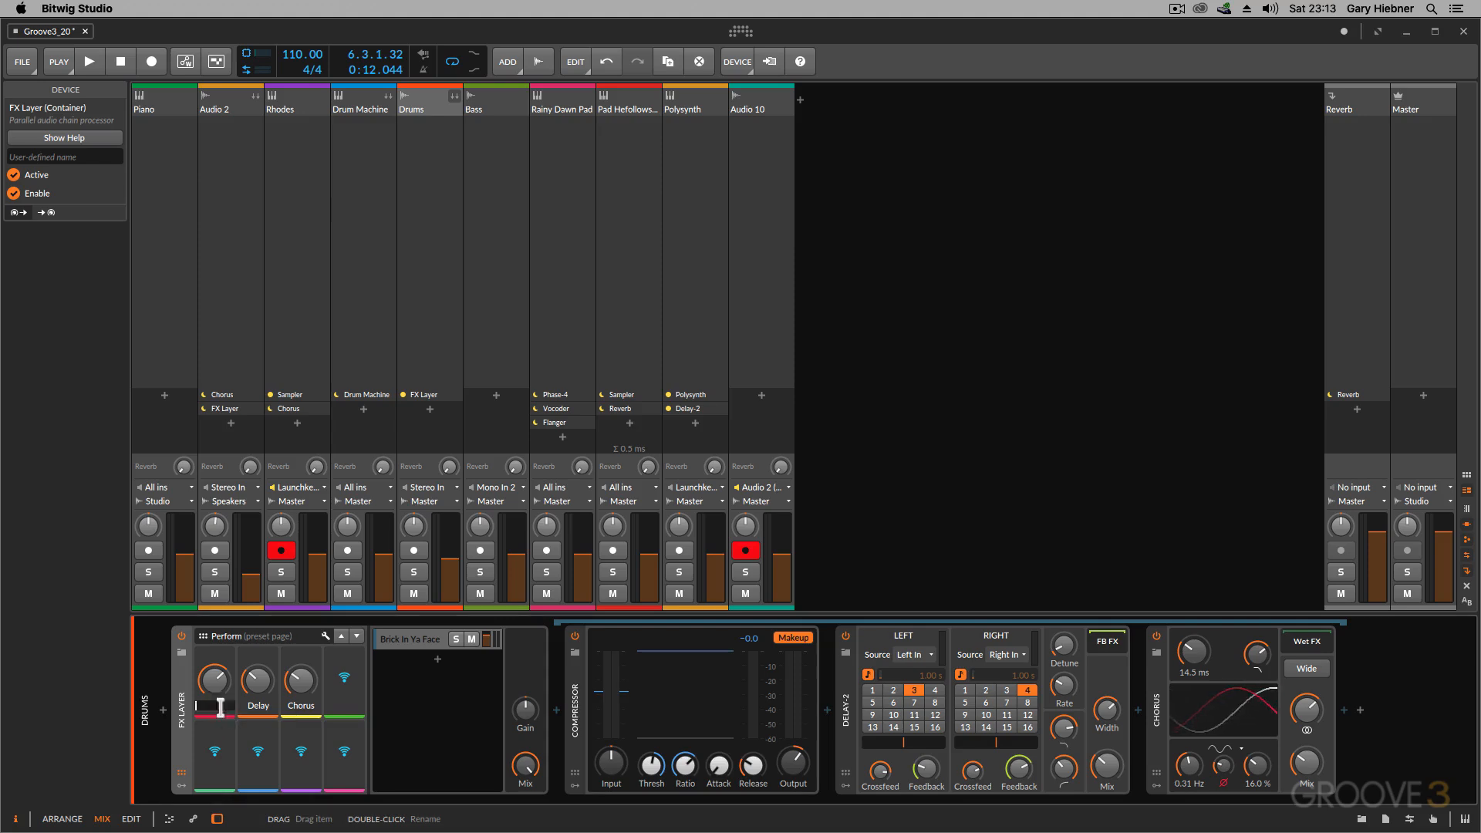
text(Comp)
key(Return)
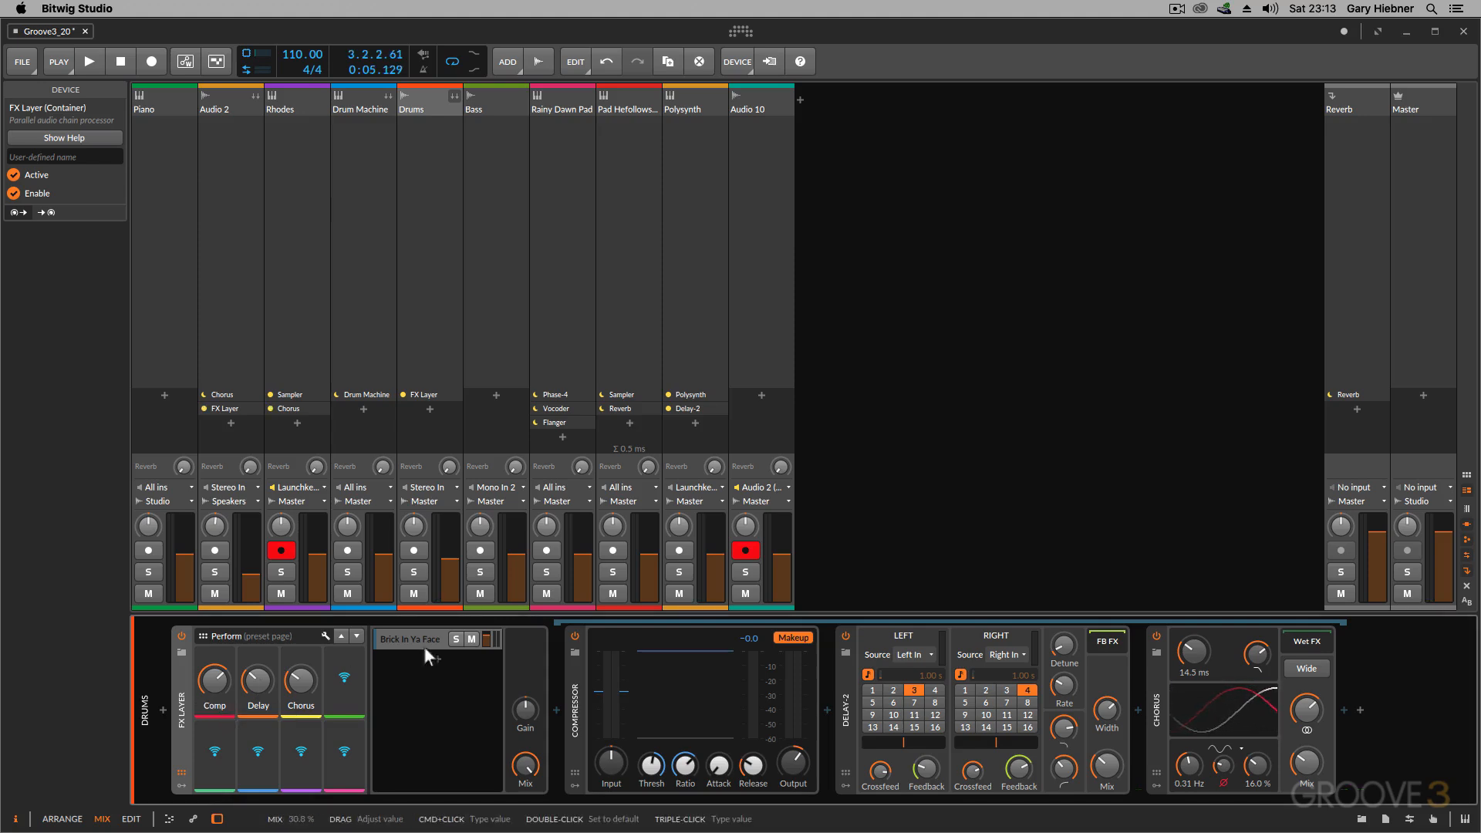
Step: Solo the Drums track and adjust the Comp, Delay and Chorus remote controls during playback
click(414, 572)
key(space)
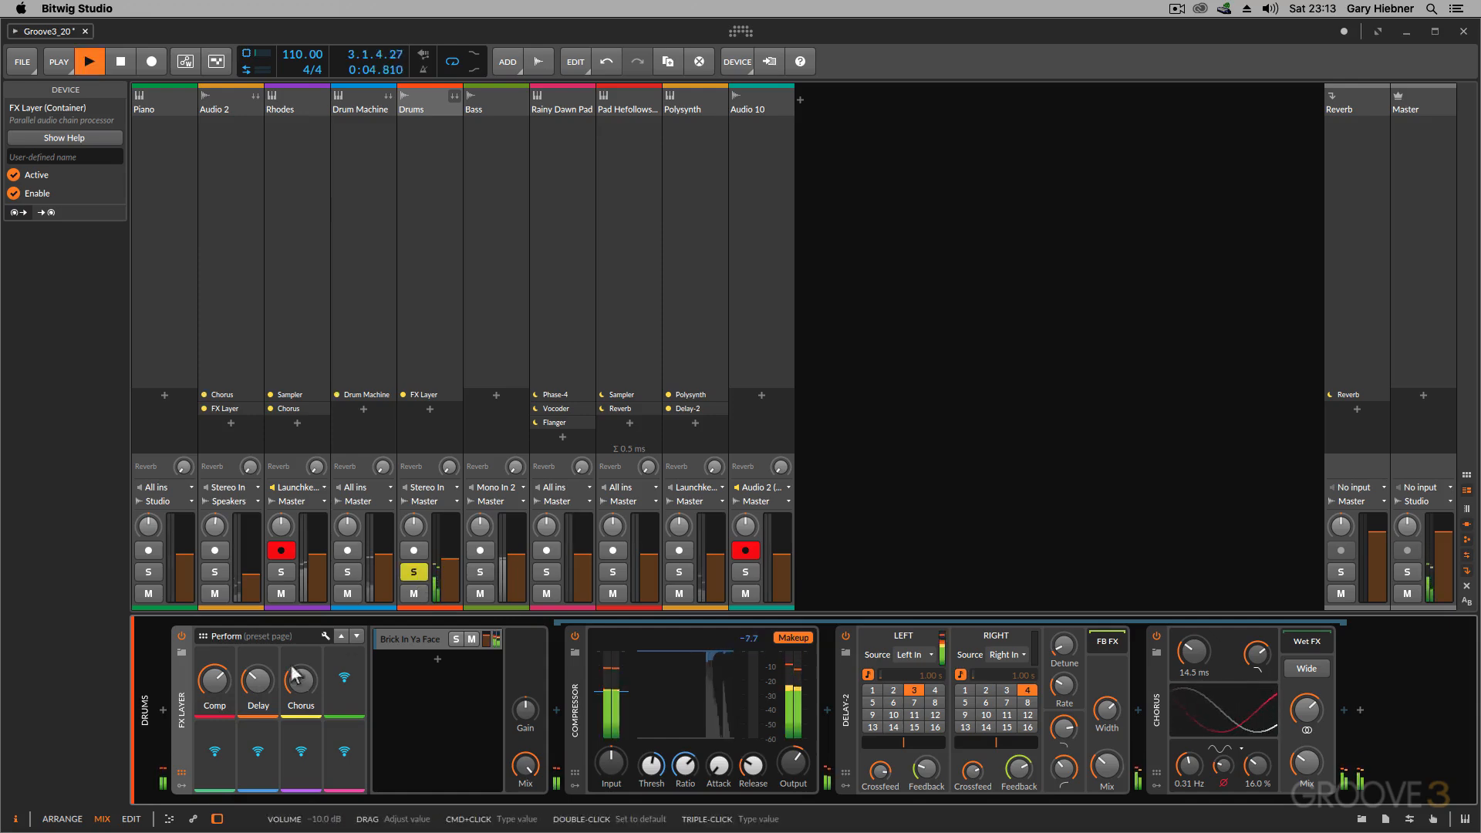
mouse_move(258, 680)
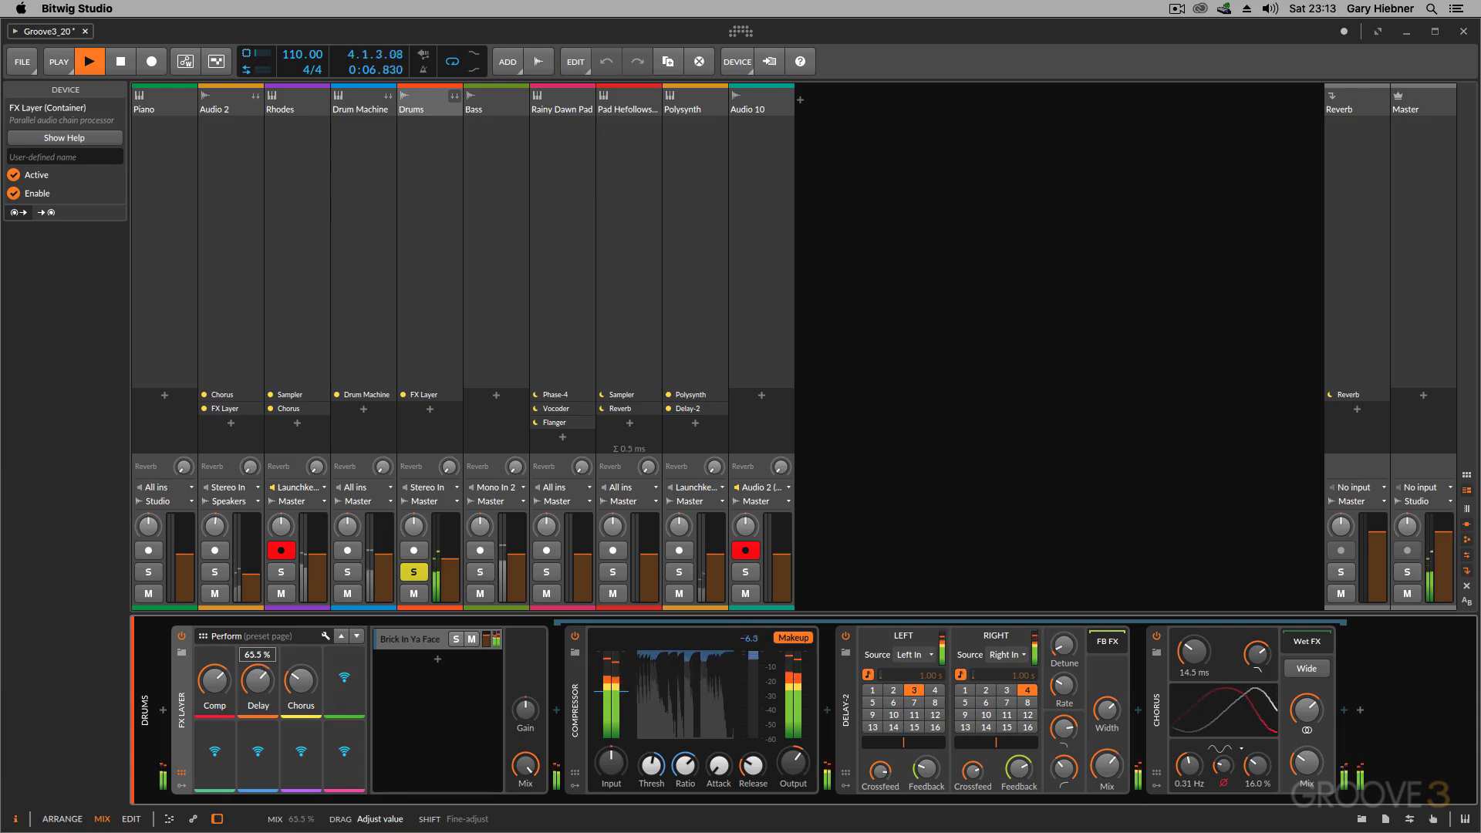
drag(258, 680, 257, 694)
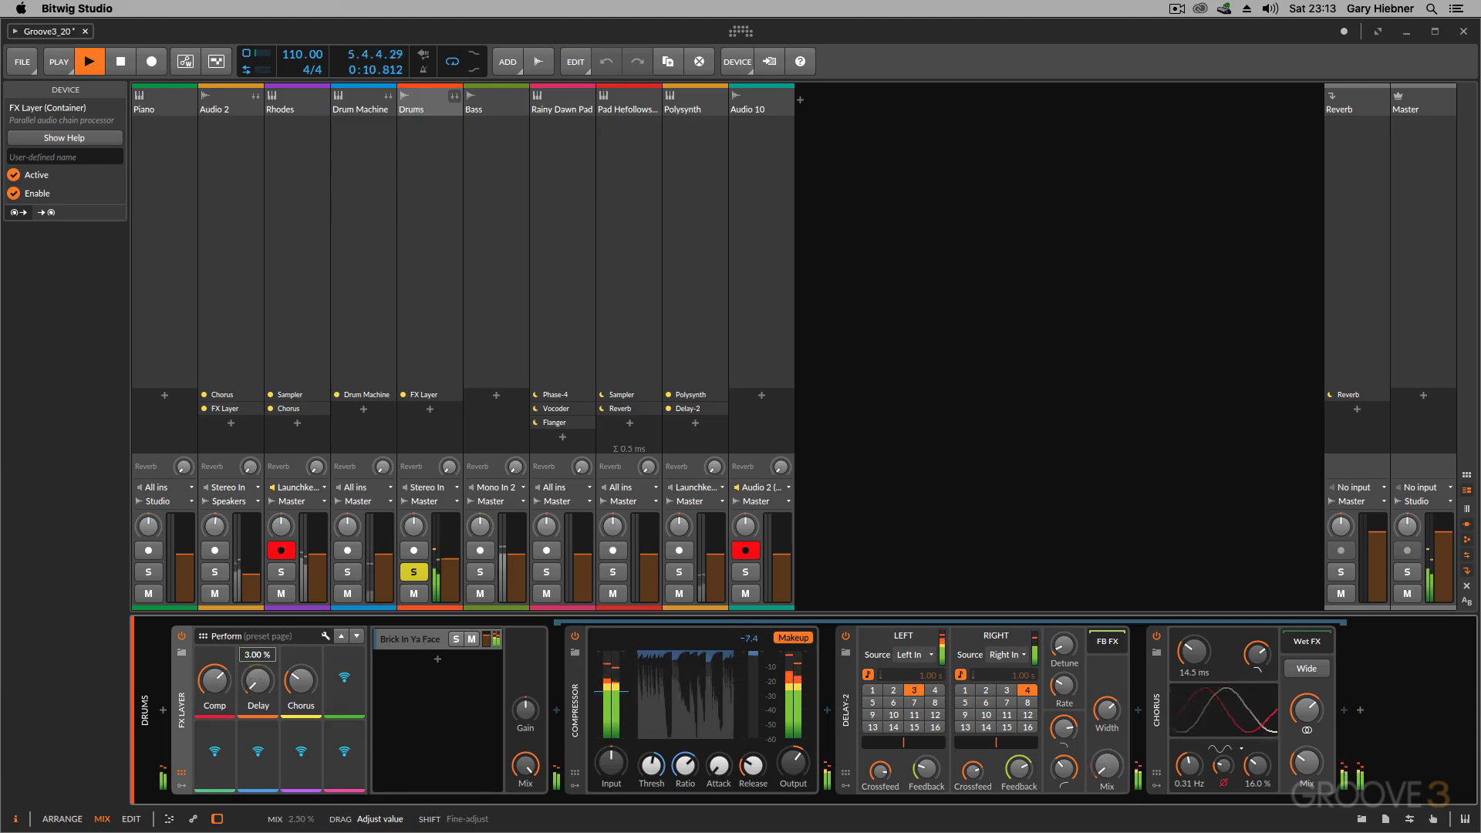
drag(298, 682, 298, 660)
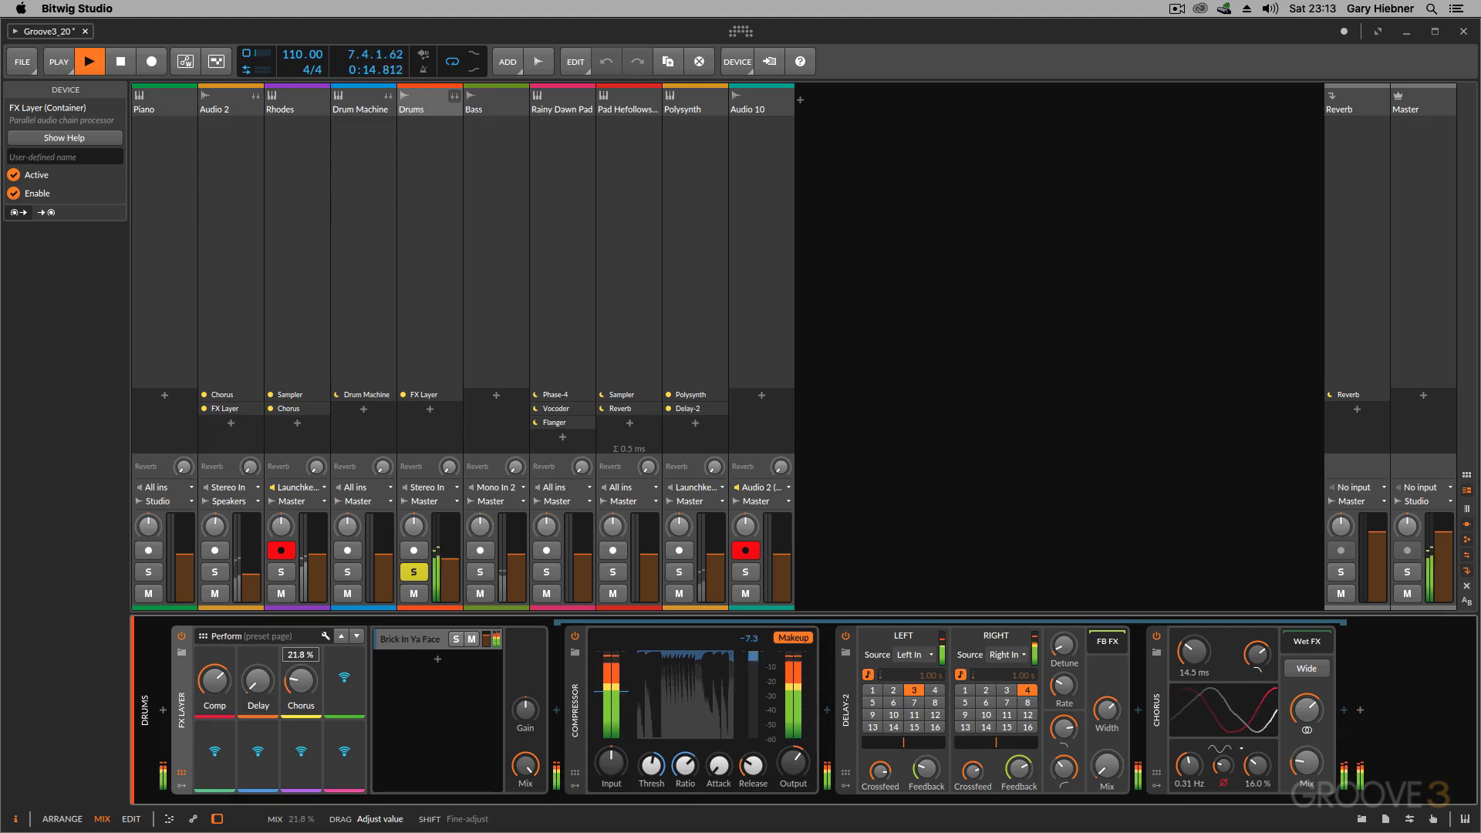
drag(219, 685, 302, 684)
key(space)
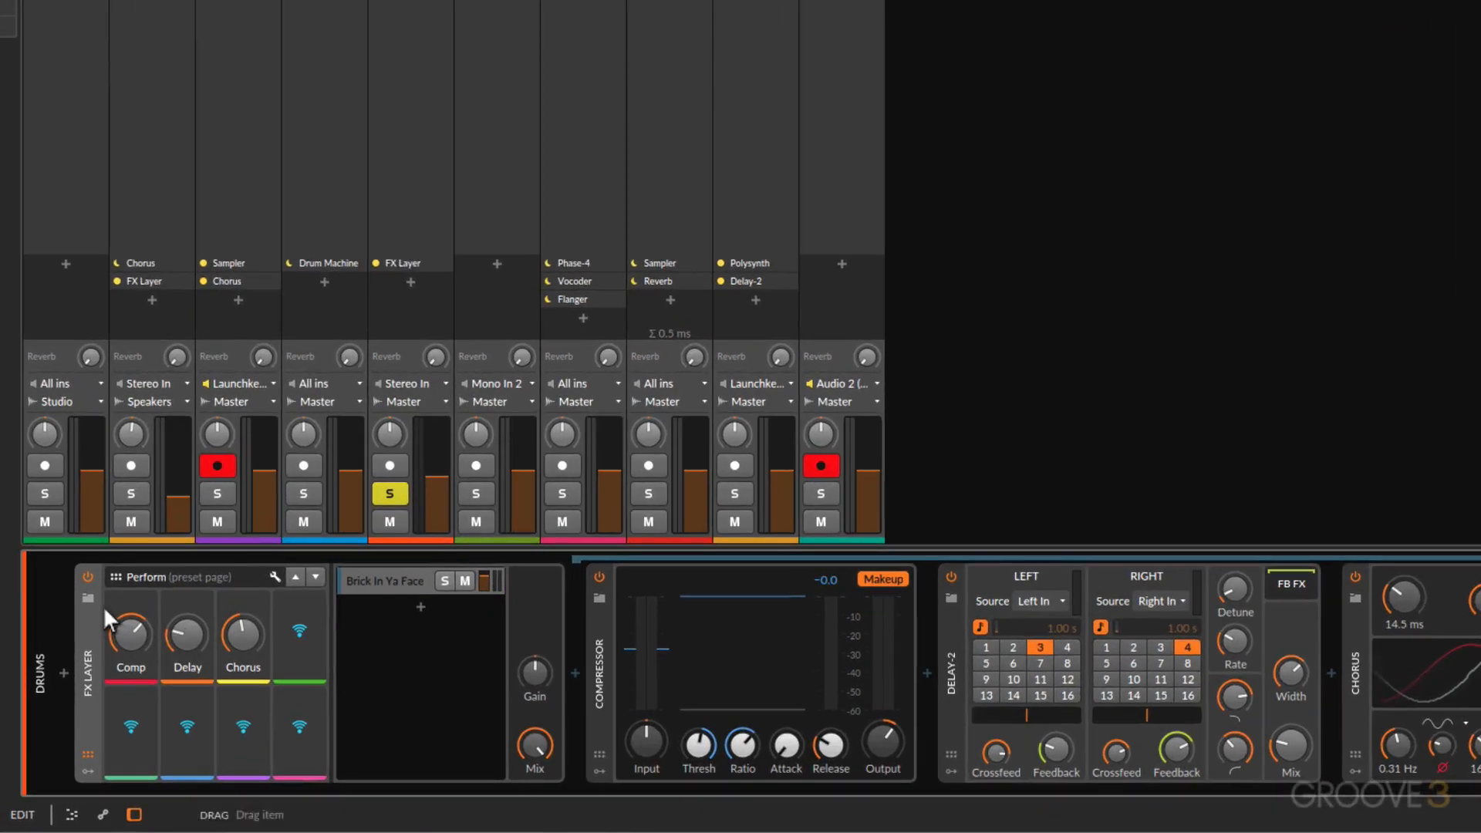
Step: Hide the FX Layer's remote controls and add a second layer containing the Bitwig Bit-8 device
click(85, 754)
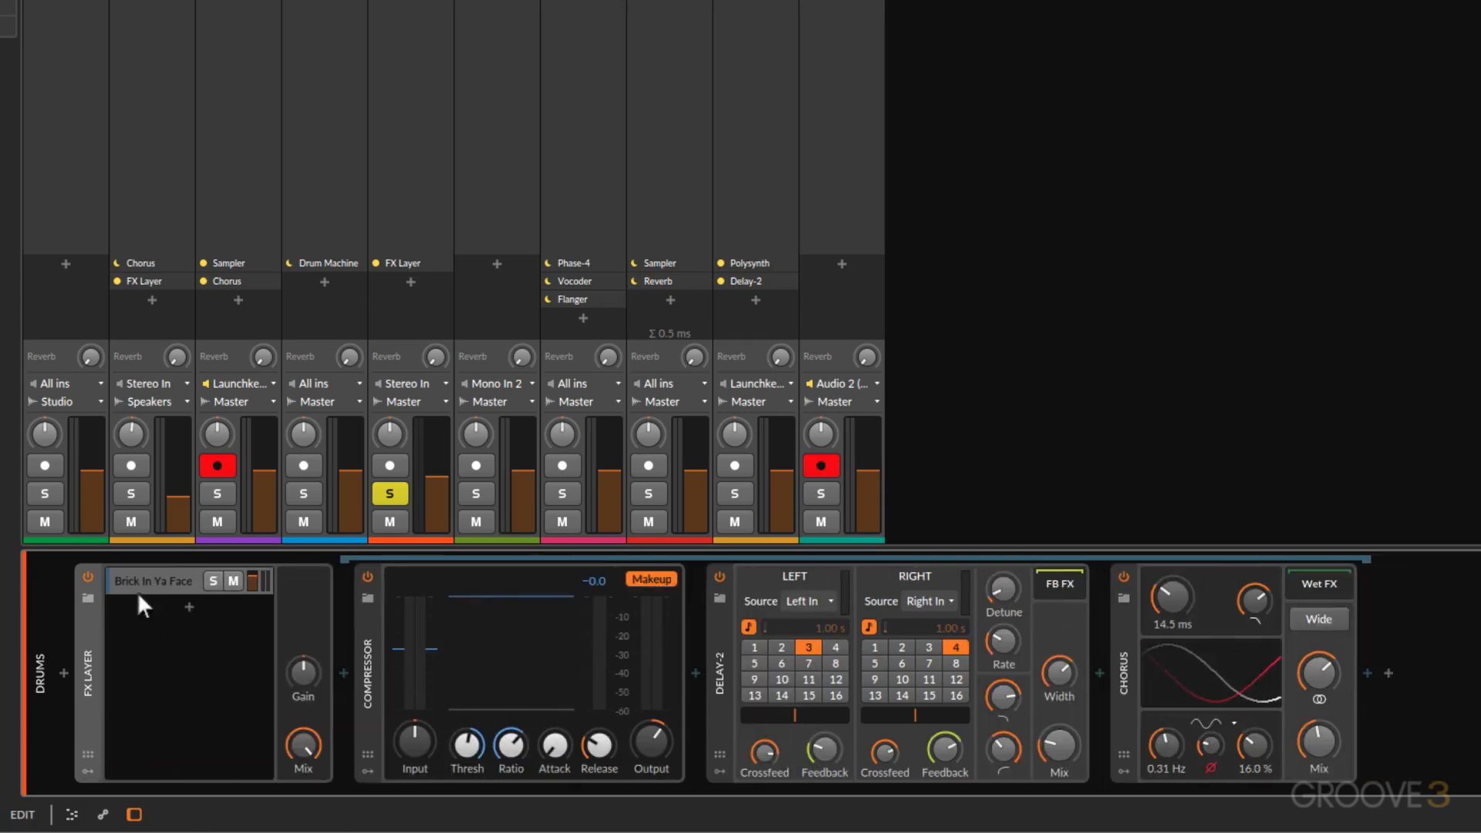
click(185, 607)
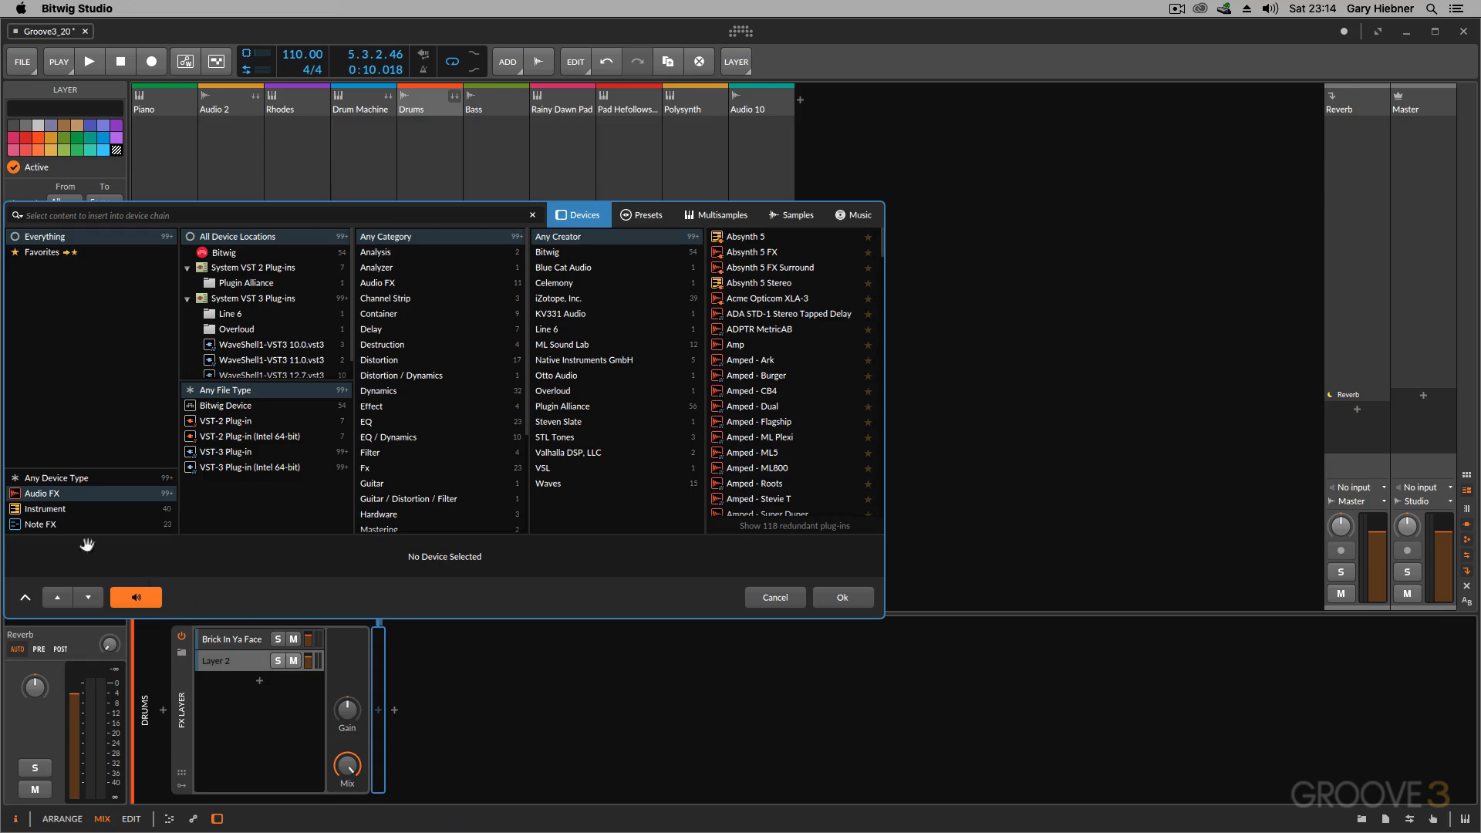
click(232, 409)
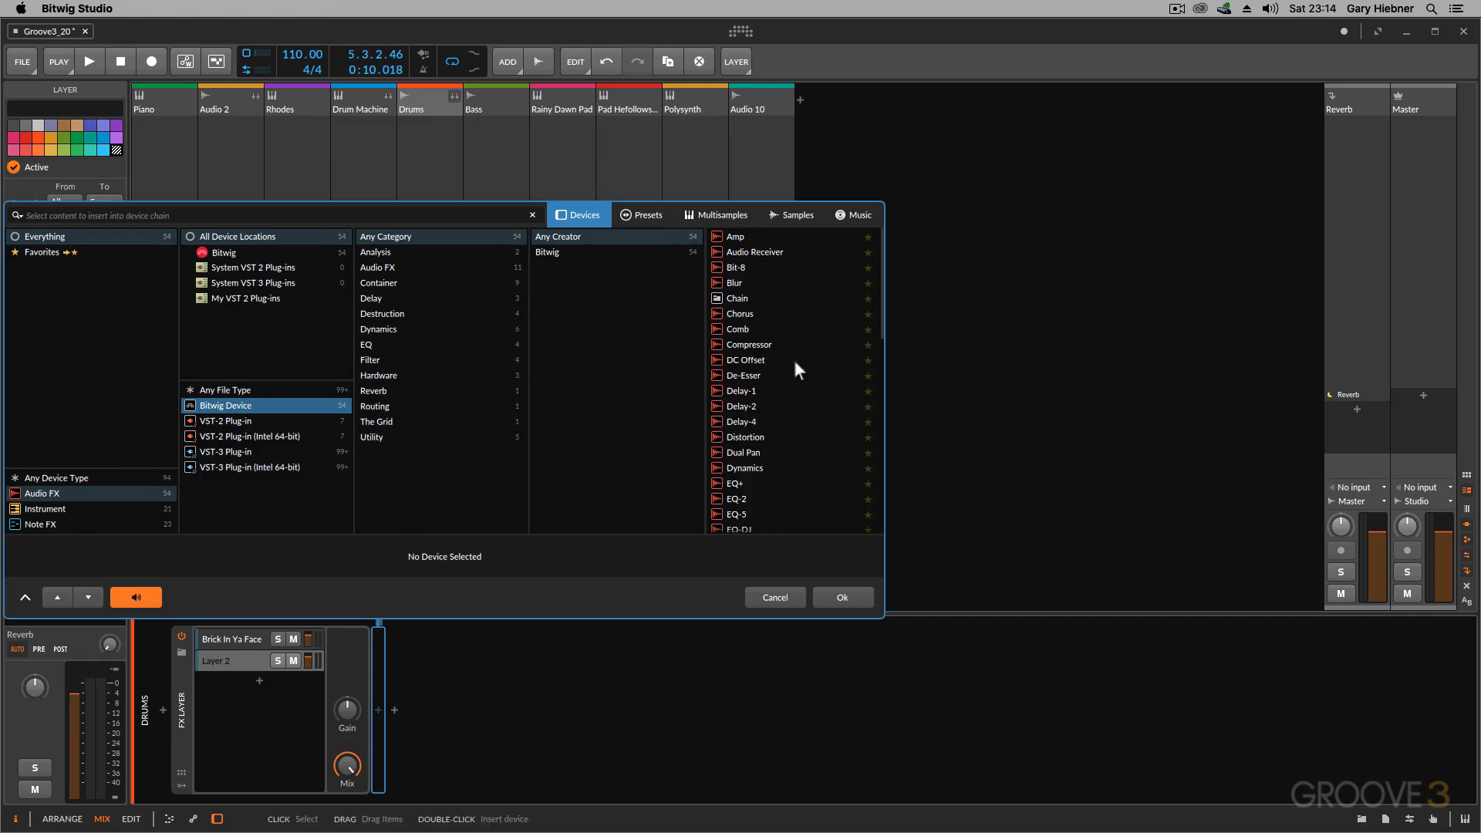
click(743, 267)
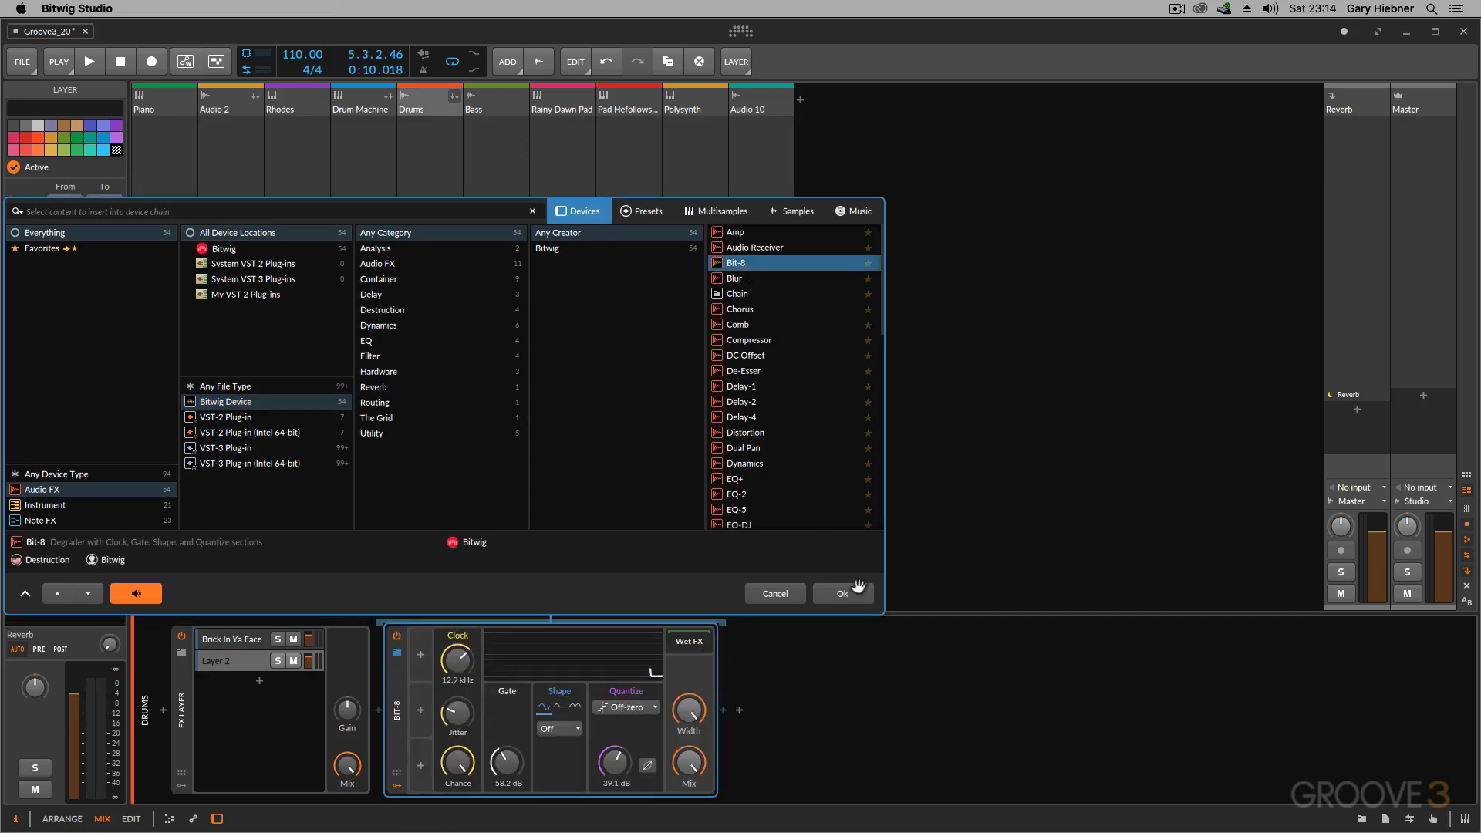
click(848, 595)
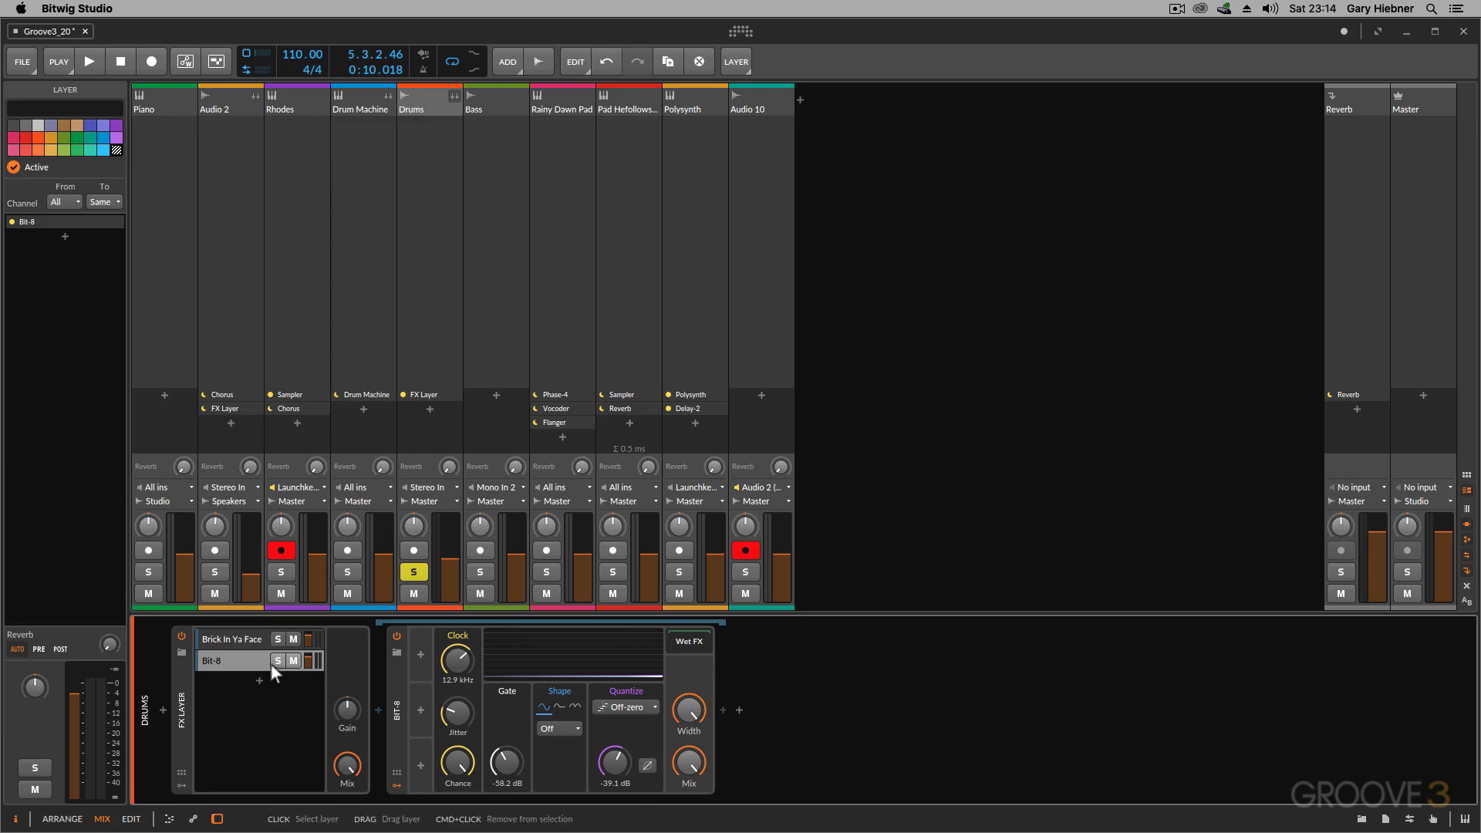
Step: Insert the Bitwig Flanger device after Bit-8 in the second layer
click(722, 711)
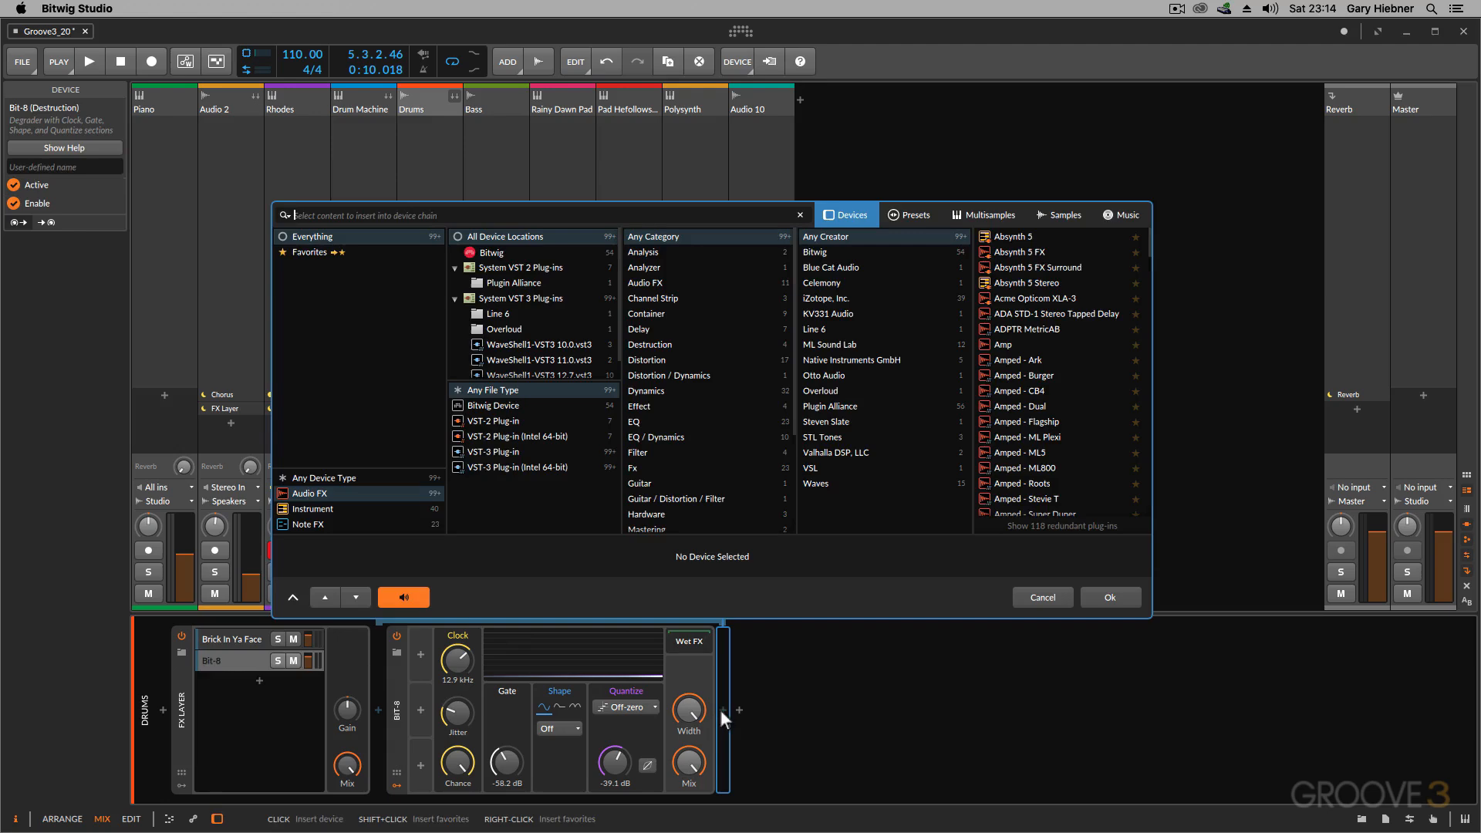
click(483, 406)
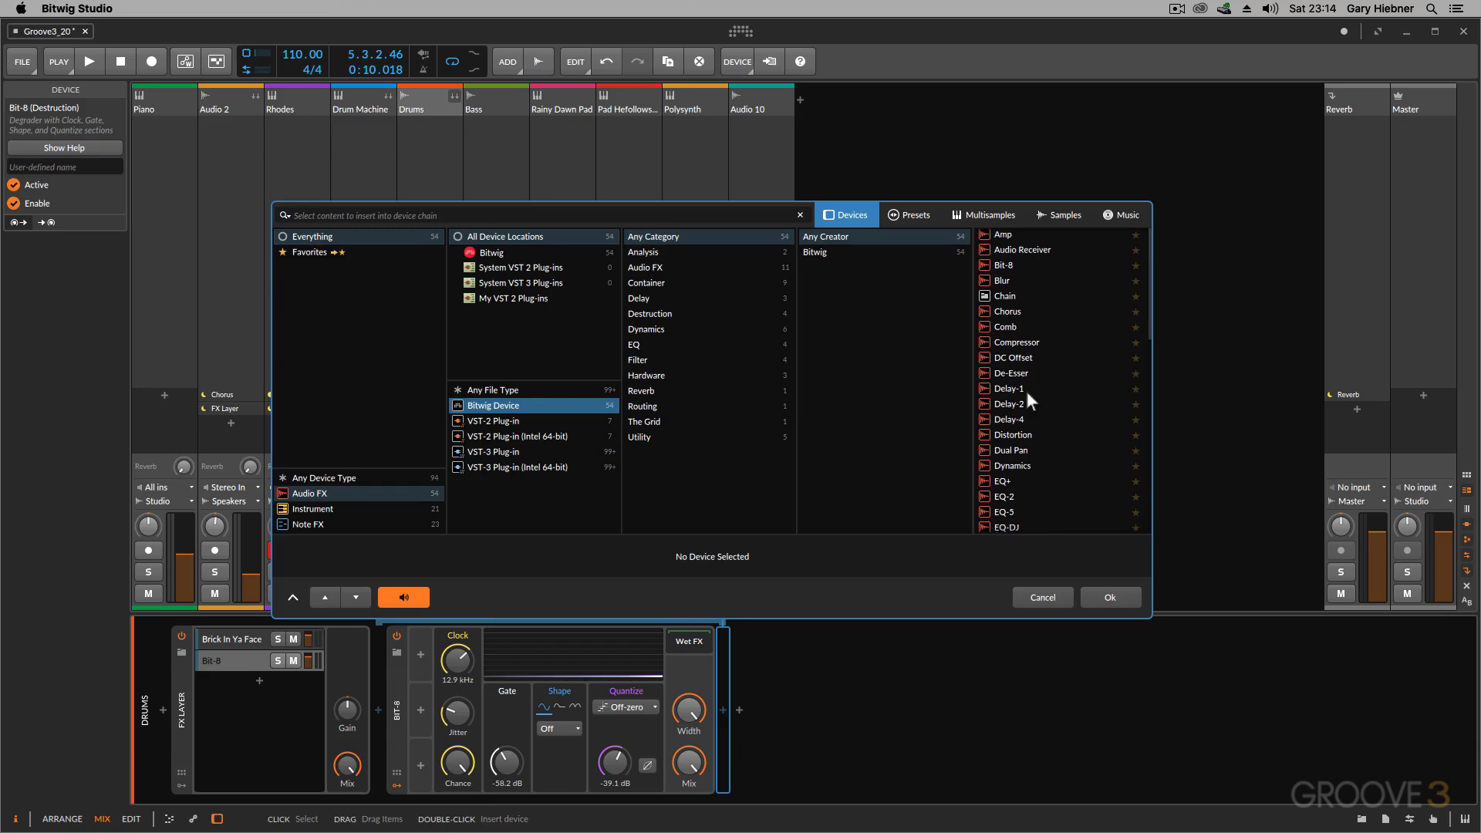
scroll(1026, 391, down, 5)
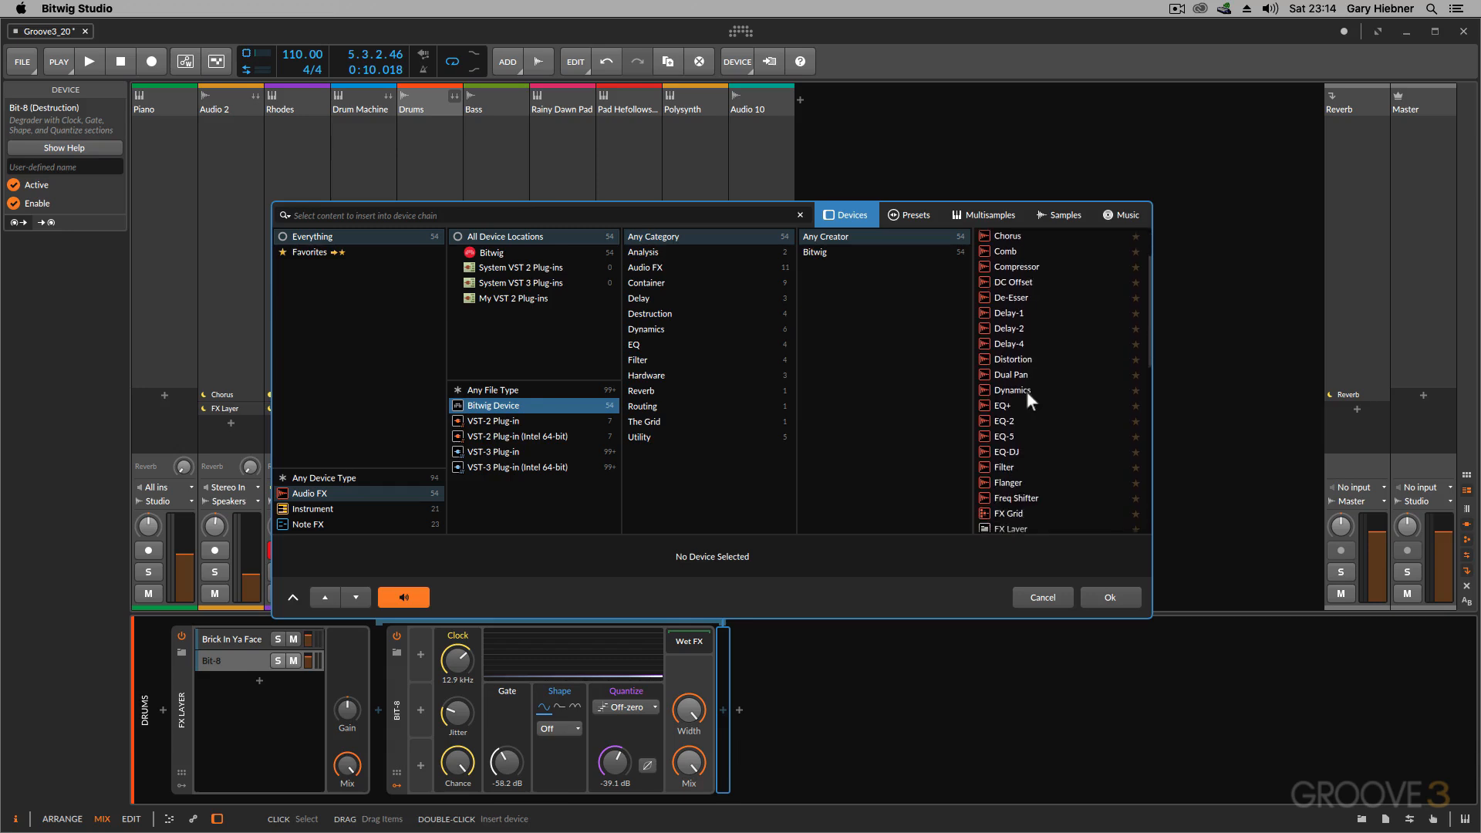
click(1002, 482)
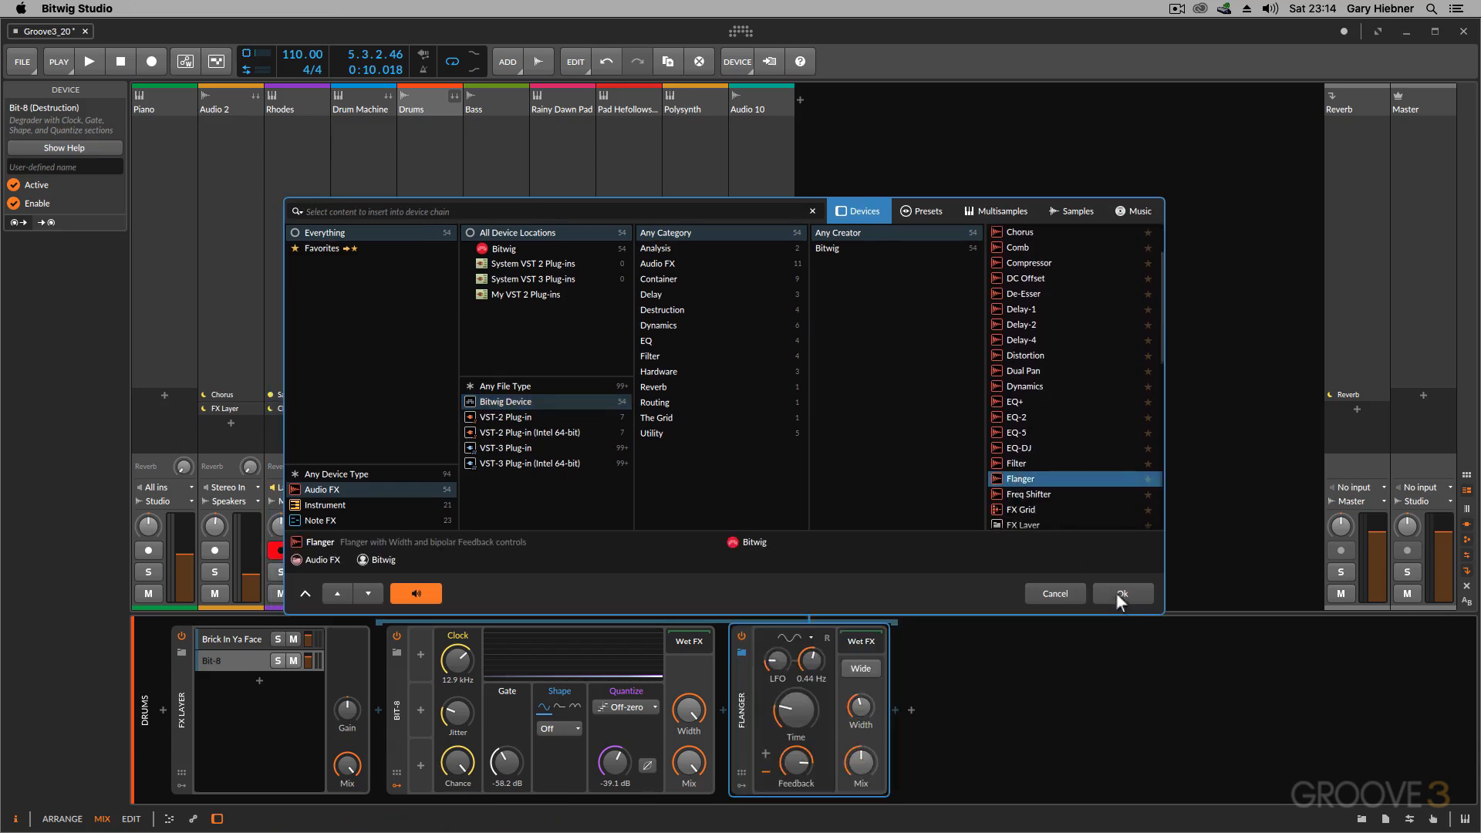
click(1115, 592)
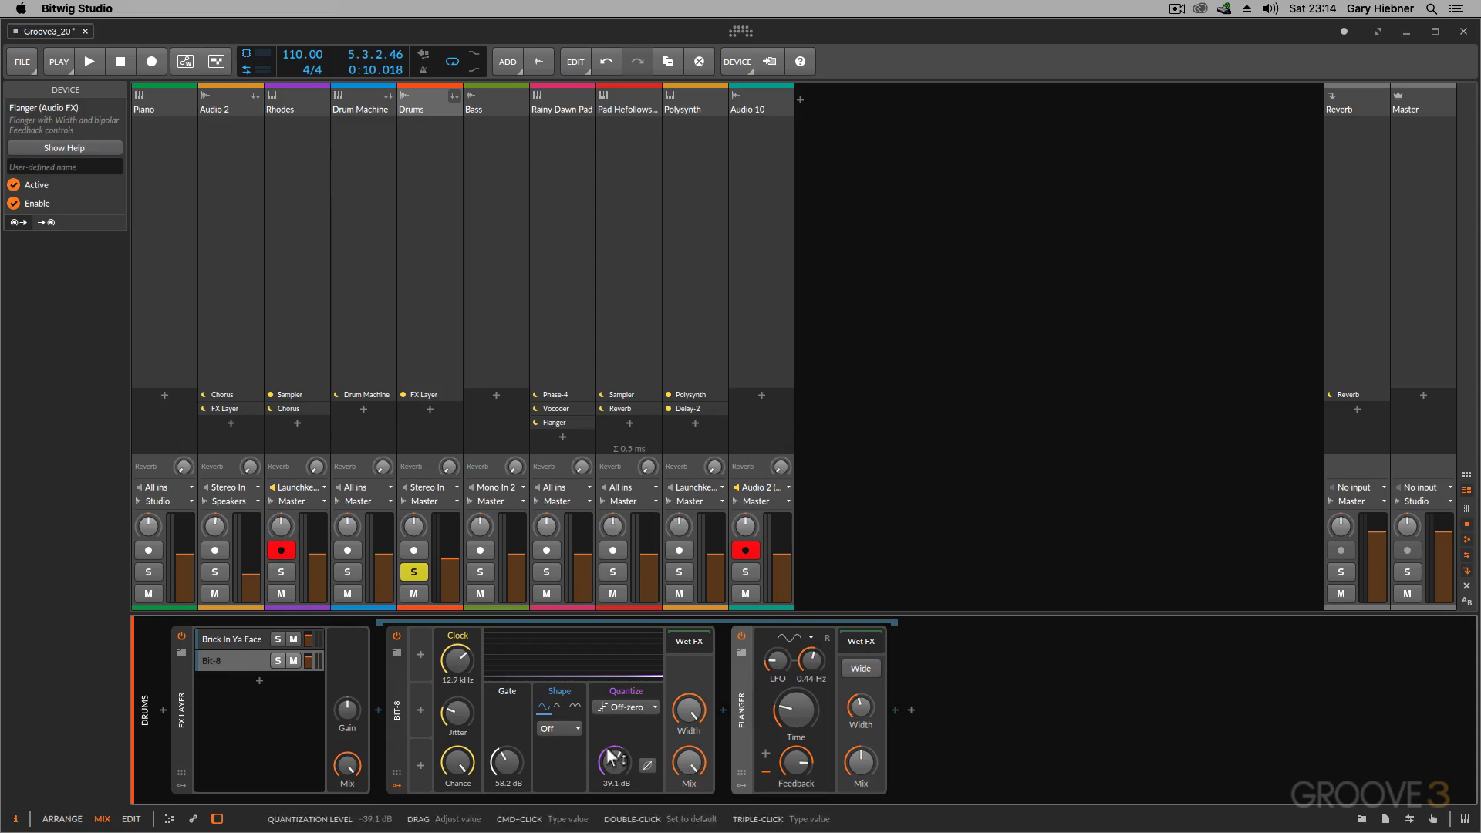
Step: Show the FX Layer's remote controls and map the Bit-8's Mix and the Flanger's Mix to the first two controls of the second row
click(180, 773)
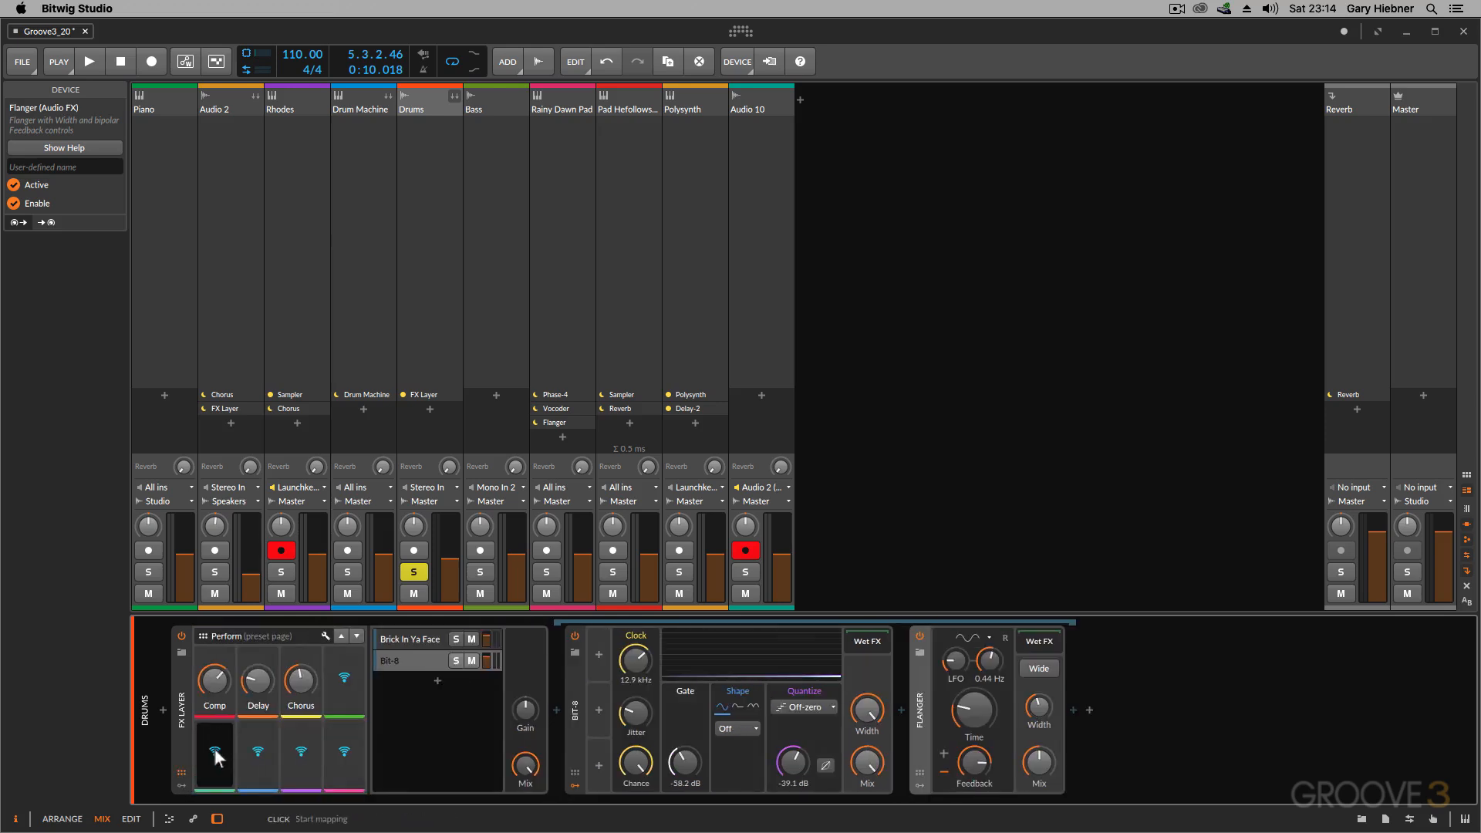
click(215, 757)
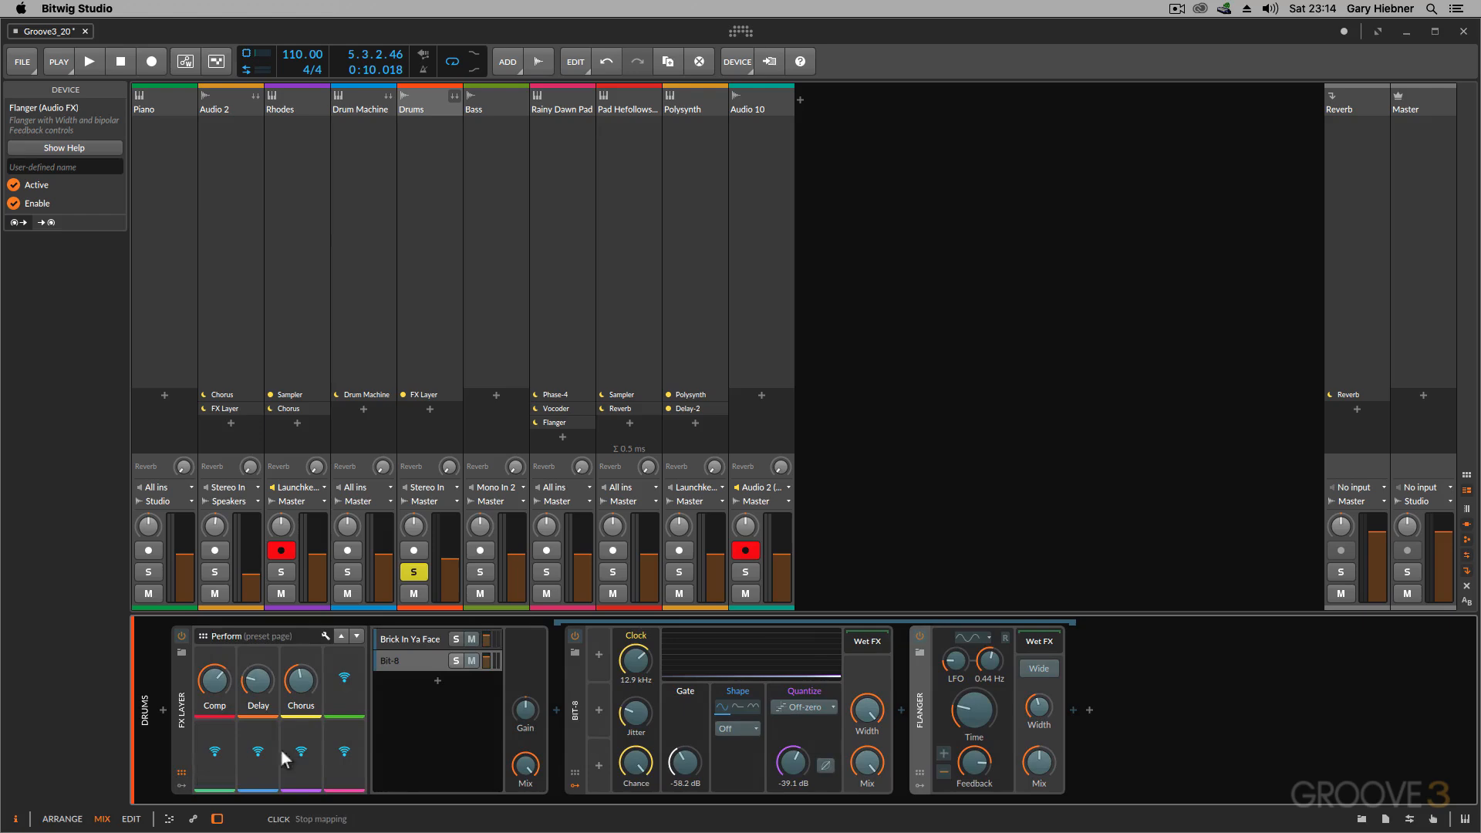
click(878, 773)
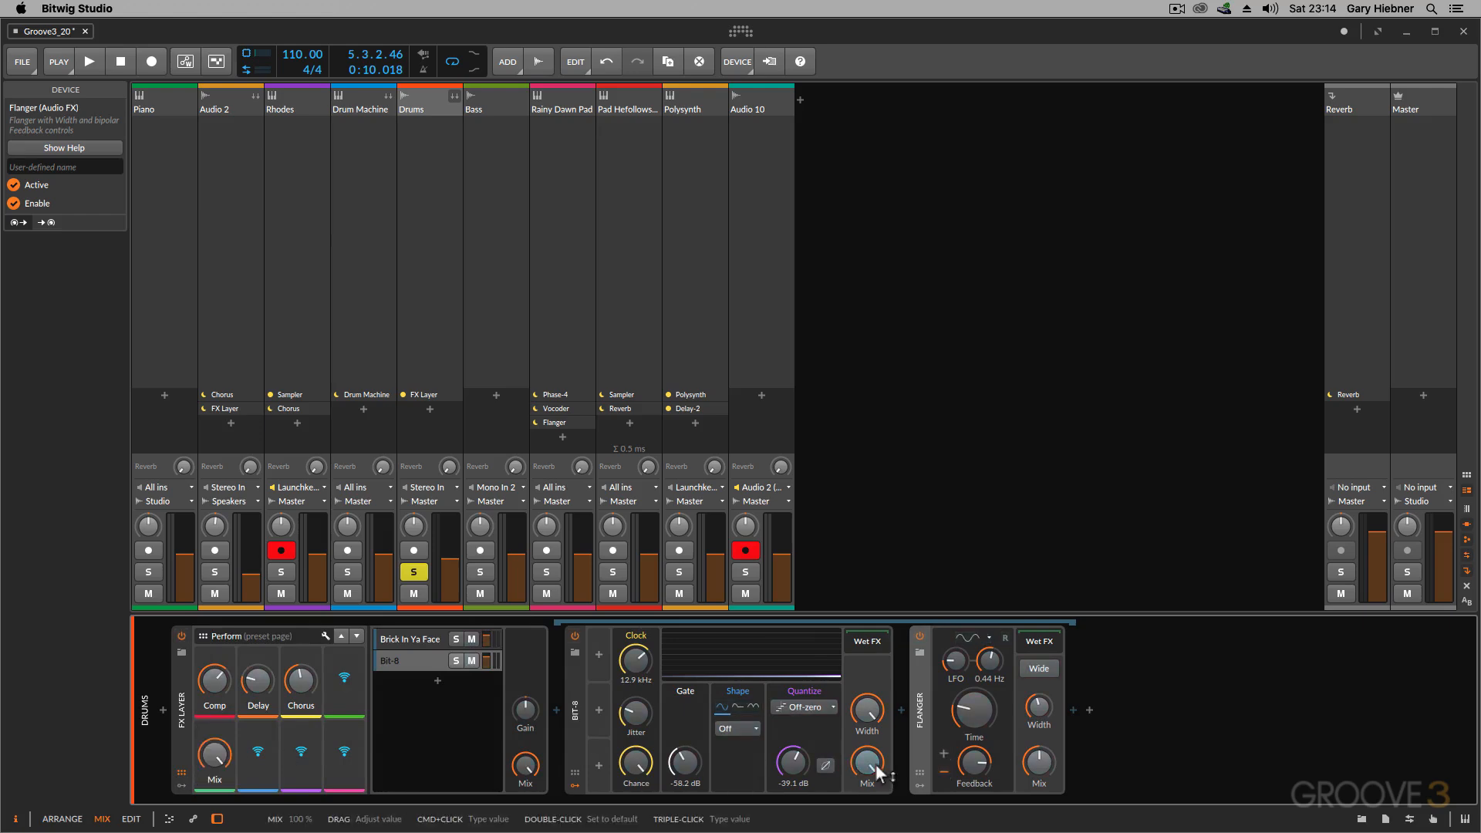
click(257, 756)
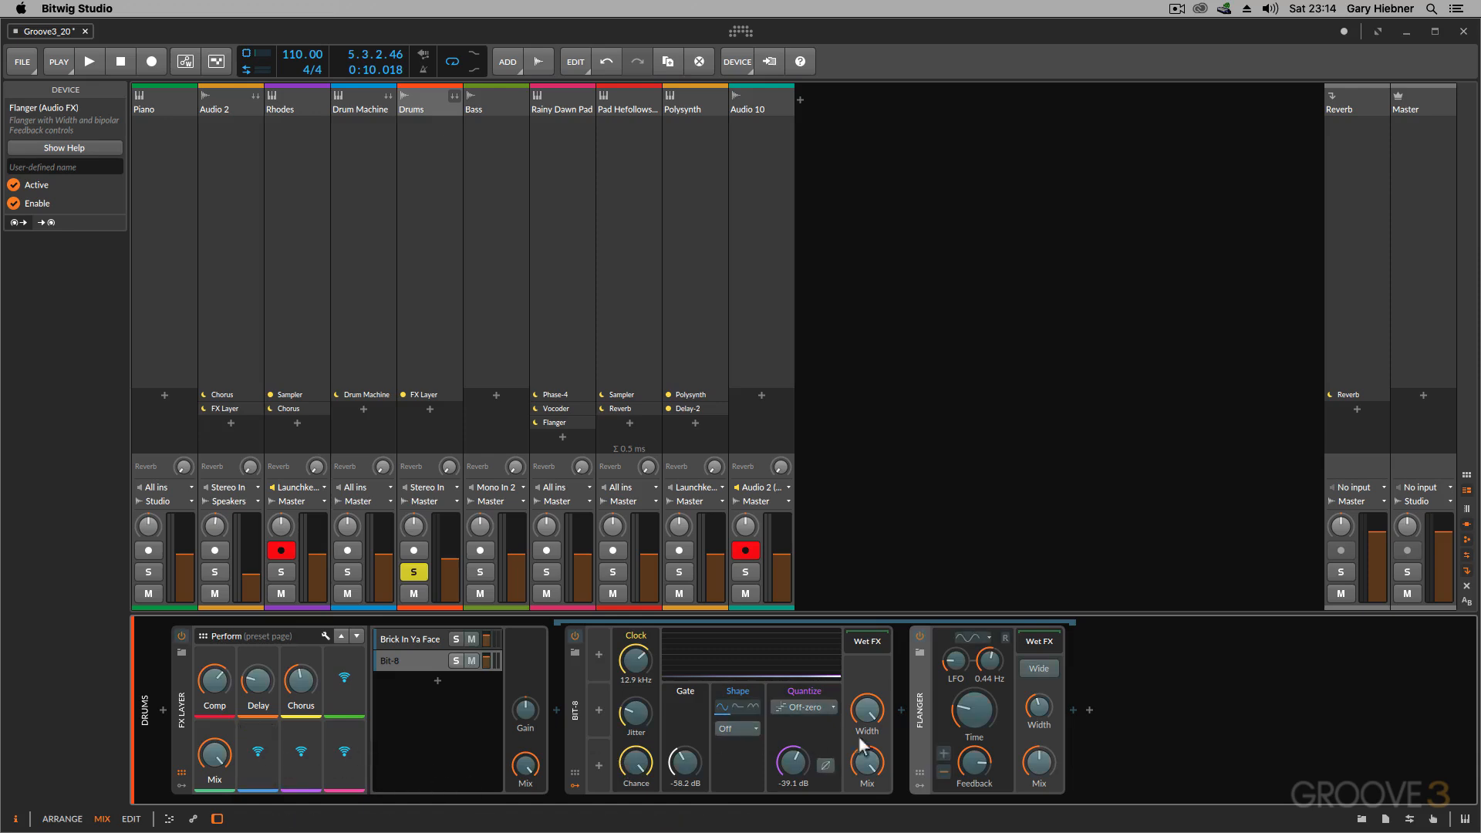
click(1039, 765)
click(301, 755)
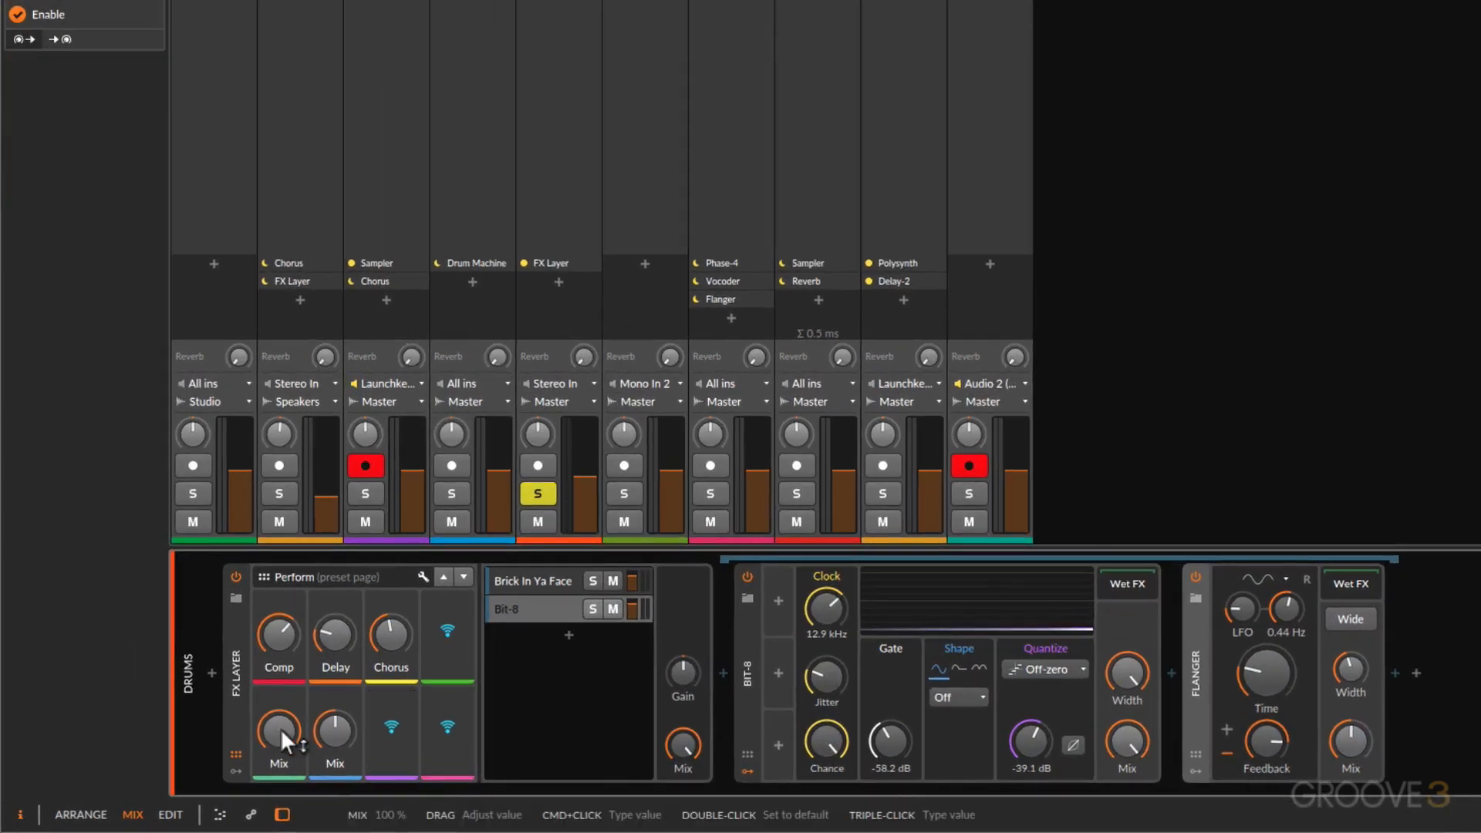
Step: Adjust the Bit-8 and Flanger Mix remote controls and the Bit-8 layer's volume during playback
key(space)
drag(281, 729, 329, 722)
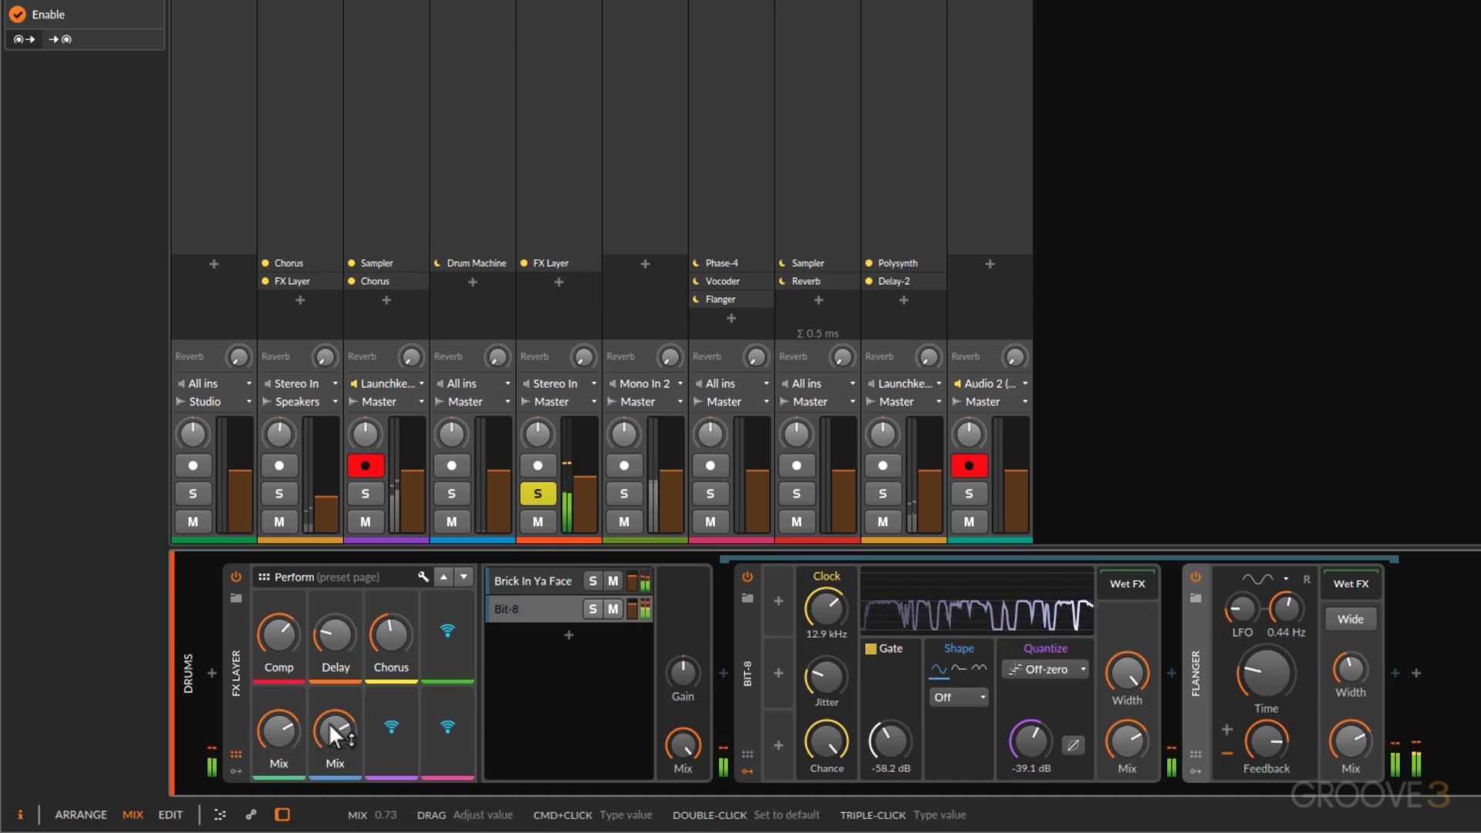
mouse_move(632, 604)
mouse_down()
mouse_move(632, 621)
mouse_move(632, 576)
mouse_up()
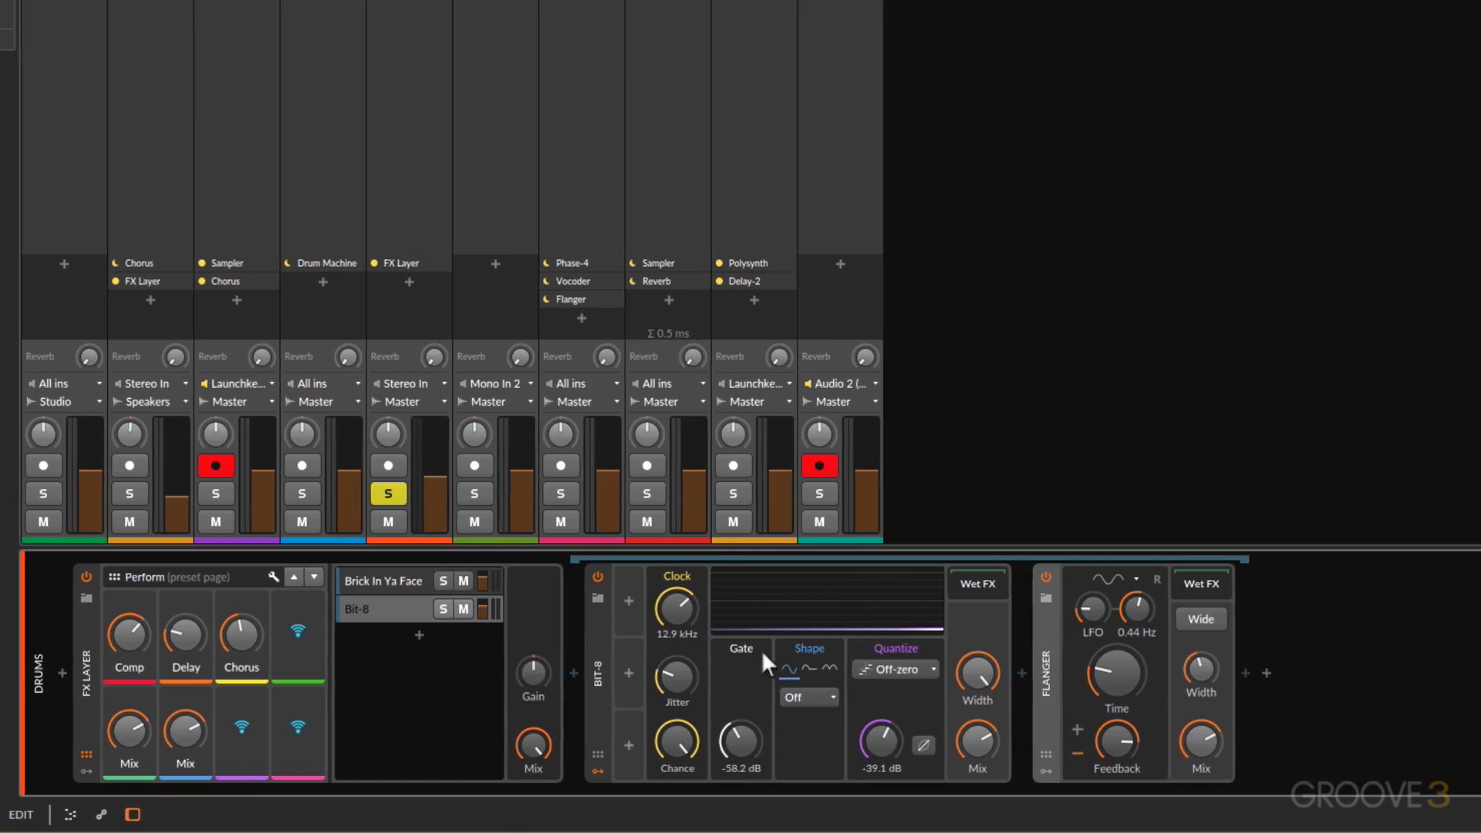
Step: View the Brick In Ya Face layer's devices and return to the Bit-8 layer's chain
click(386, 577)
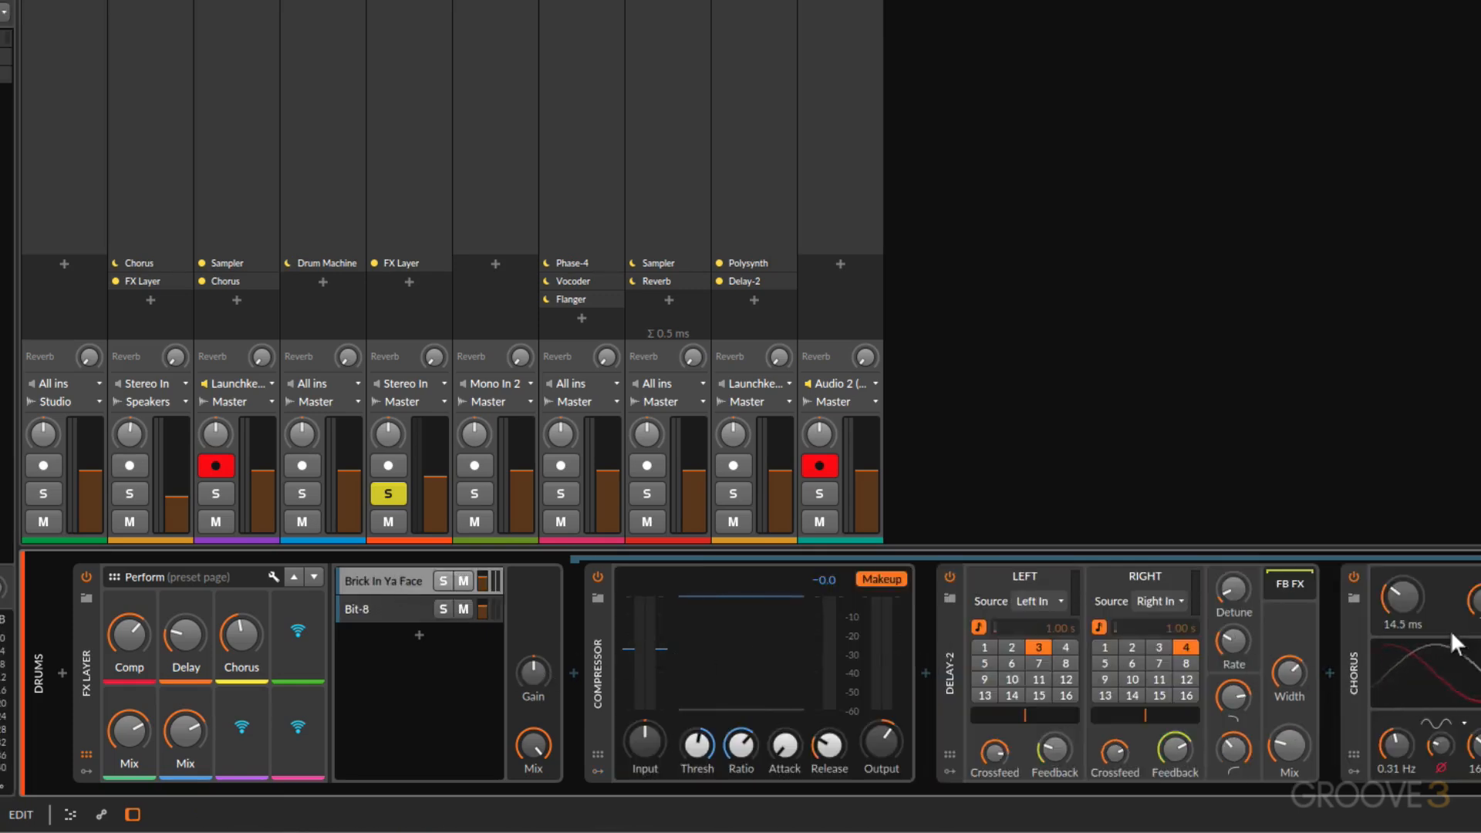
click(382, 608)
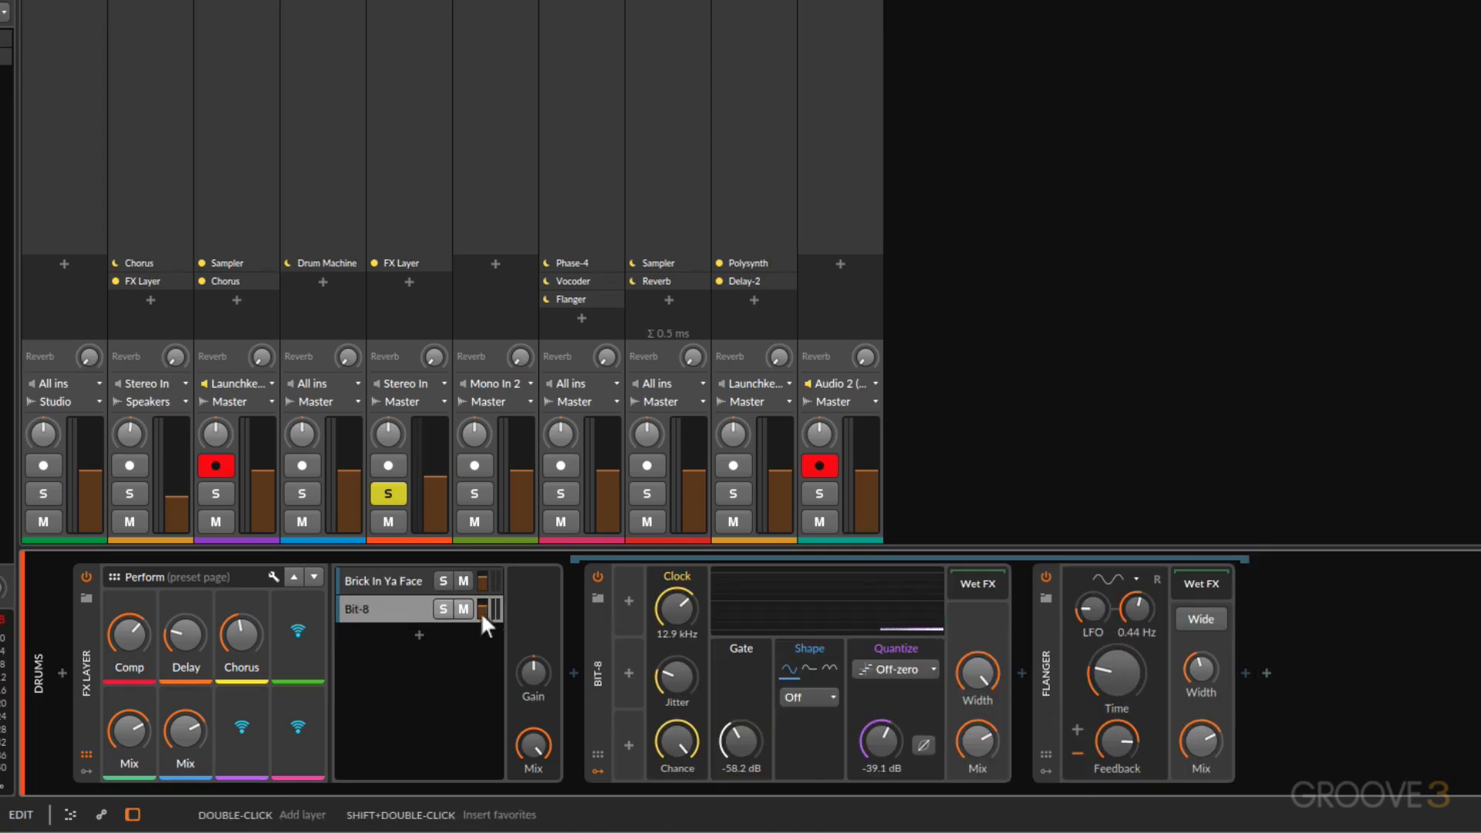